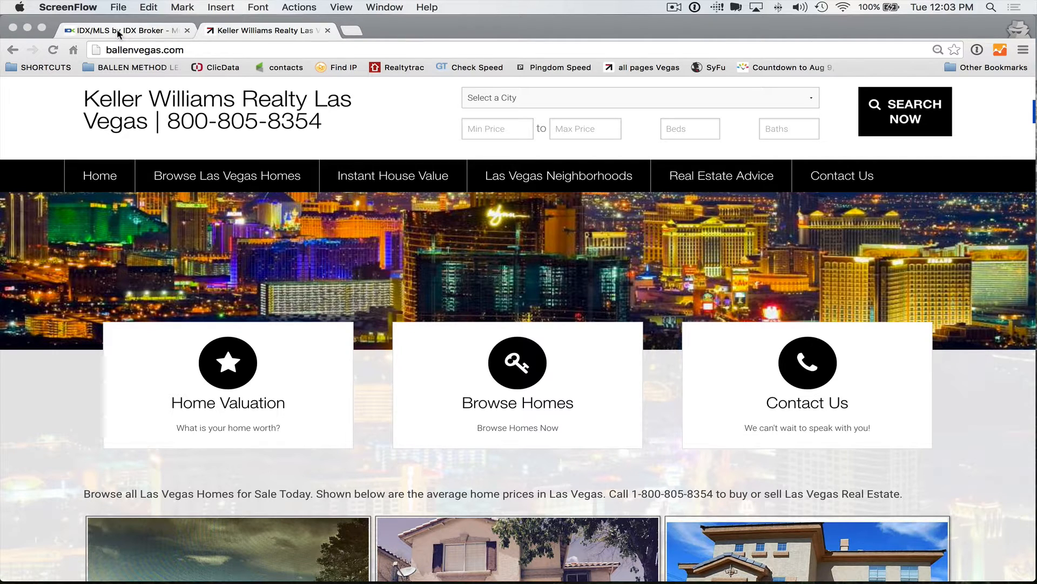
Step: Sign in to IDX Broker via Lite/Platinum Login with the saved credentials, then return to ballenvegas.com
{"action": "left_click", "coordinate": [118, 33]}
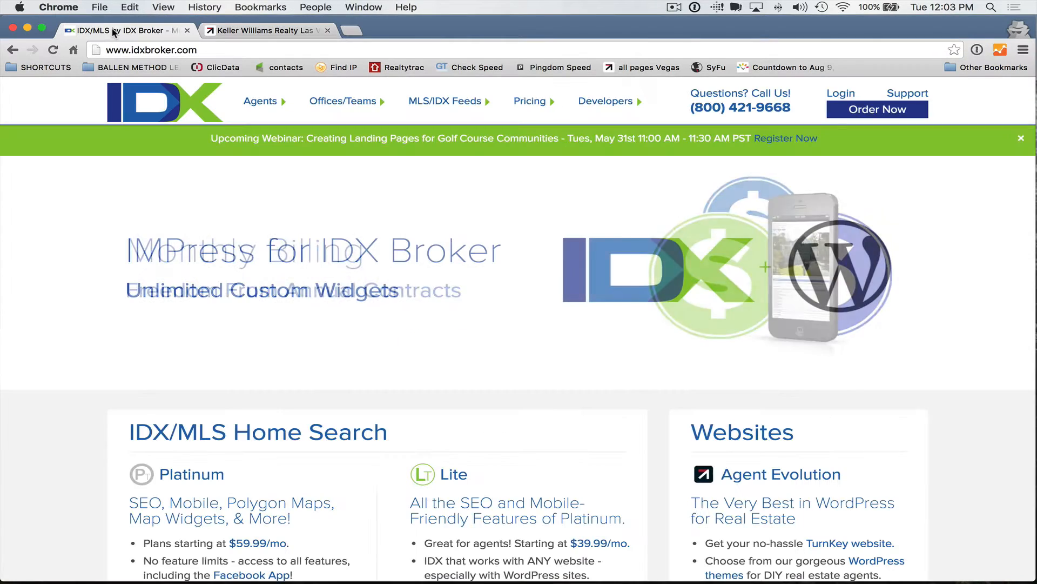
{"action": "left_click", "coordinate": [841, 94]}
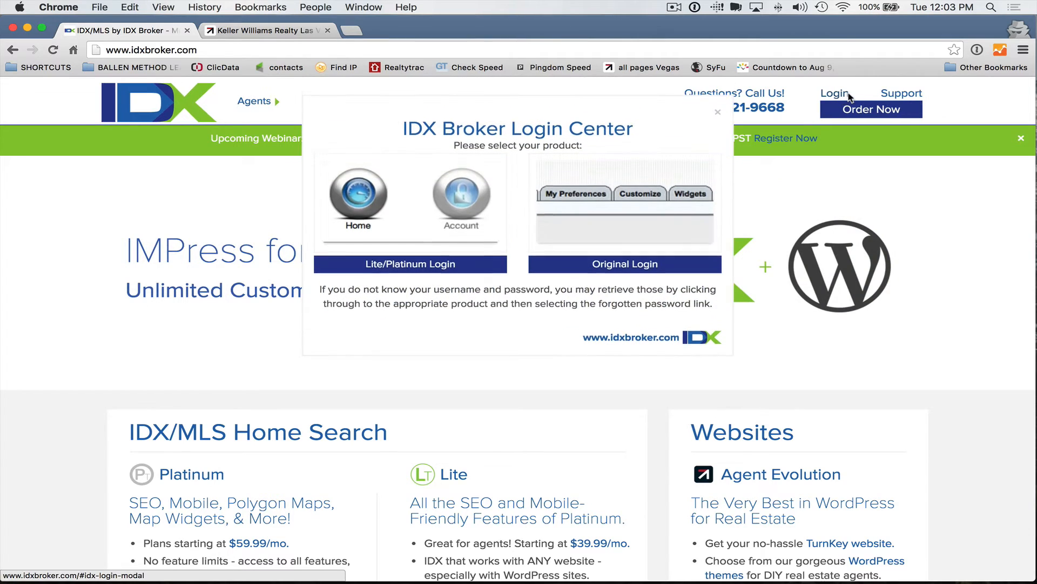
{"action": "left_click", "coordinate": [478, 263]}
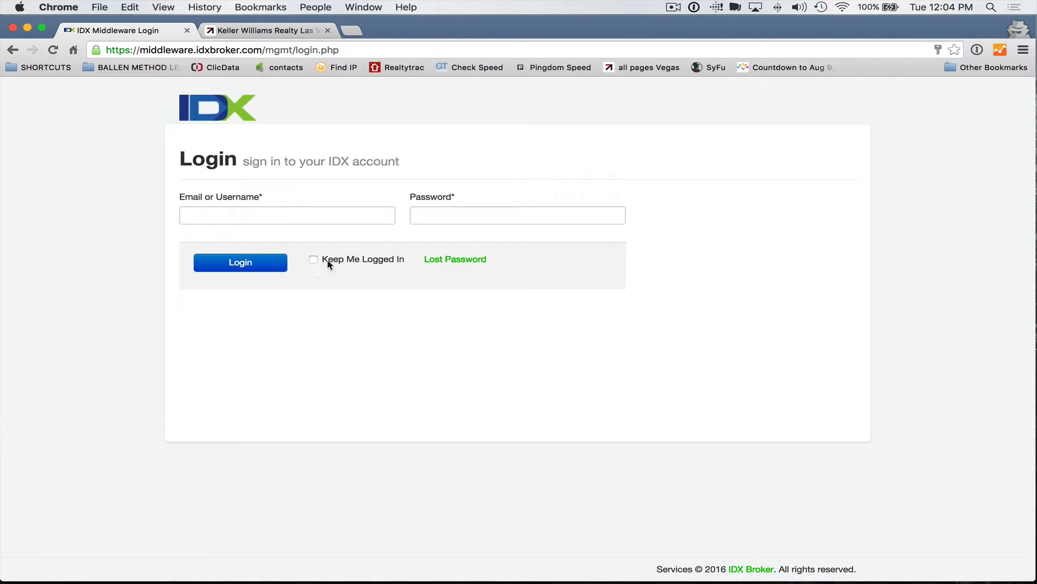
{"action": "left_click", "coordinate": [264, 211]}
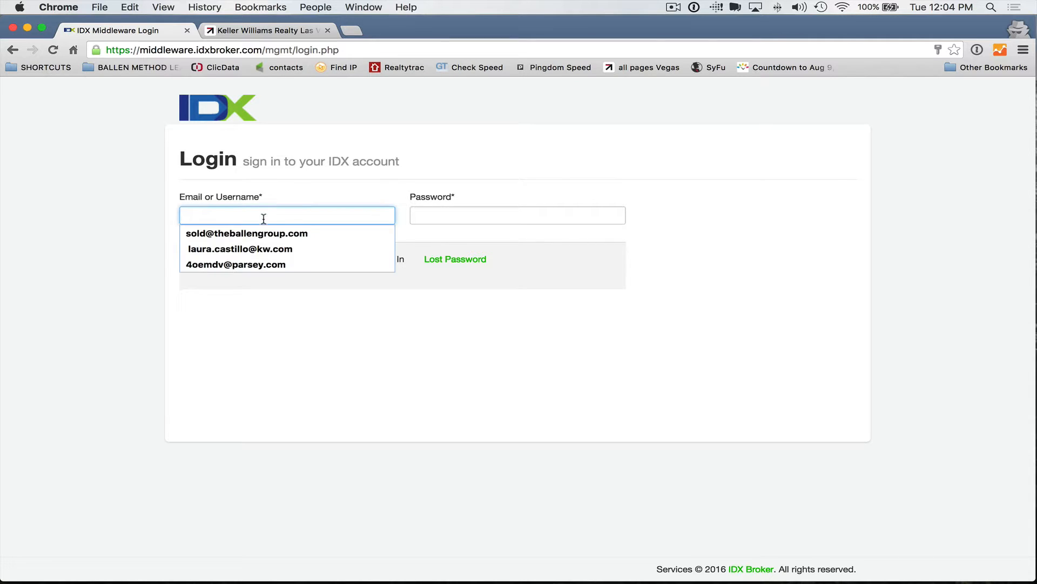
{"action": "left_click", "coordinate": [227, 234]}
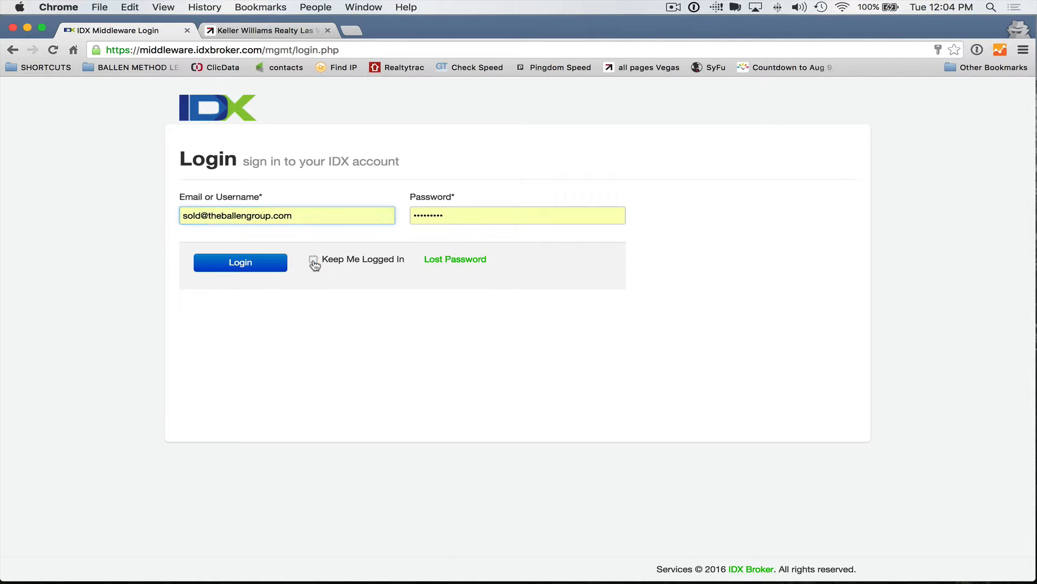
{"action": "left_click", "coordinate": [259, 270]}
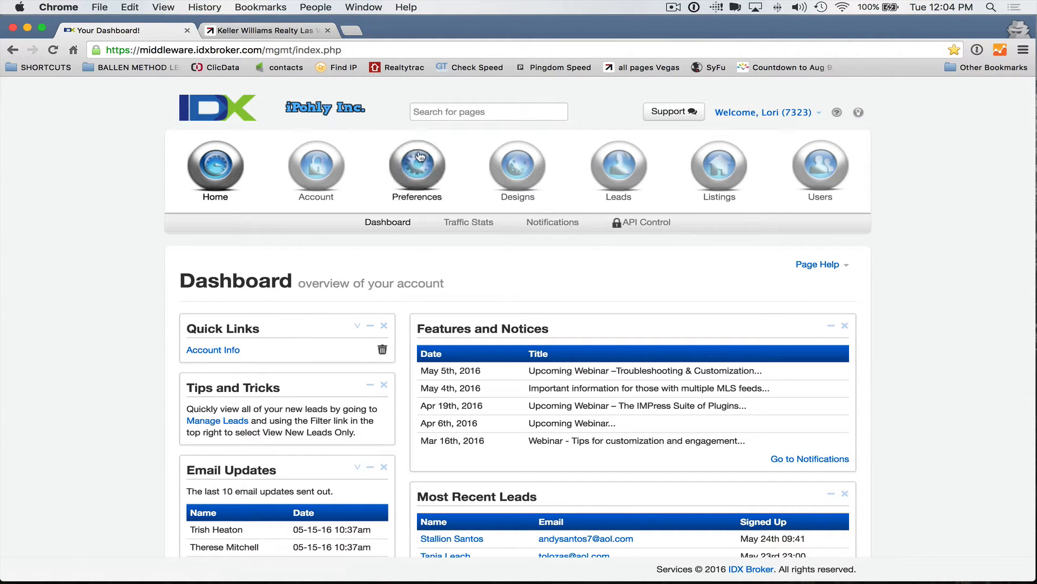
{"action": "left_click", "coordinate": [230, 30]}
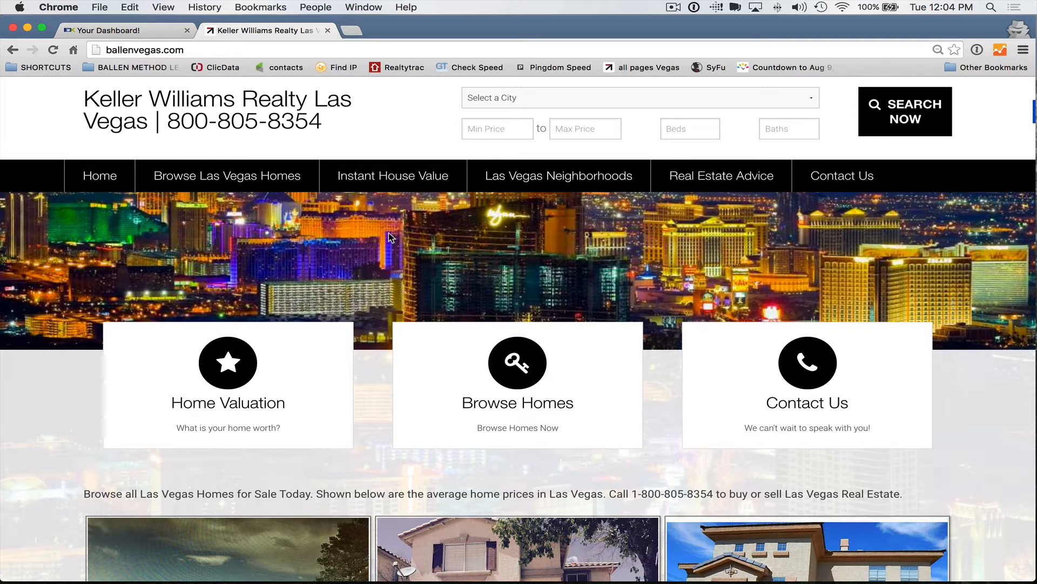
{"action": "scroll", "coordinate": [349, 285], "scroll_direction": "down", "scroll_amount": 15}
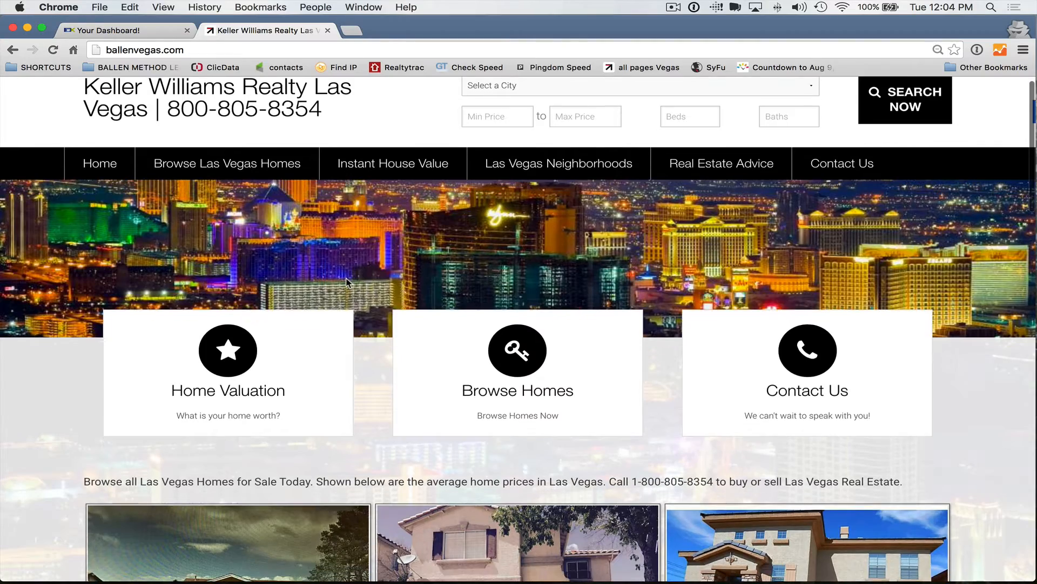
{"action": "scroll", "coordinate": [348, 285], "scroll_direction": "up", "scroll_amount": 15}
{"action": "scroll", "coordinate": [713, 381], "scroll_direction": "down", "scroll_amount": 4}
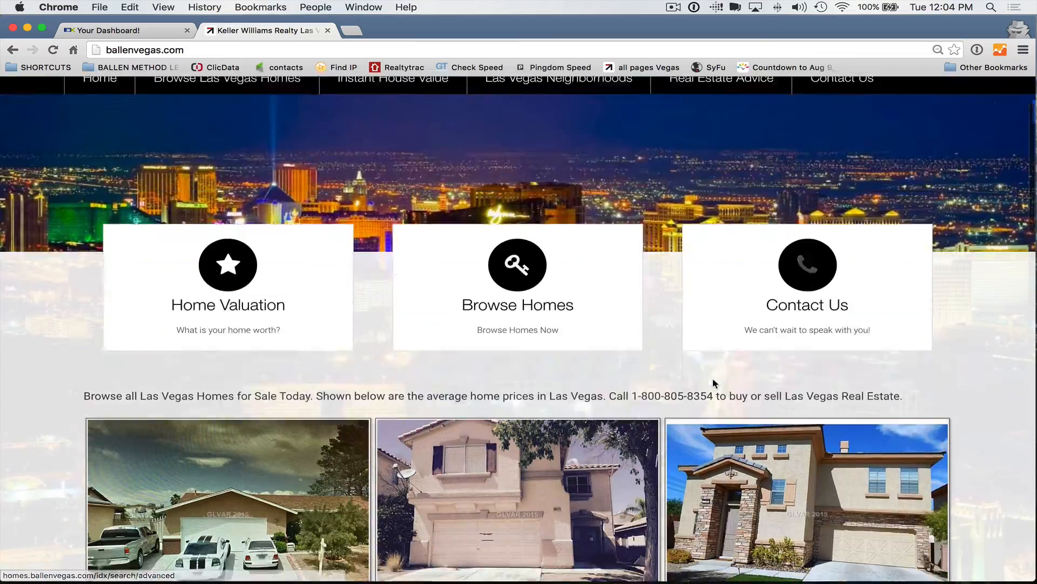
{"action": "left_click", "coordinate": [843, 416]}
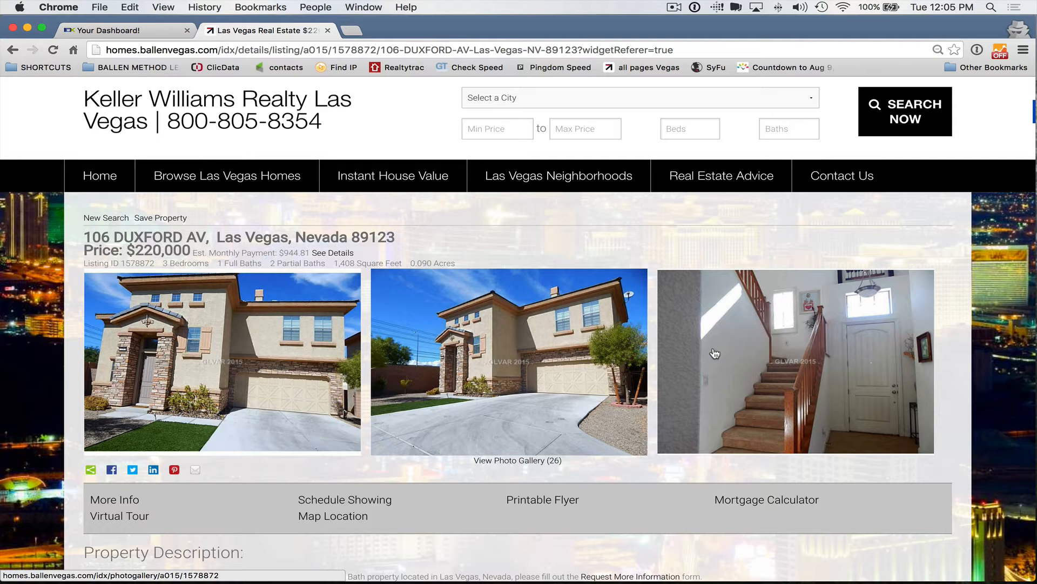
{"action": "scroll", "coordinate": [714, 354], "scroll_direction": "down", "scroll_amount": 2}
{"action": "scroll", "coordinate": [544, 429], "scroll_direction": "up", "scroll_amount": 2}
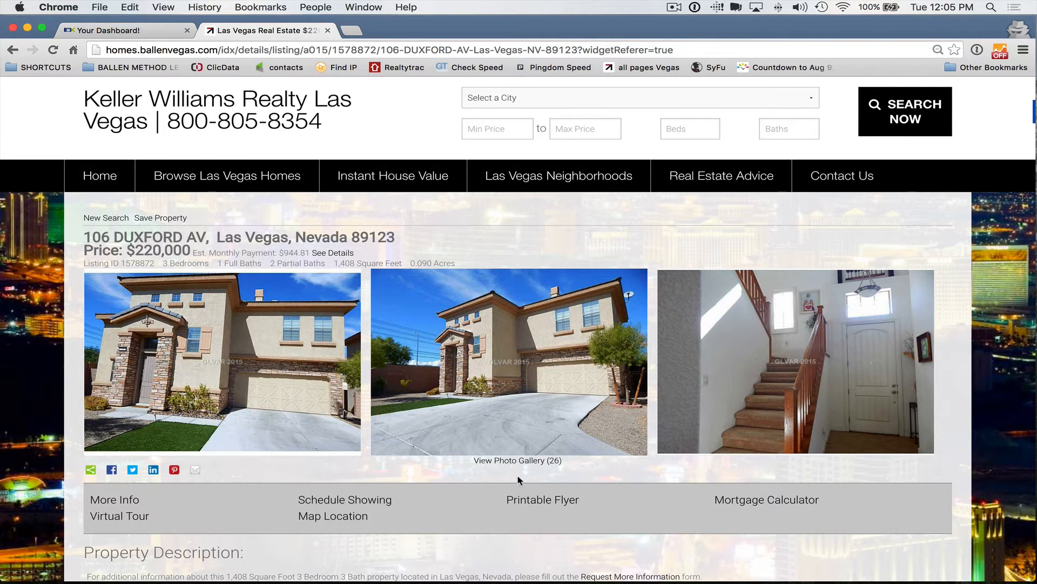
{"action": "scroll", "coordinate": [524, 474], "scroll_direction": "down", "scroll_amount": 1}
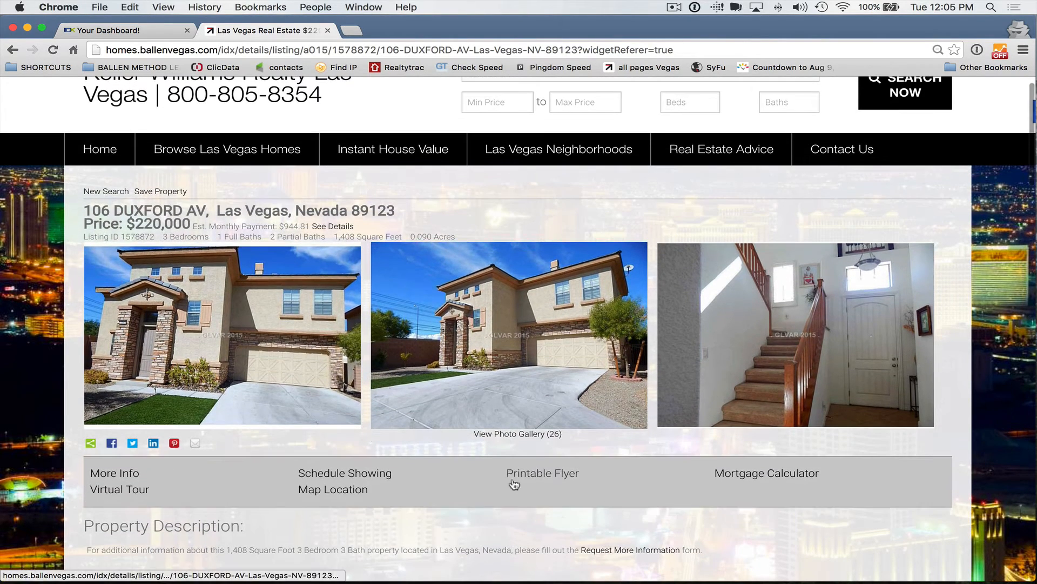
{"action": "scroll", "coordinate": [295, 402], "scroll_direction": "up", "scroll_amount": 1}
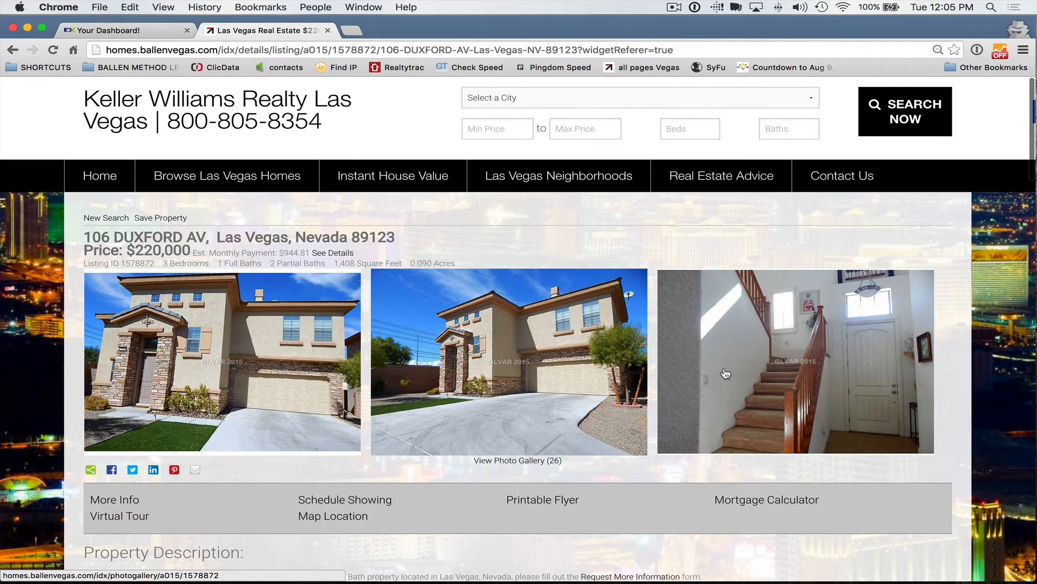
{"action": "scroll", "coordinate": [732, 362], "scroll_direction": "down", "scroll_amount": 1}
{"action": "scroll", "coordinate": [730, 363], "scroll_direction": "down", "scroll_amount": 2}
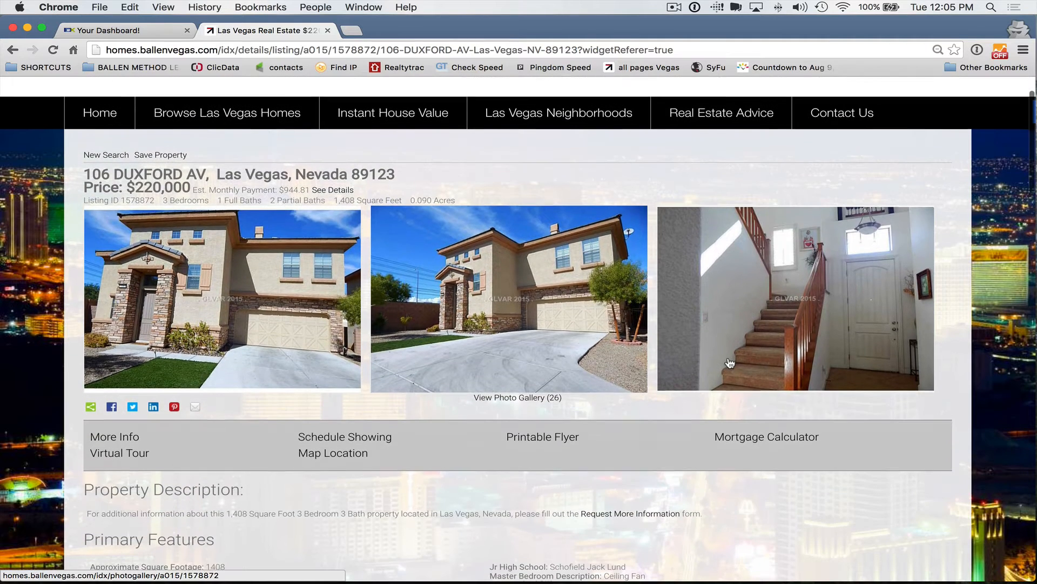
{"action": "scroll", "coordinate": [730, 363], "scroll_direction": "up", "scroll_amount": 1}
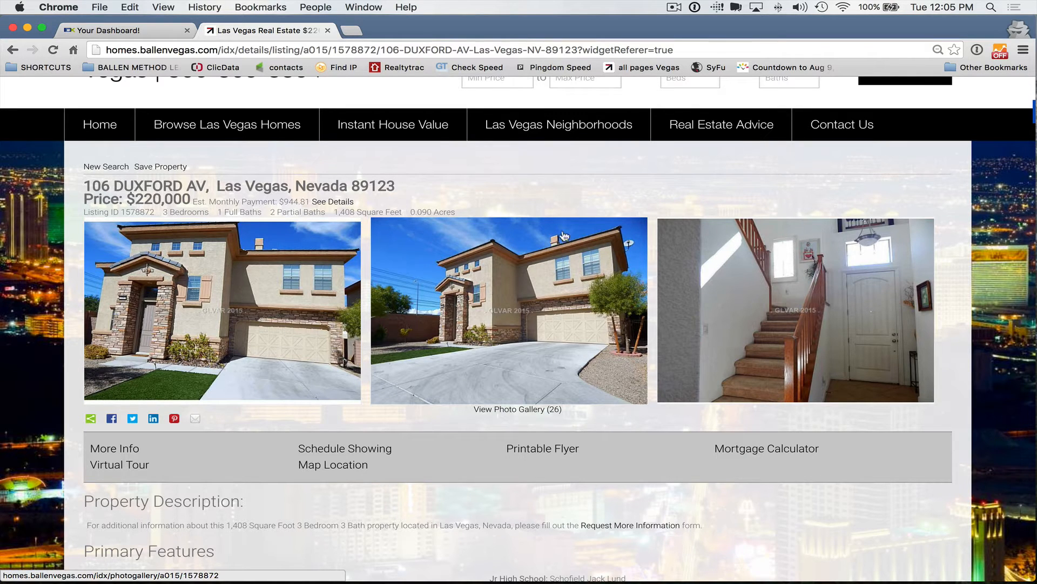
{"action": "left_click", "coordinate": [500, 410]}
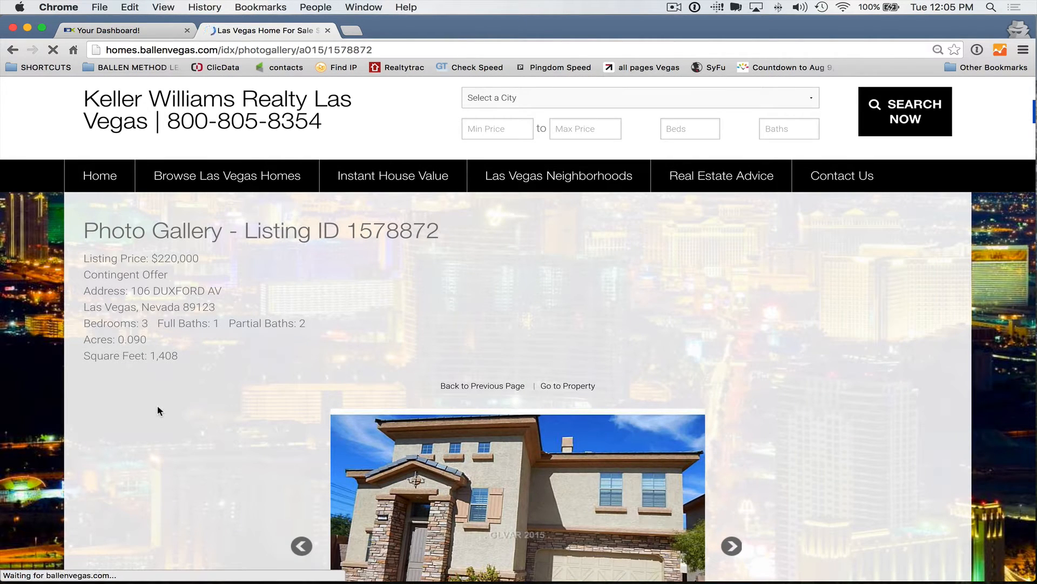
{"action": "scroll", "coordinate": [157, 405], "scroll_direction": "down", "scroll_amount": 3}
{"action": "scroll", "coordinate": [158, 406], "scroll_direction": "down", "scroll_amount": 4}
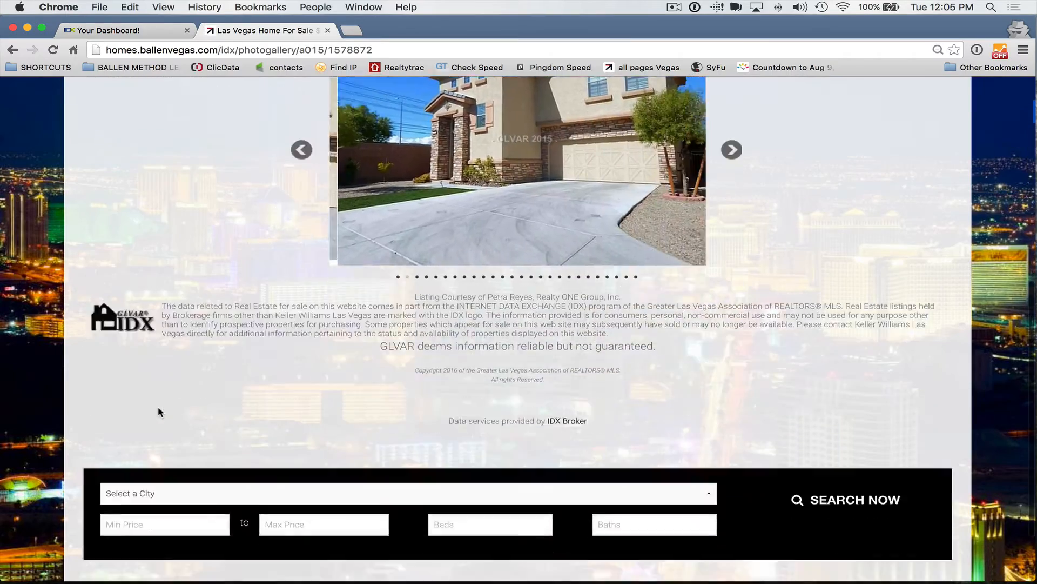
{"action": "scroll", "coordinate": [158, 407], "scroll_direction": "up", "scroll_amount": 7}
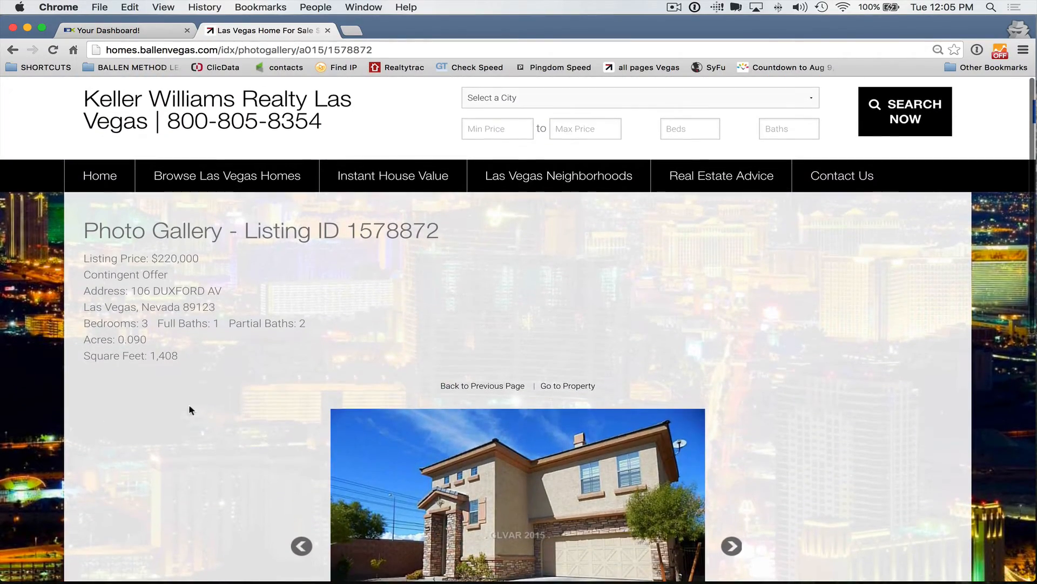
{"action": "left_click", "coordinate": [327, 31]}
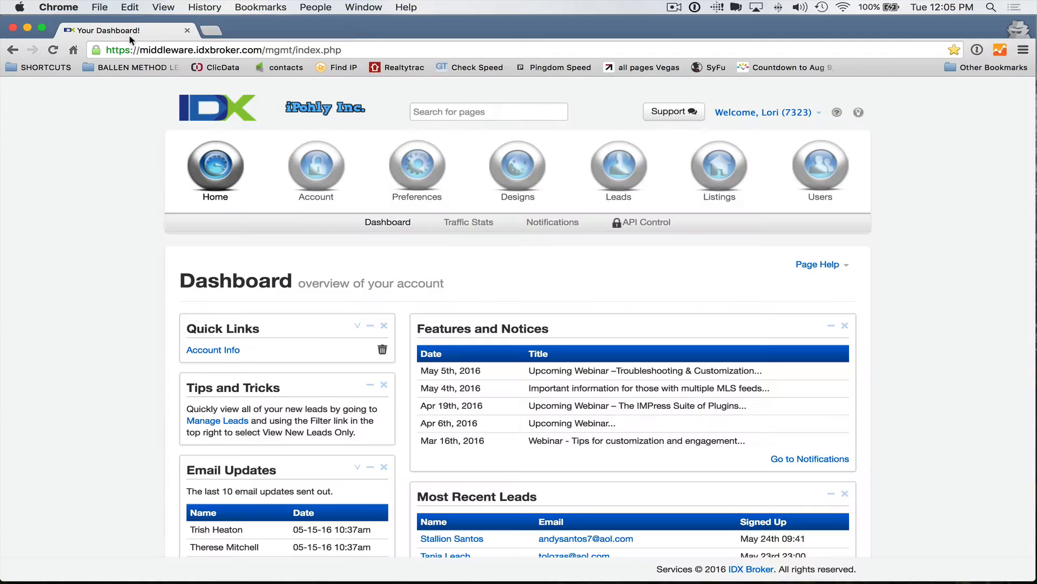
{"action": "left_click", "coordinate": [210, 30]}
{"action": "type", "text": "ballen"}
{"action": "key", "text": "Return"}
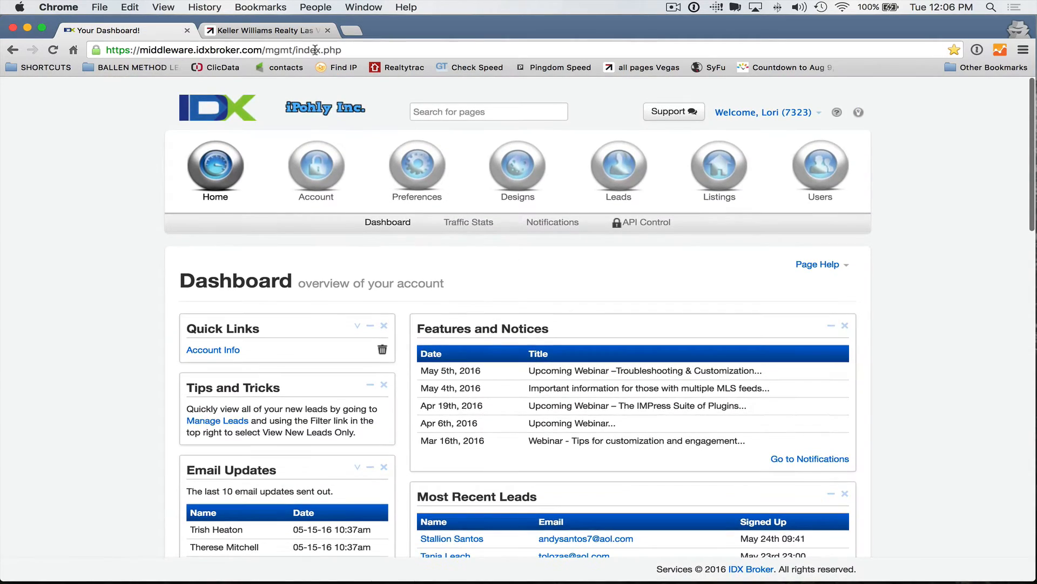
{"action": "left_click", "coordinate": [287, 32]}
{"action": "scroll", "coordinate": [858, 325], "scroll_direction": "down", "scroll_amount": 5}
{"action": "left_click", "coordinate": [857, 325]}
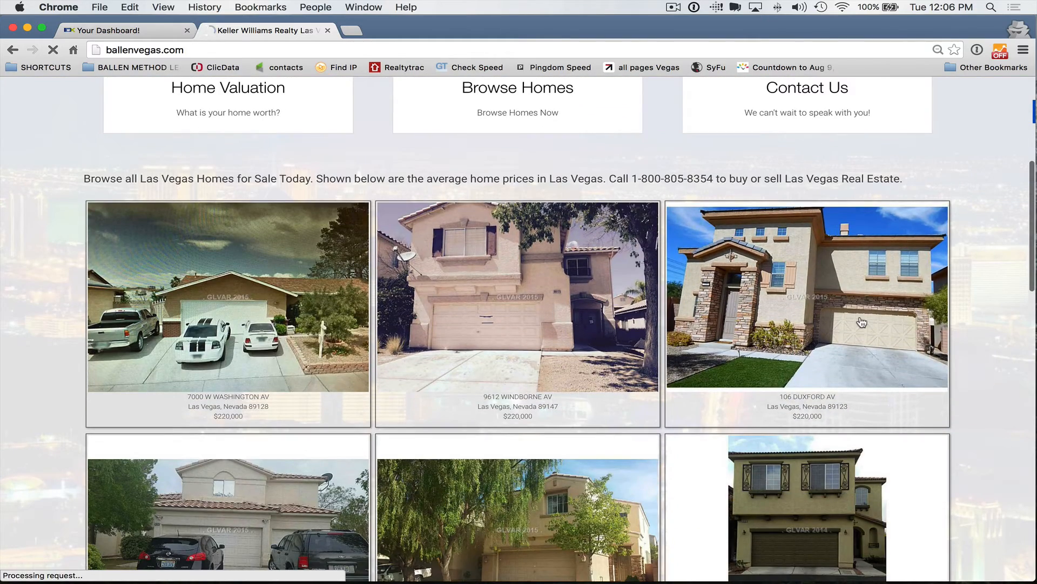
{"action": "scroll", "coordinate": [764, 361], "scroll_direction": "down", "scroll_amount": 3}
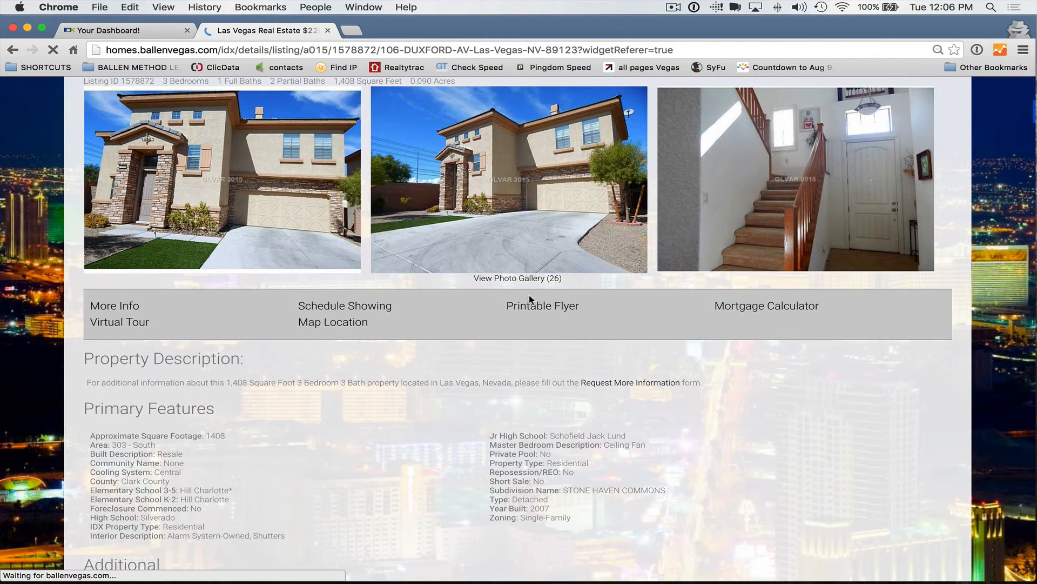
{"action": "left_click", "coordinate": [529, 285]}
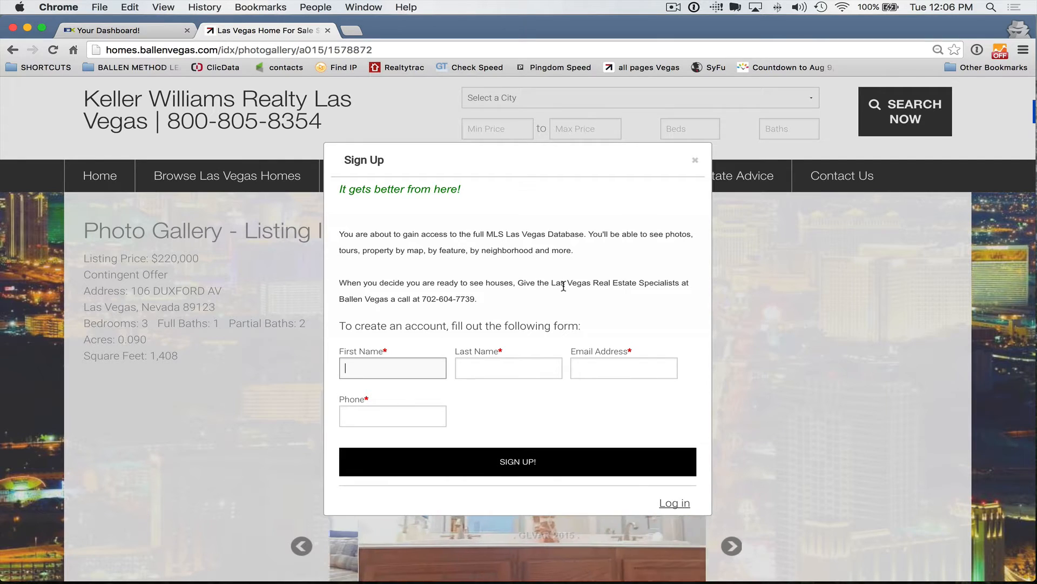
{"action": "left_click_drag", "start_coordinate": [475, 191], "coordinate": [335, 187]}
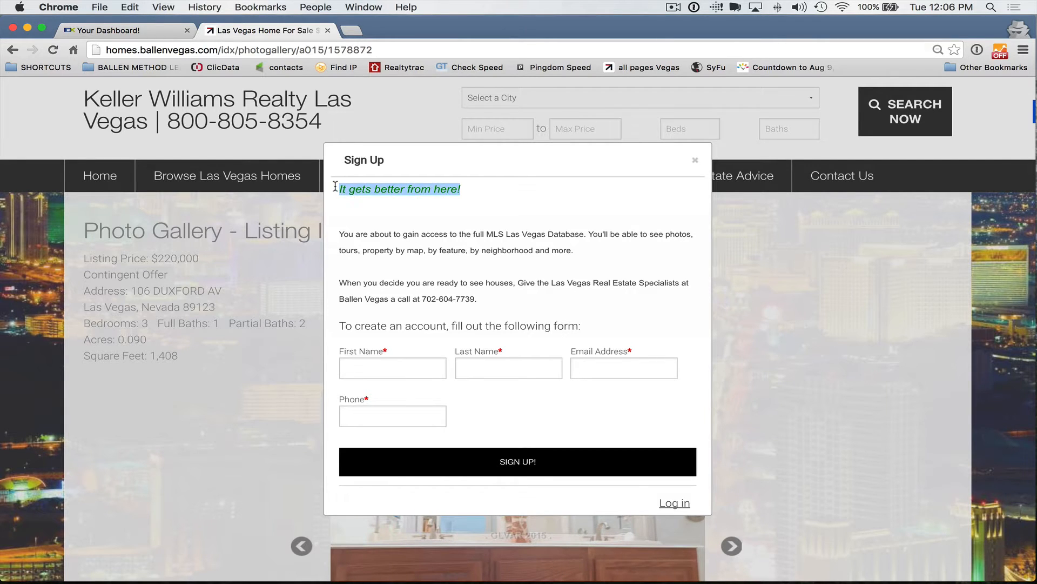
{"action": "left_click", "coordinate": [346, 210]}
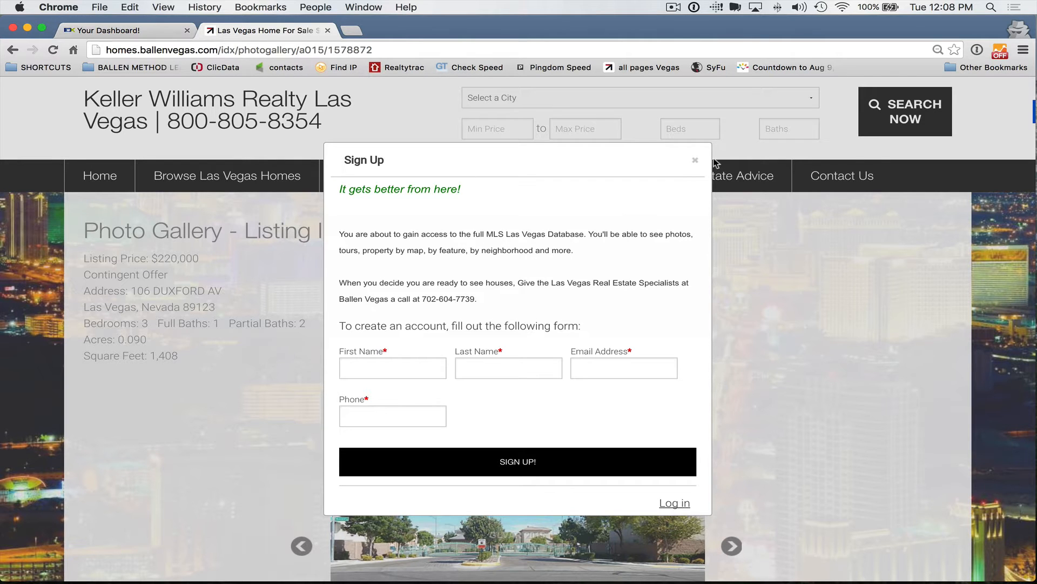
{"action": "left_click", "coordinate": [696, 161]}
Step: Dismiss the Sign Up form back to the listing details, then switch to the IDX Broker dashboard
{"action": "left_click", "coordinate": [434, 320]}
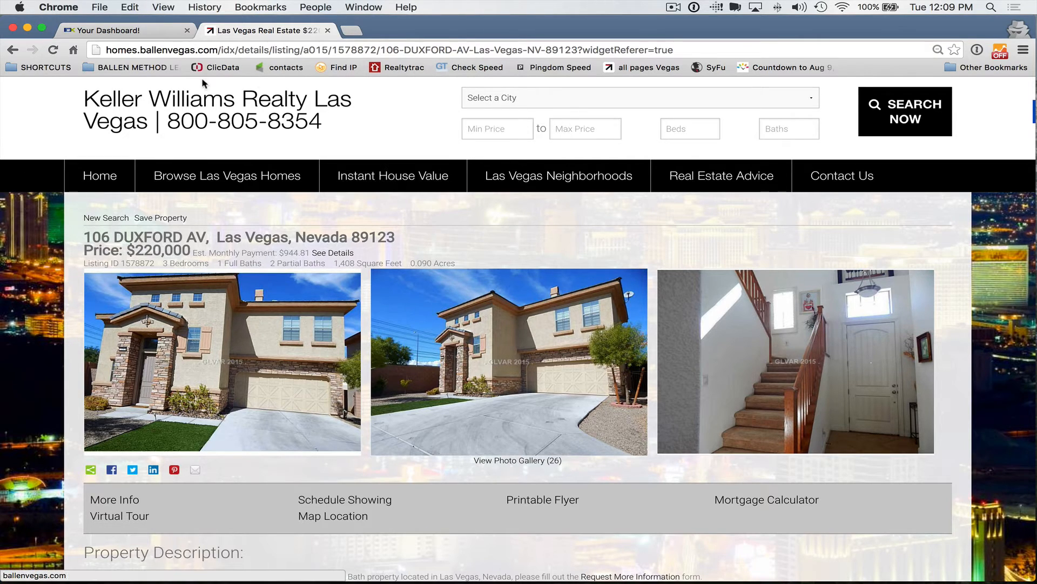
{"action": "left_click", "coordinate": [121, 29]}
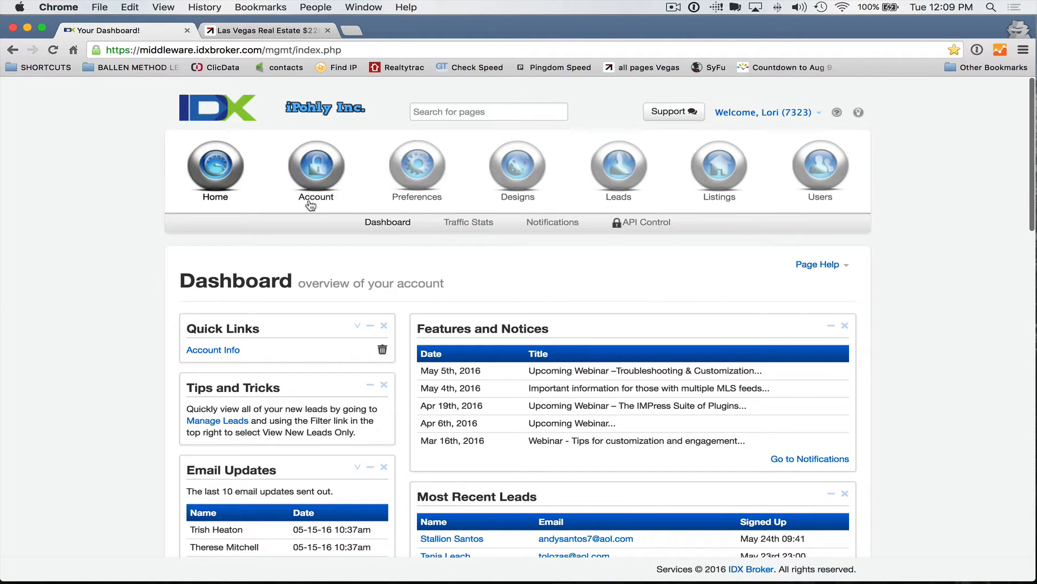
Step: Open custom Lead Registration Preferences and review the Thank You Page's conversion tracking code
{"action": "mouse_move", "coordinate": [616, 184]}
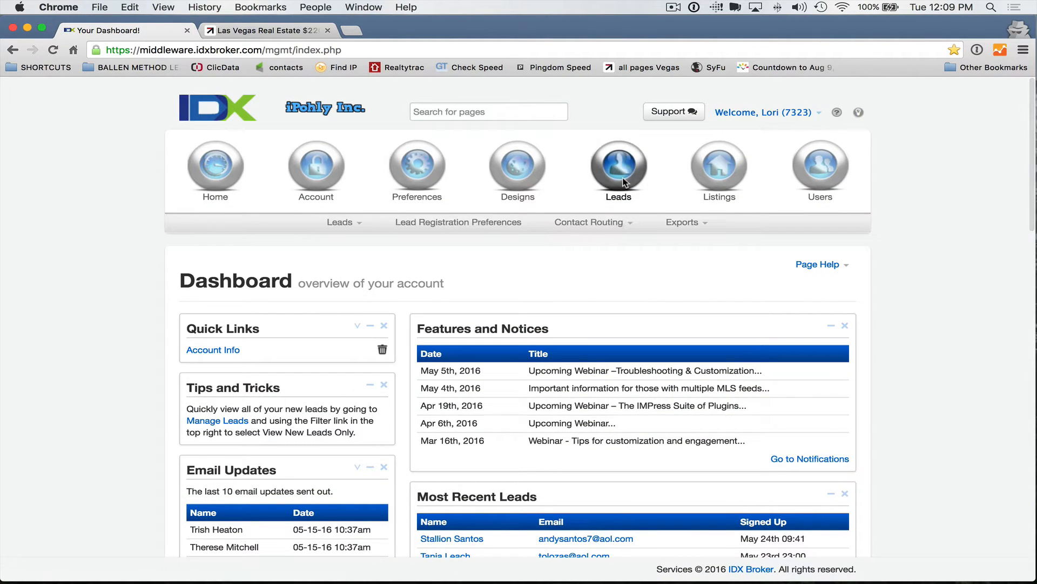
{"action": "left_click", "coordinate": [477, 226]}
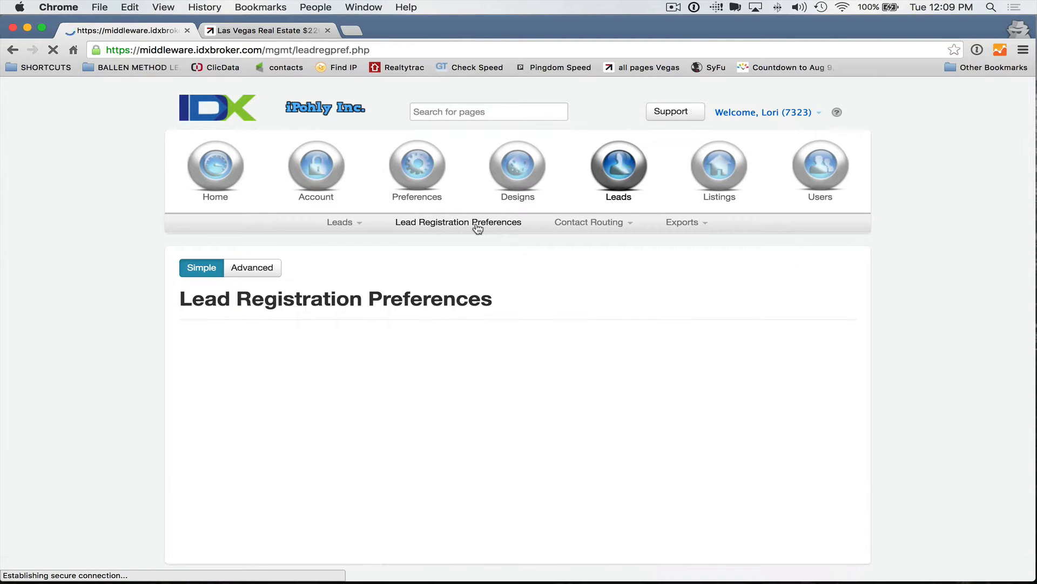
{"action": "scroll", "coordinate": [631, 233], "scroll_direction": "down", "scroll_amount": 5}
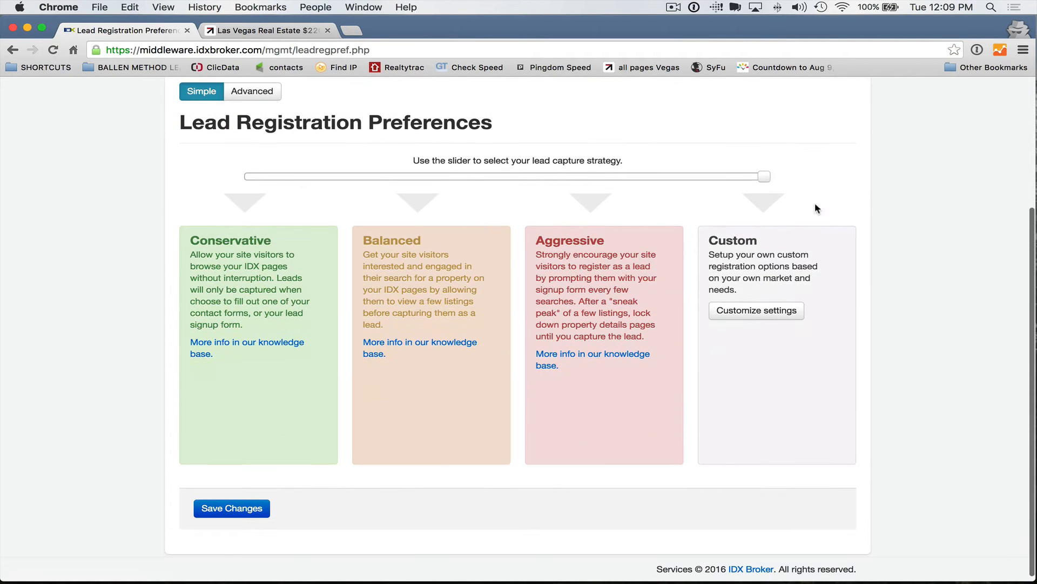
{"action": "left_click", "coordinate": [765, 309]}
{"action": "scroll", "coordinate": [227, 295], "scroll_direction": "down", "scroll_amount": 1}
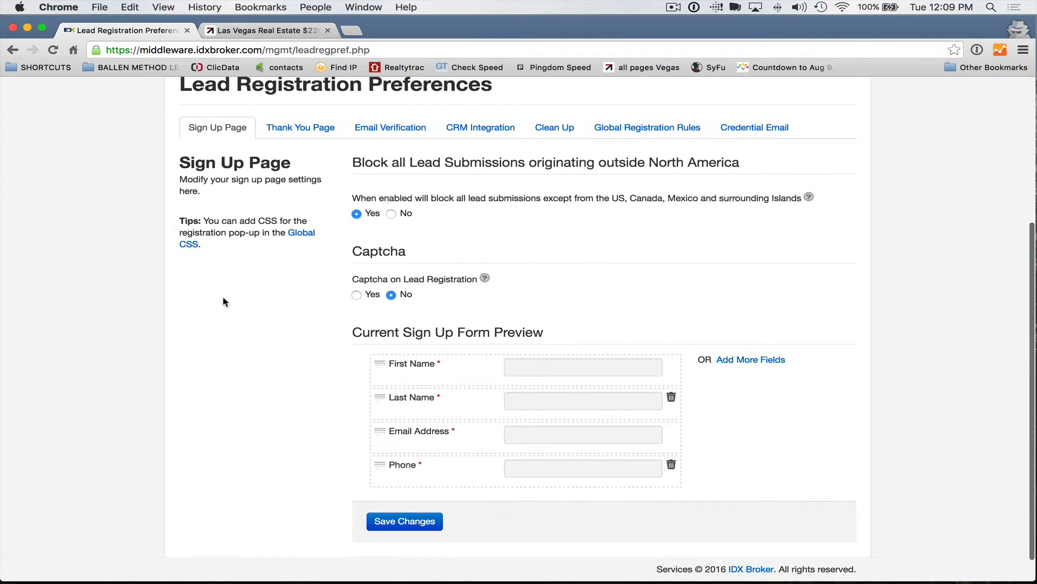
{"action": "left_click", "coordinate": [333, 140]}
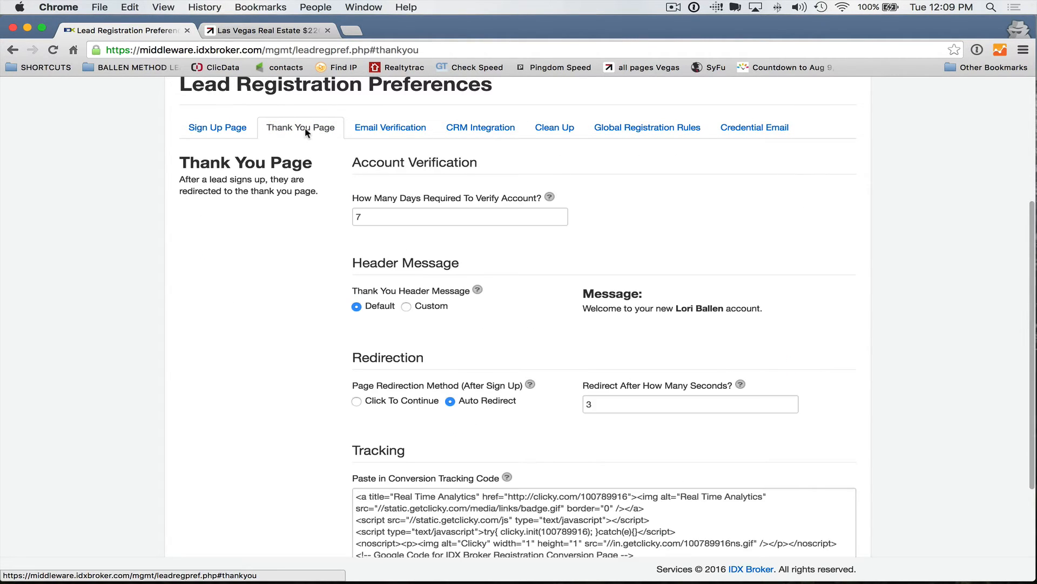
{"action": "scroll", "coordinate": [237, 313], "scroll_direction": "down", "scroll_amount": 4}
{"action": "left_click", "coordinate": [523, 397]}
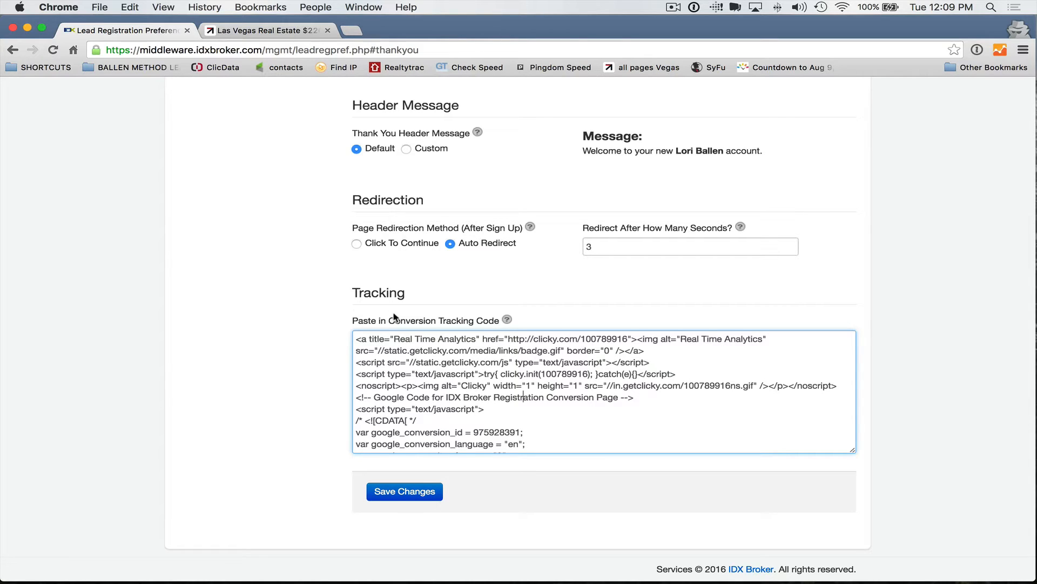
{"action": "scroll", "coordinate": [393, 318], "scroll_direction": "up", "scroll_amount": 10}
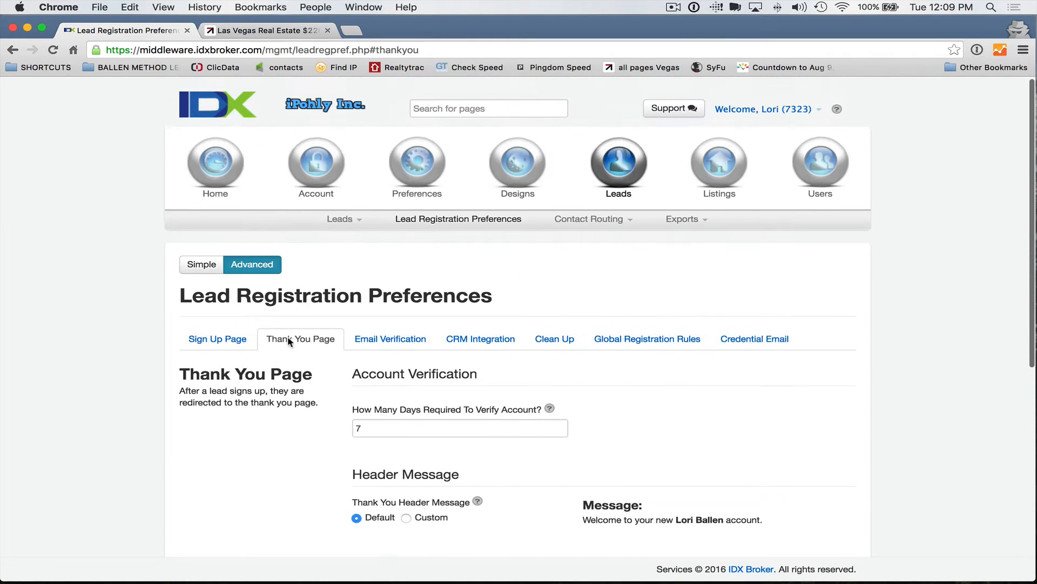
{"action": "scroll", "coordinate": [303, 338], "scroll_direction": "down", "scroll_amount": 5}
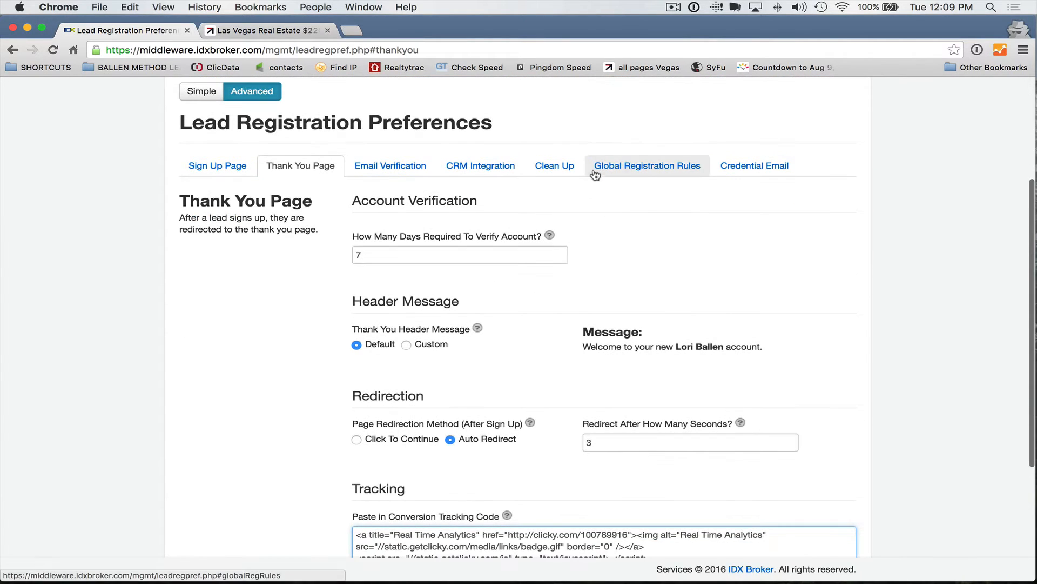
Step: Open the Global Registration Rules and look over the page rules
{"action": "left_click", "coordinate": [595, 174]}
{"action": "scroll", "coordinate": [301, 301], "scroll_direction": "down", "scroll_amount": 2}
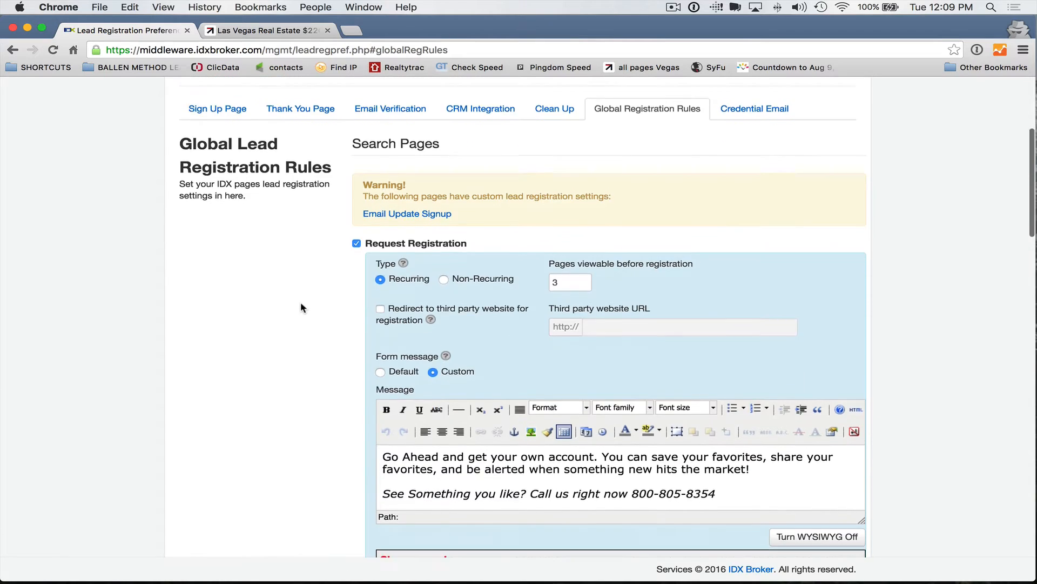
{"action": "scroll", "coordinate": [300, 308], "scroll_direction": "down", "scroll_amount": 1}
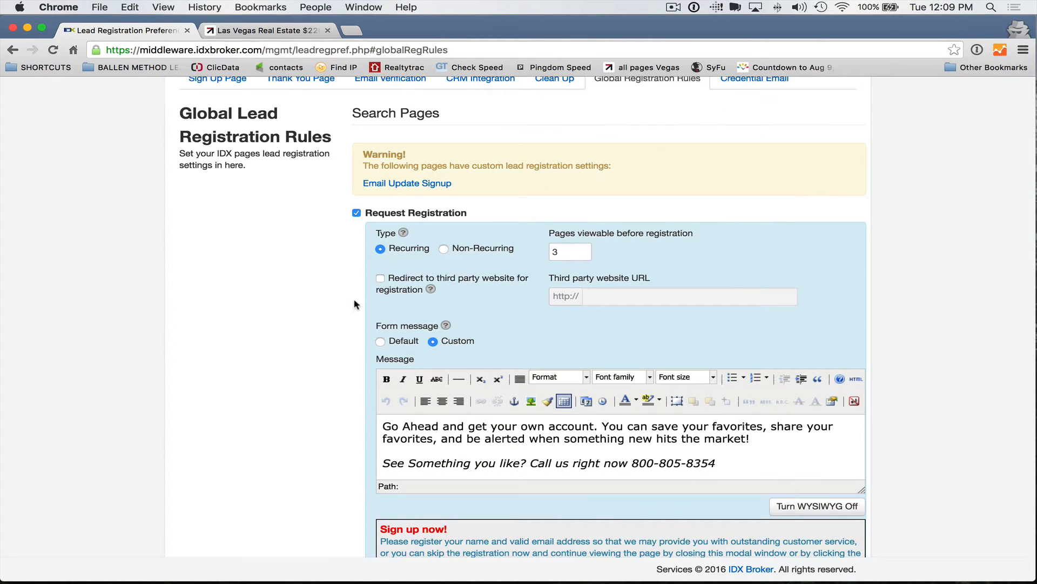
{"action": "scroll", "coordinate": [607, 319], "scroll_direction": "down", "scroll_amount": 20}
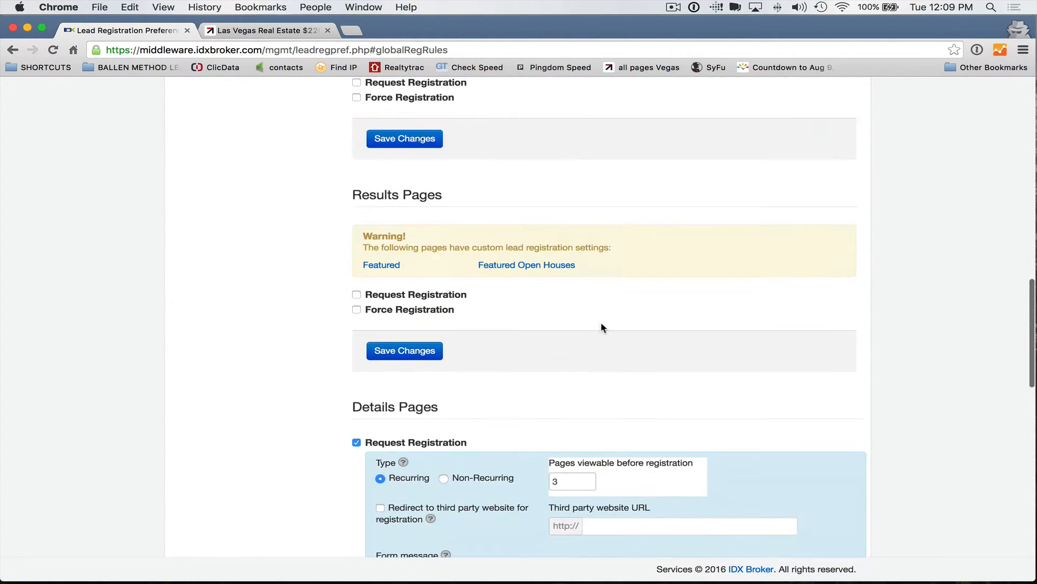
{"action": "scroll", "coordinate": [605, 329], "scroll_direction": "up", "scroll_amount": 20}
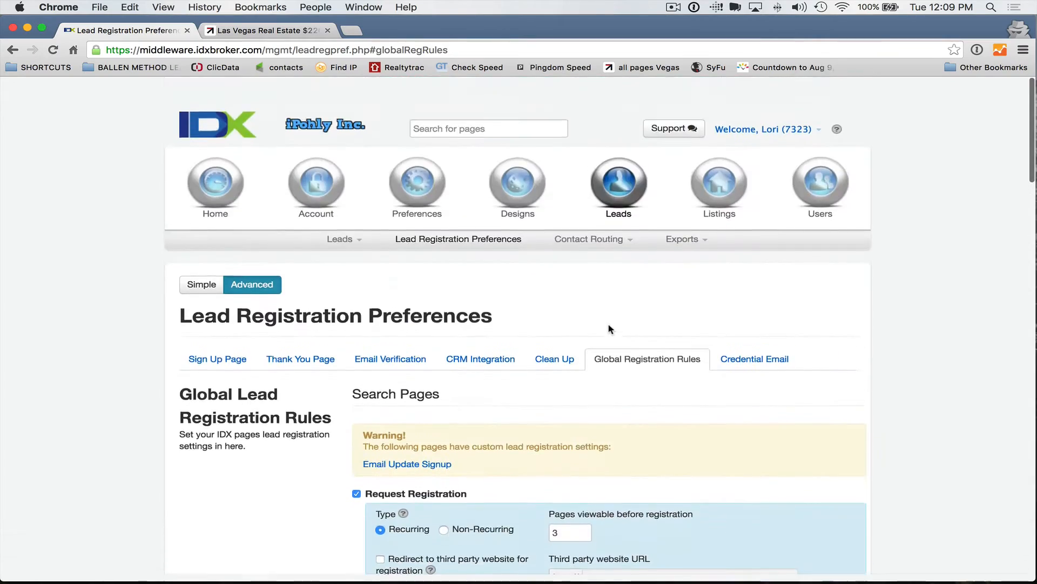
{"action": "scroll", "coordinate": [606, 330], "scroll_direction": "down", "scroll_amount": 20}
{"action": "scroll", "coordinate": [607, 330], "scroll_direction": "up", "scroll_amount": 20}
{"action": "scroll", "coordinate": [605, 329], "scroll_direction": "down", "scroll_amount": 10}
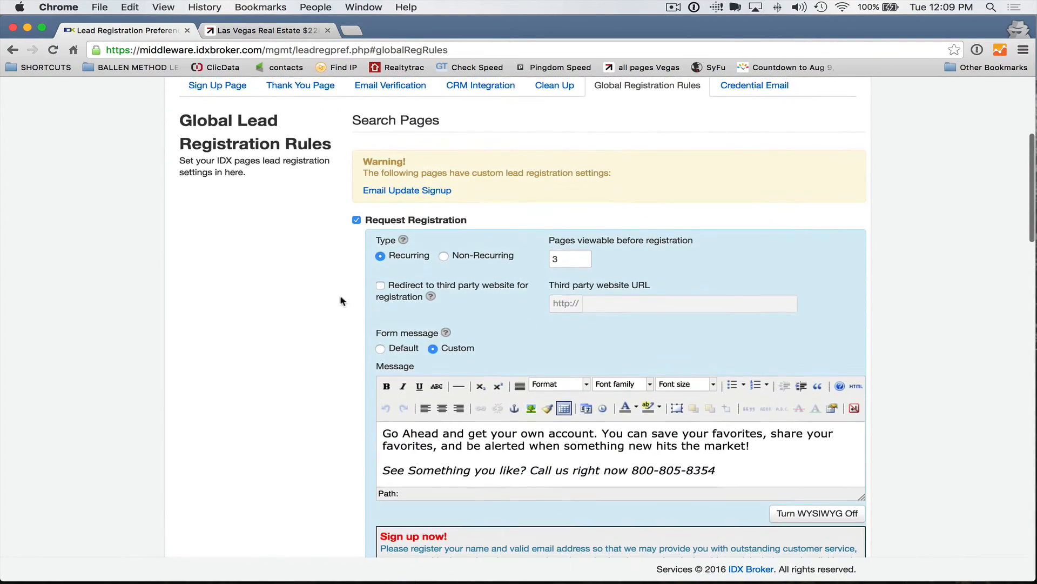
Step: Switch Search Pages from Request Registration to Force Registration
{"action": "left_click", "coordinate": [572, 257]}
{"action": "scroll", "coordinate": [378, 254], "scroll_direction": "down", "scroll_amount": 1}
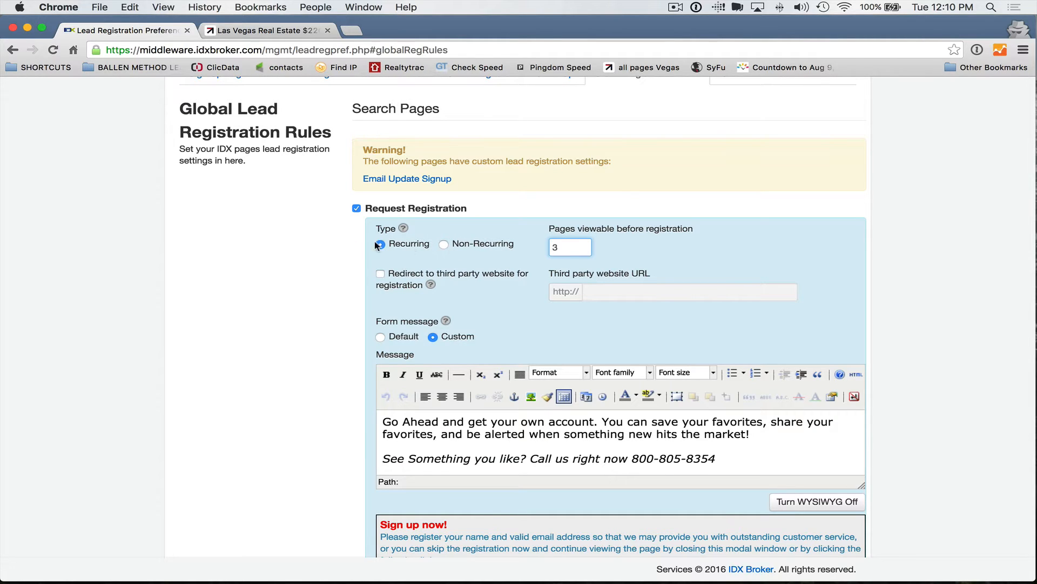
{"action": "left_click", "coordinate": [358, 210]}
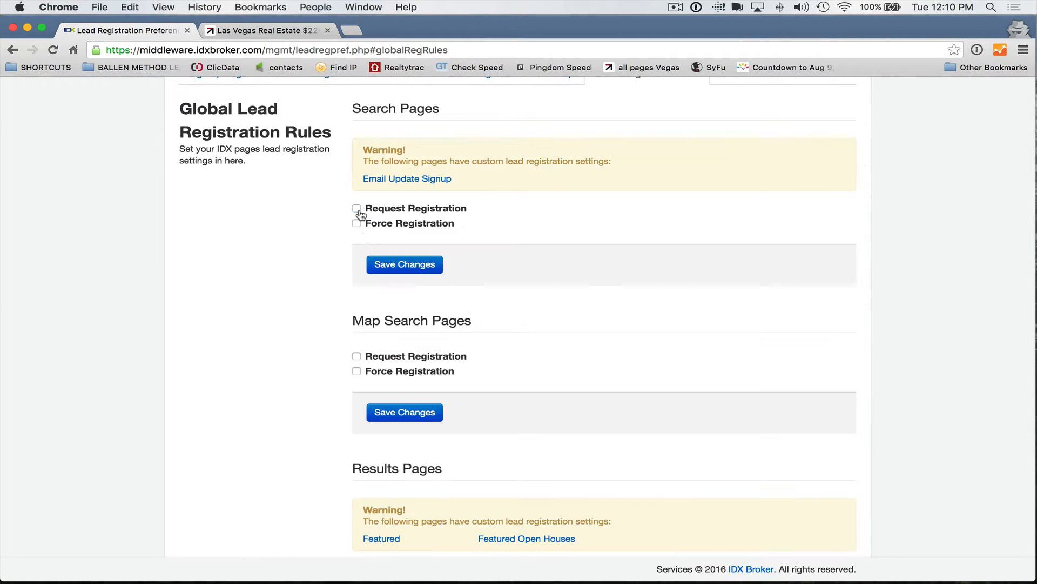
{"action": "left_click", "coordinate": [357, 224]}
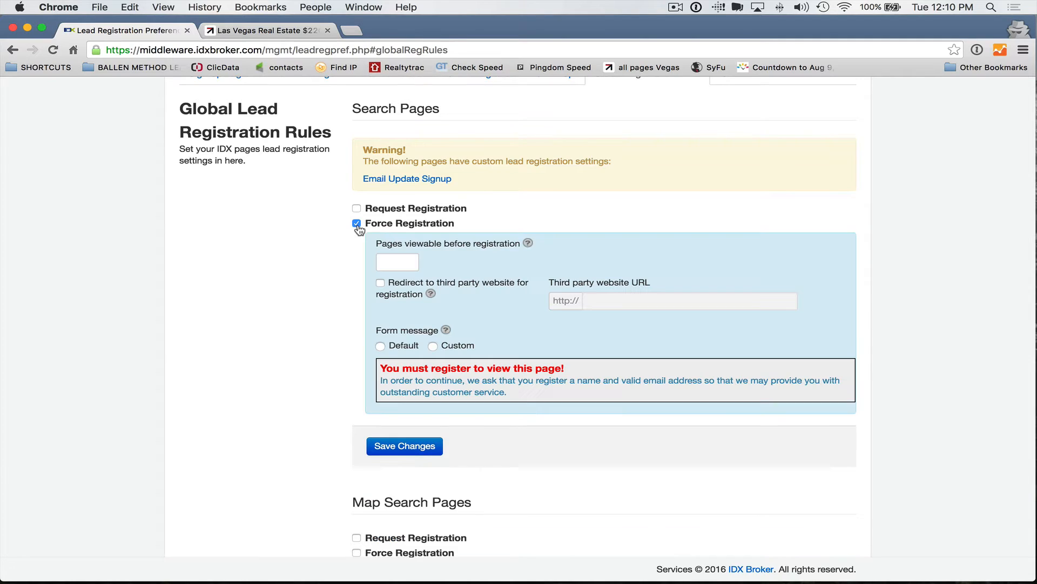
Step: Allow 2 search pages before registration with a custom form message, and re-check Request Registration
{"action": "left_click", "coordinate": [392, 258]}
{"action": "left_click", "coordinate": [432, 346]}
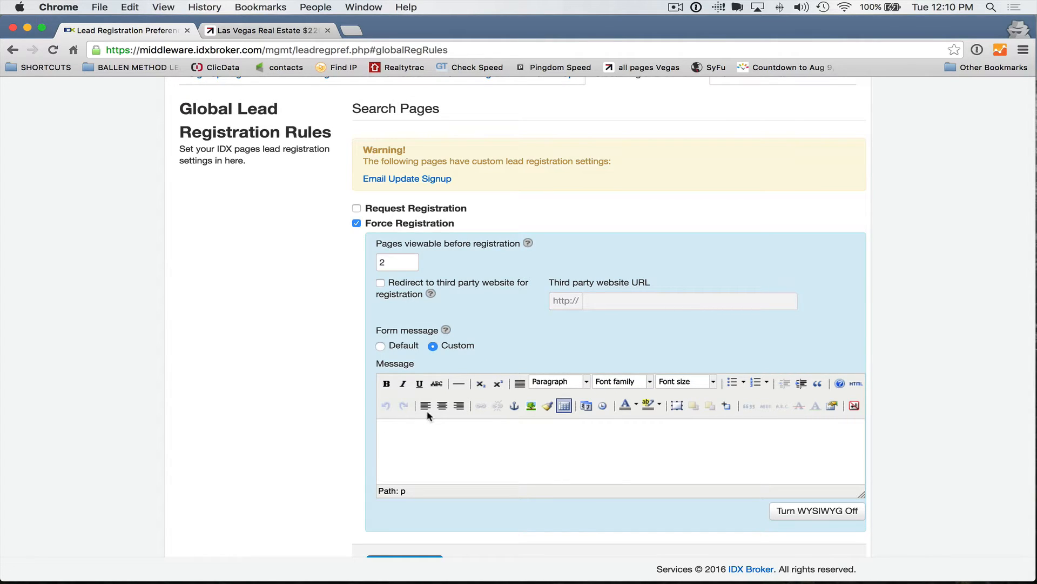
{"action": "left_click", "coordinate": [856, 383]}
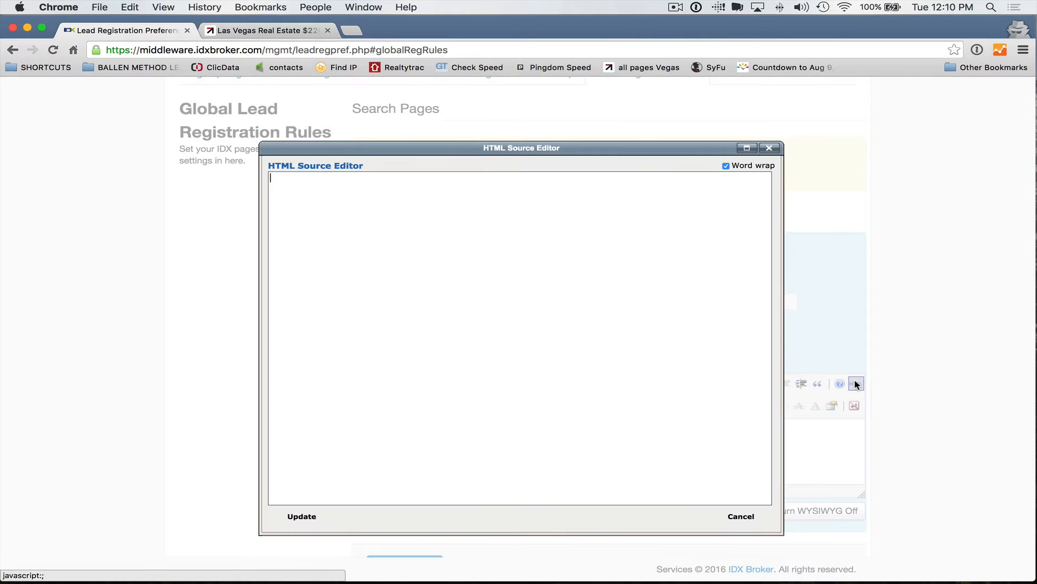
{"action": "left_click", "coordinate": [769, 147]}
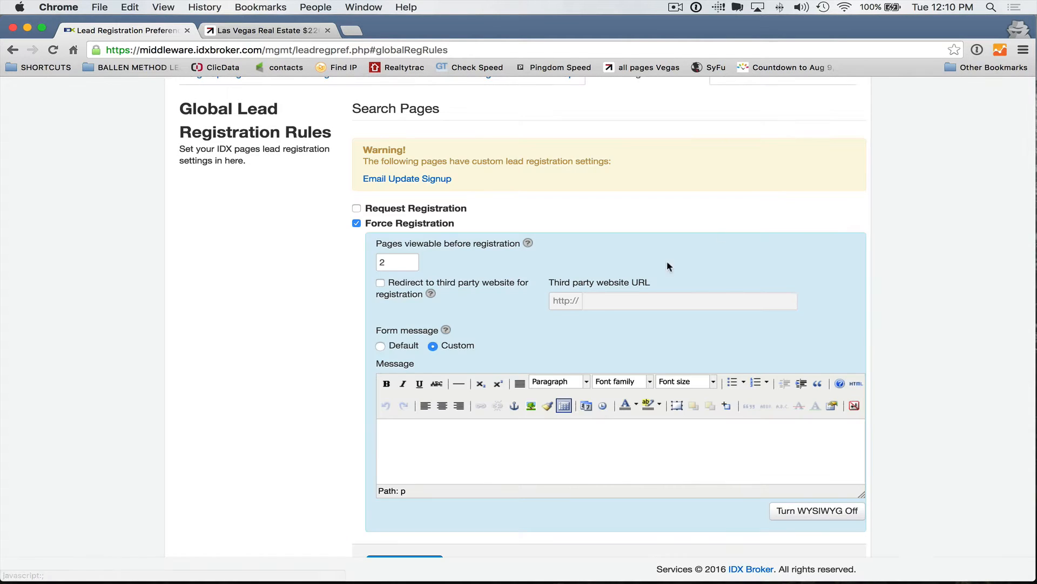
{"action": "scroll", "coordinate": [668, 262], "scroll_direction": "up", "scroll_amount": 5}
{"action": "left_click", "coordinate": [357, 322]}
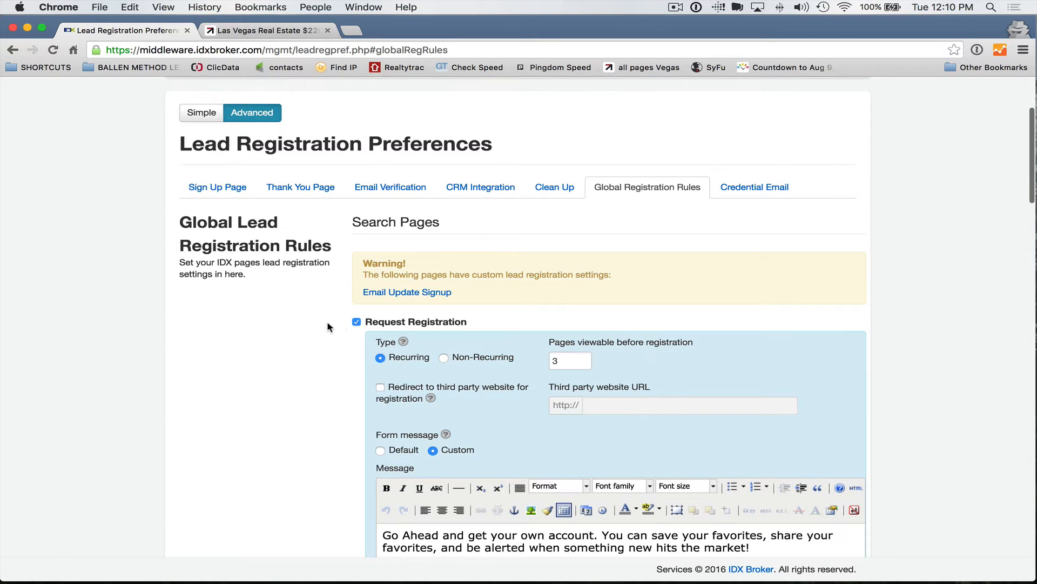
Step: Turn off both Request and Force Registration for Search Pages
{"action": "scroll", "coordinate": [328, 326], "scroll_direction": "down", "scroll_amount": 3}
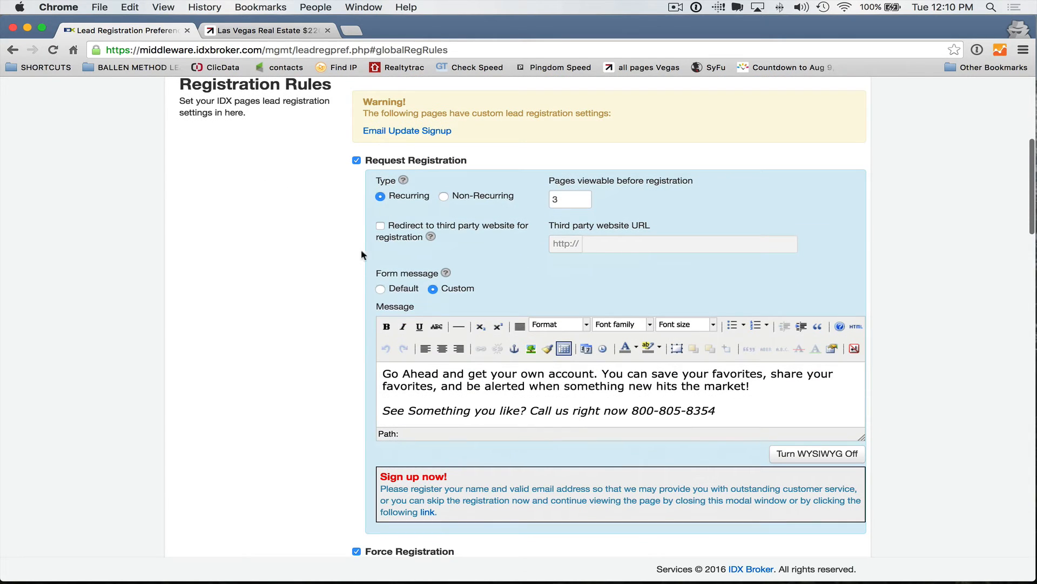
{"action": "left_click", "coordinate": [357, 160]}
{"action": "left_click", "coordinate": [356, 175]}
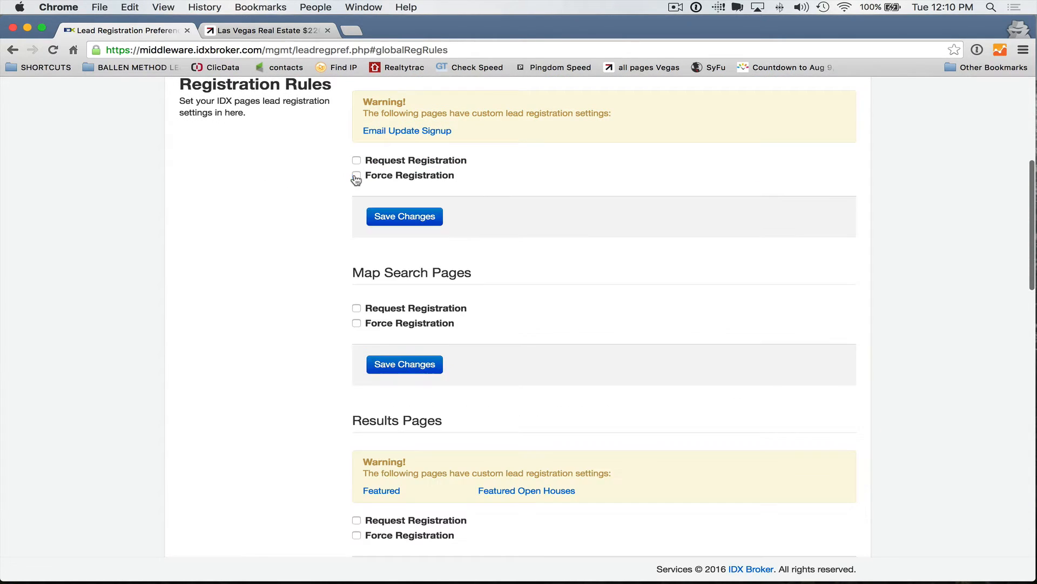
{"action": "scroll", "coordinate": [333, 215], "scroll_direction": "up", "scroll_amount": 3}
{"action": "scroll", "coordinate": [337, 218], "scroll_direction": "up", "scroll_amount": 1}
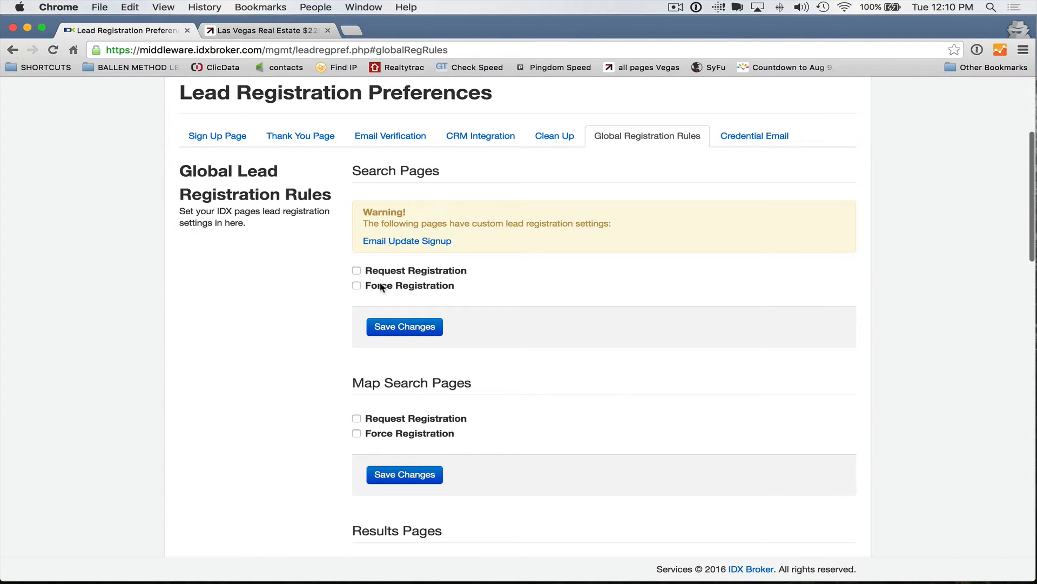
Step: Turn off Request Registration for Details Pages
{"action": "scroll", "coordinate": [404, 289], "scroll_direction": "down", "scroll_amount": 5}
{"action": "scroll", "coordinate": [380, 289], "scroll_direction": "down", "scroll_amount": 4}
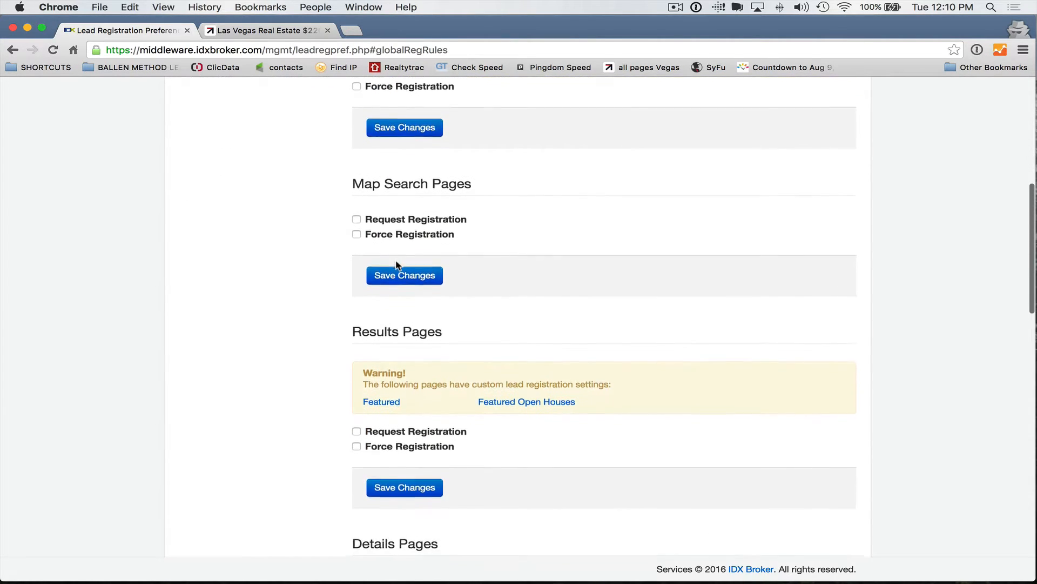
{"action": "scroll", "coordinate": [434, 219], "scroll_direction": "down", "scroll_amount": 5}
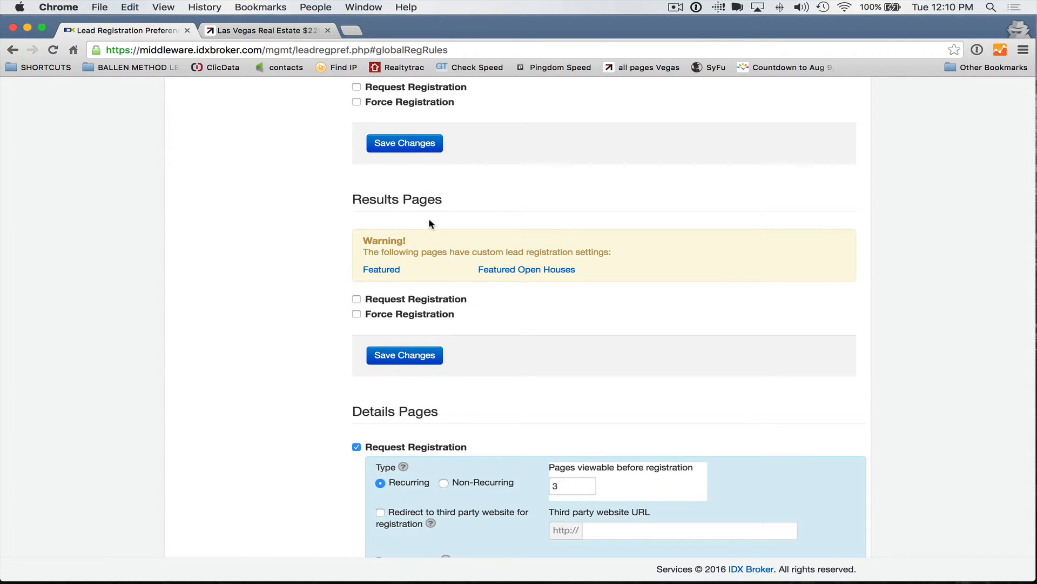
{"action": "scroll", "coordinate": [422, 225], "scroll_direction": "down", "scroll_amount": 6}
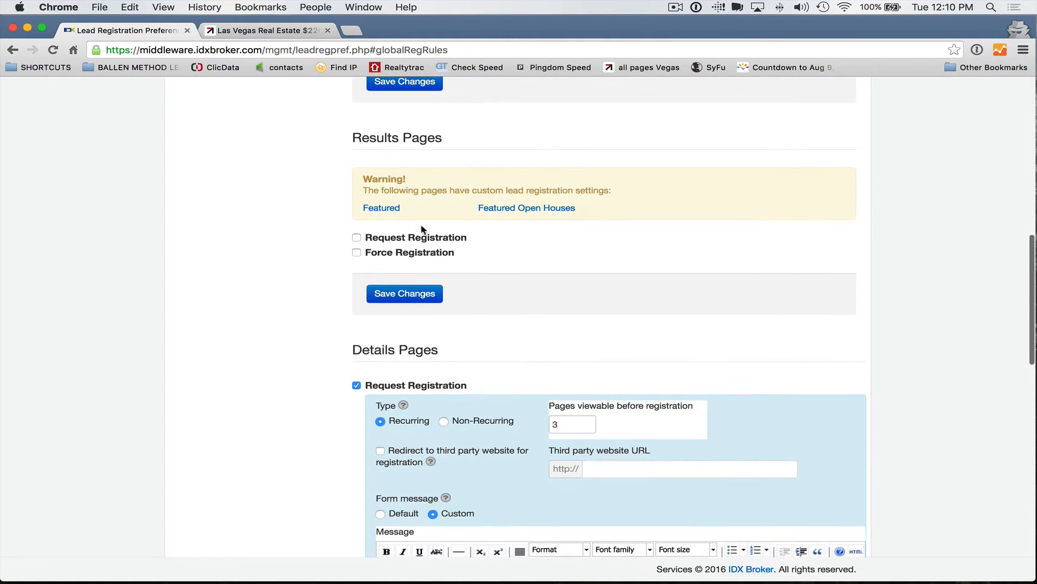
{"action": "scroll", "coordinate": [419, 232], "scroll_direction": "down", "scroll_amount": 3}
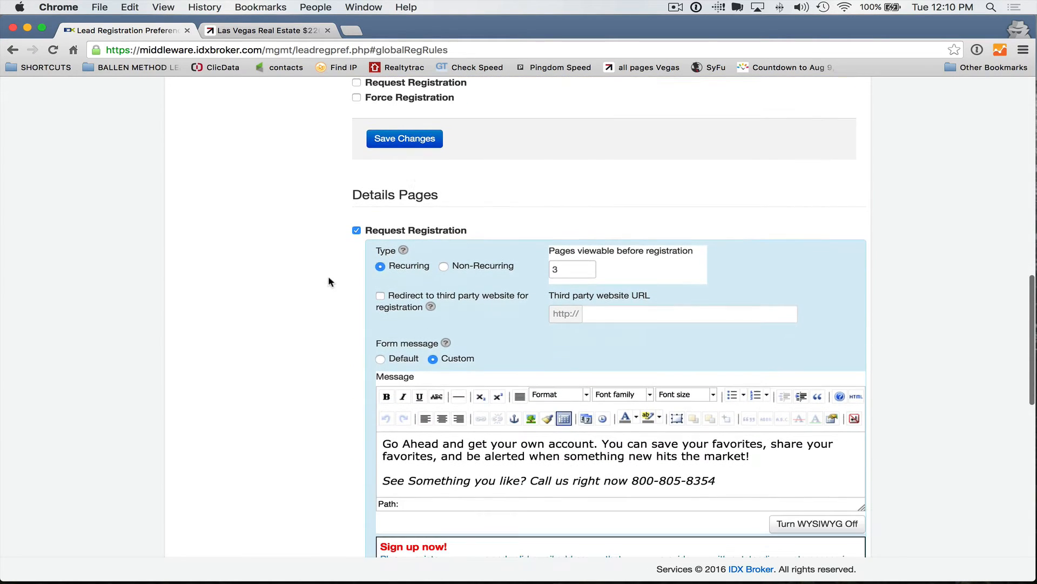
{"action": "left_click", "coordinate": [356, 231]}
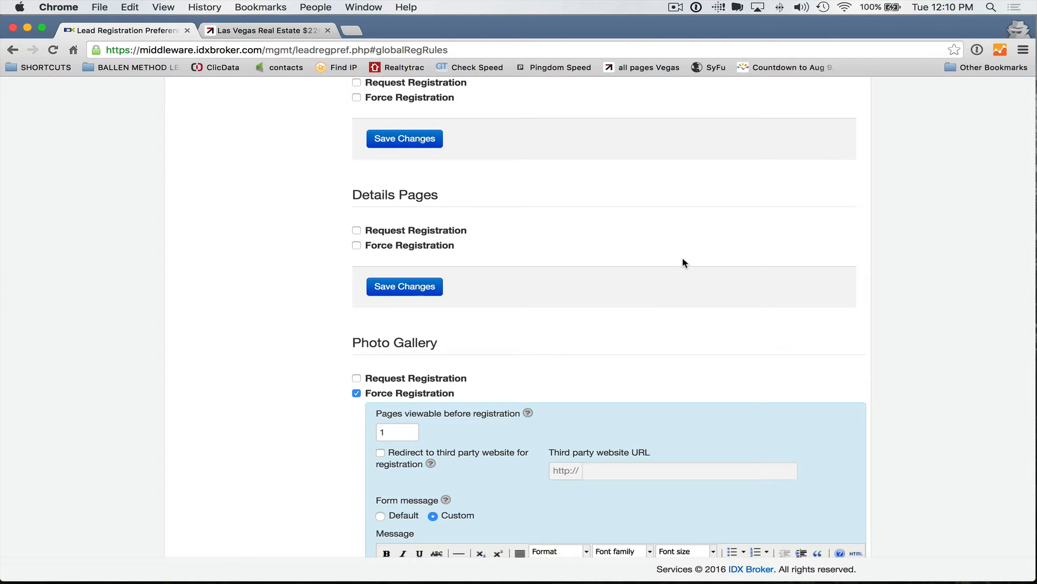
{"action": "scroll", "coordinate": [481, 248], "scroll_direction": "down", "scroll_amount": 2}
{"action": "scroll", "coordinate": [410, 313], "scroll_direction": "down", "scroll_amount": 4}
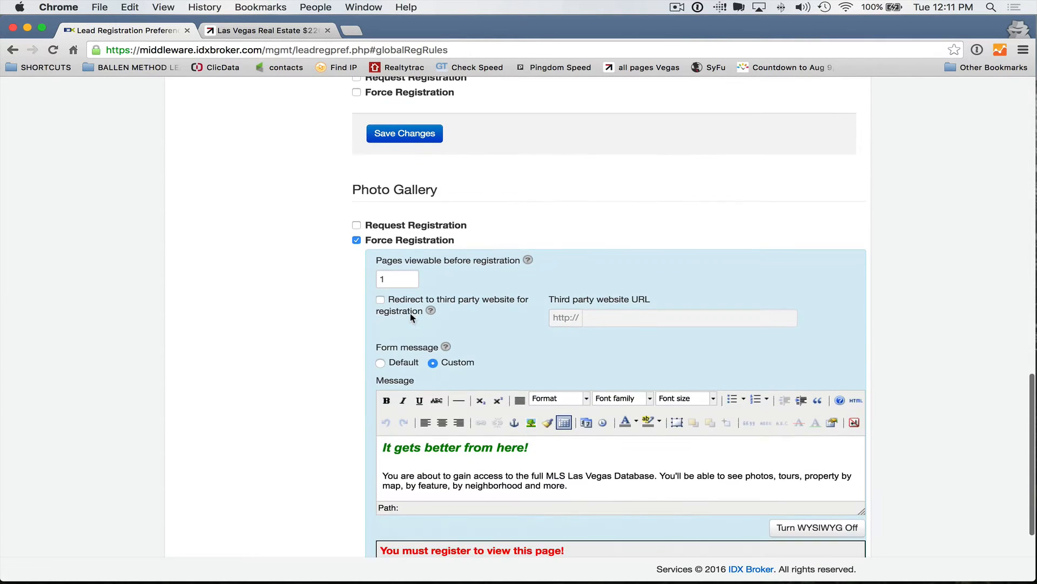
{"action": "scroll", "coordinate": [410, 313], "scroll_direction": "down", "scroll_amount": 1}
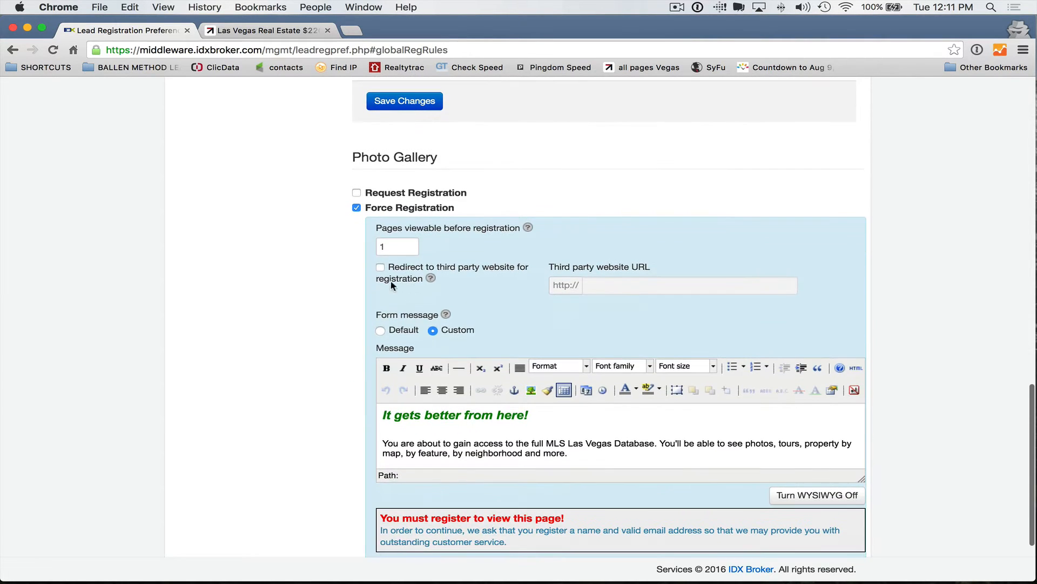
Step: Leave the Photo Gallery forcing registration after its 1-page viewable limit
{"action": "left_click", "coordinate": [356, 192]}
{"action": "left_click", "coordinate": [356, 192]}
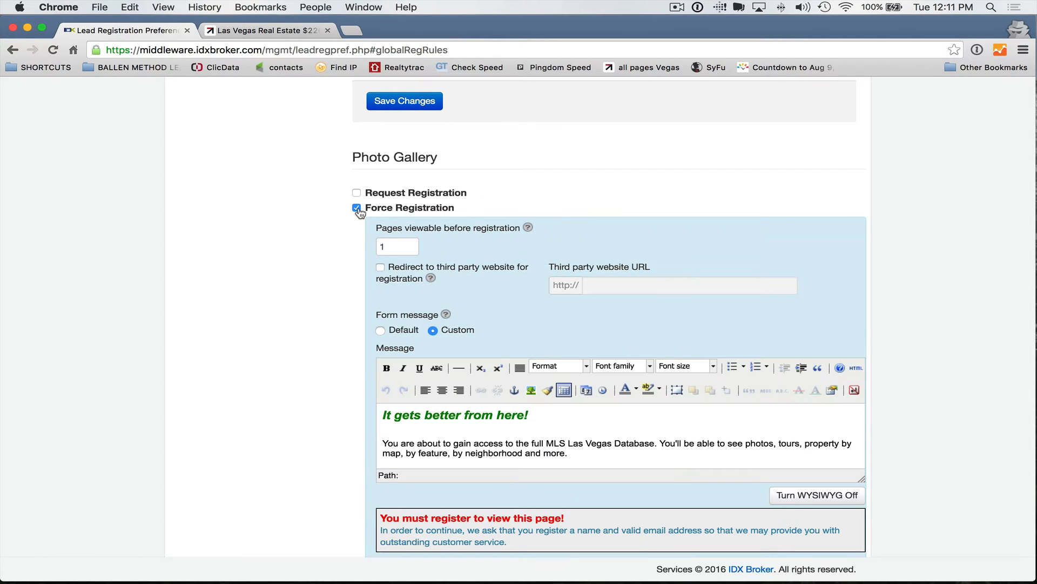
{"action": "scroll", "coordinate": [445, 285], "scroll_direction": "down", "scroll_amount": 1}
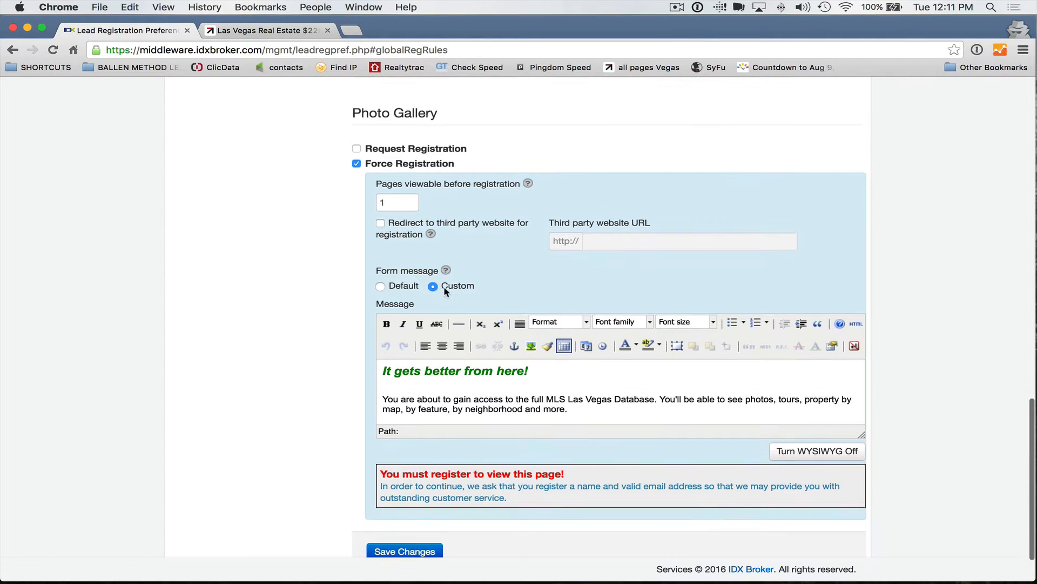
{"action": "left_click", "coordinate": [395, 201]}
{"action": "scroll", "coordinate": [392, 204], "scroll_direction": "down", "scroll_amount": 1}
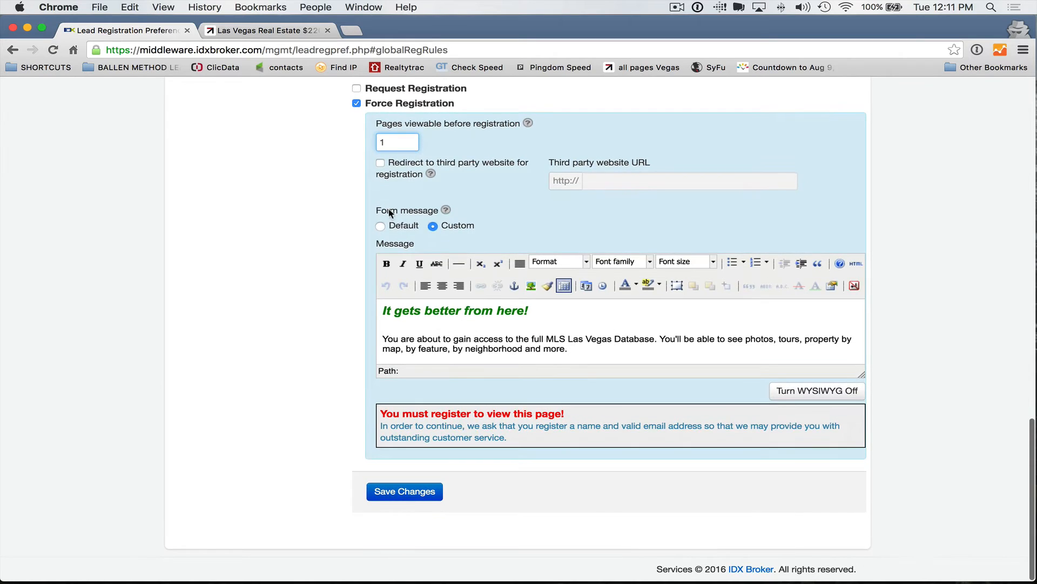
{"action": "scroll", "coordinate": [335, 259], "scroll_direction": "up", "scroll_amount": 15}
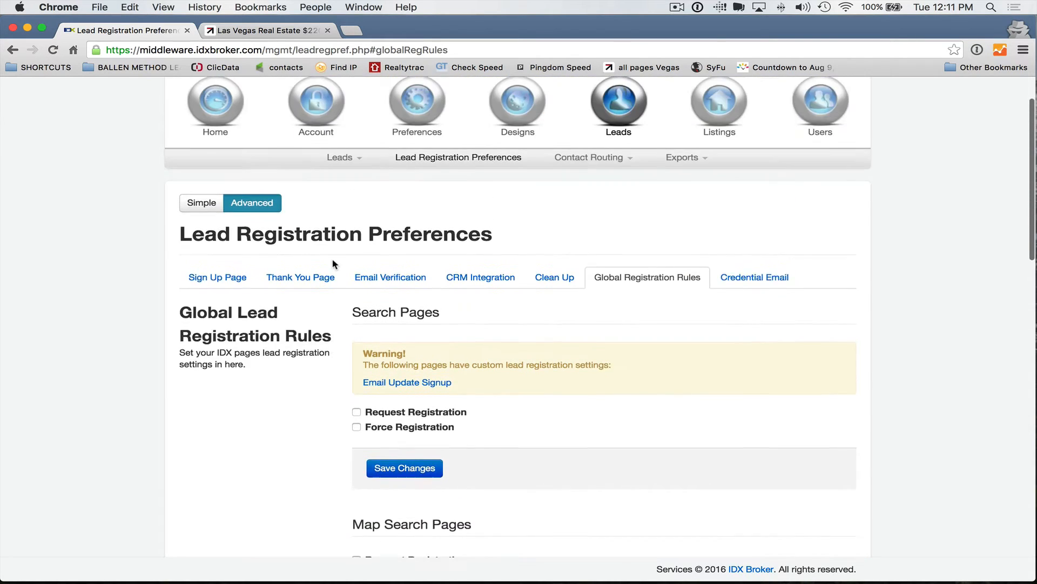
{"action": "scroll", "coordinate": [332, 263], "scroll_direction": "down", "scroll_amount": 15}
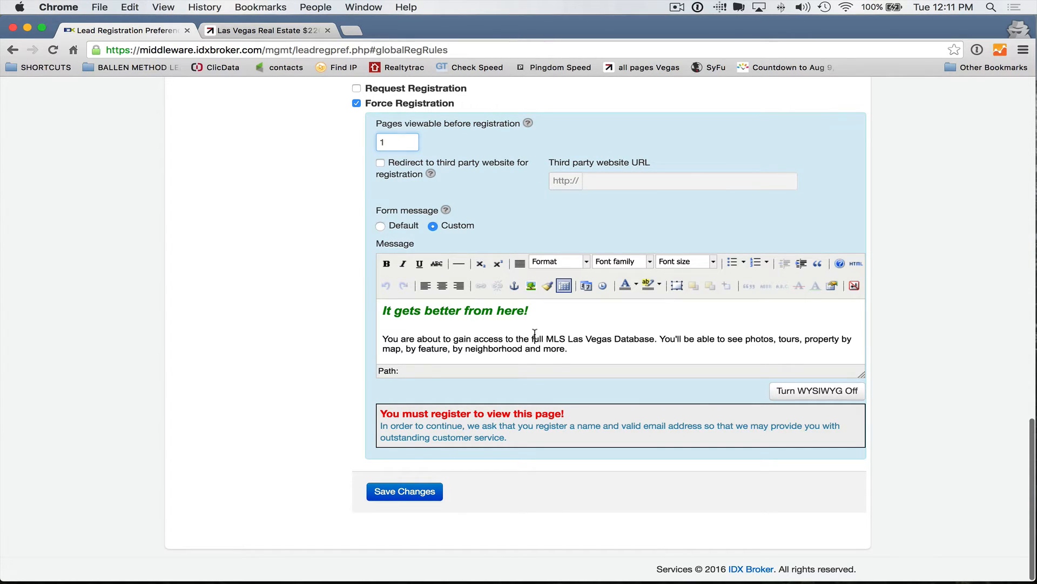
Step: Set the 'It gets better from here!' title line to 24pt
{"action": "left_click", "coordinate": [509, 312]}
{"action": "left_click_drag", "start_coordinate": [567, 312], "coordinate": [341, 309]}
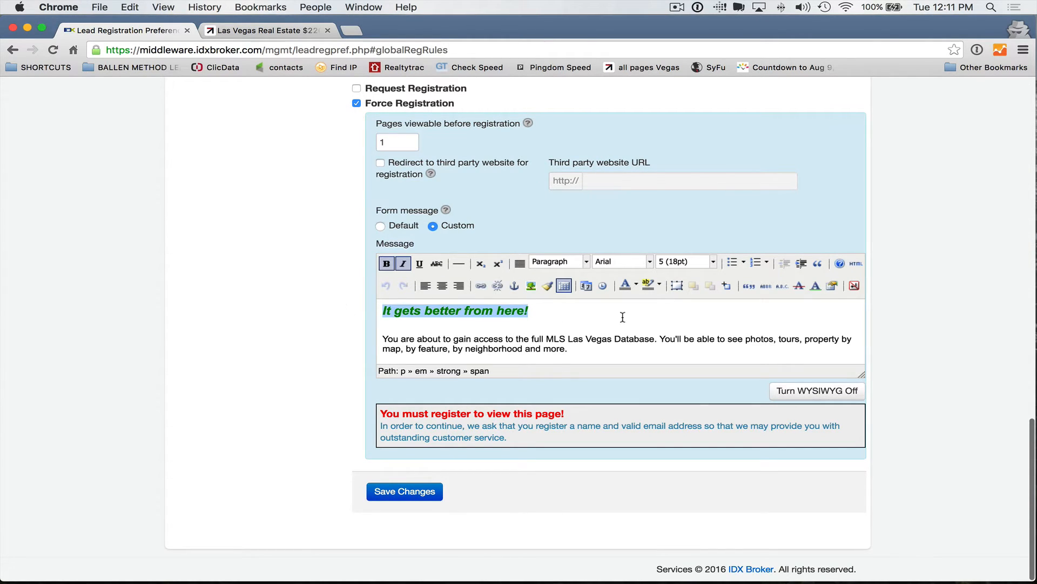
{"action": "left_click", "coordinate": [713, 262]}
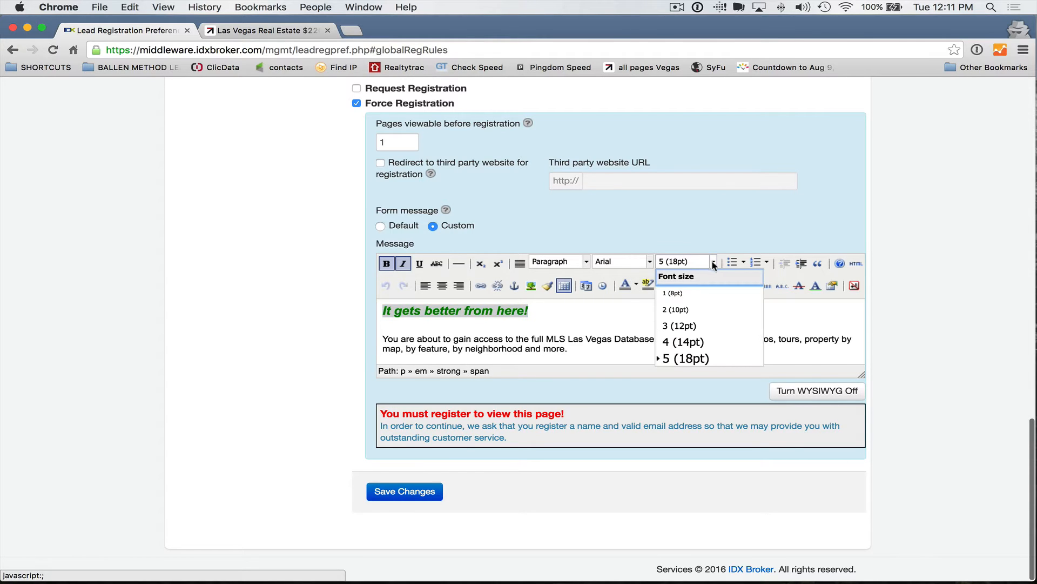
{"action": "scroll", "coordinate": [684, 330], "scroll_direction": "down", "scroll_amount": 2}
{"action": "left_click", "coordinate": [682, 333]}
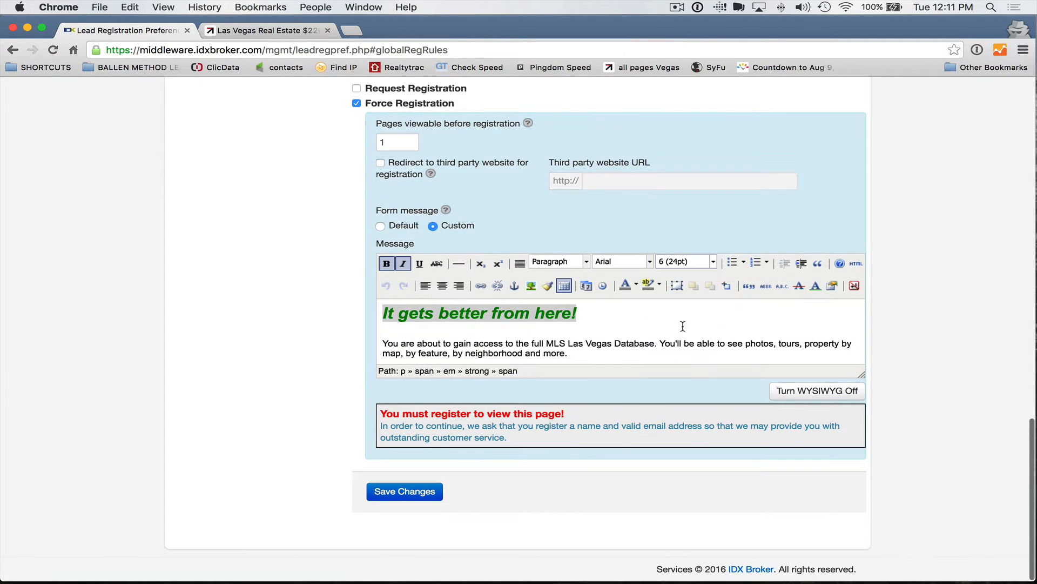
Step: Make the registration message's body paragraphs 24pt
{"action": "left_click", "coordinate": [669, 334]}
{"action": "key", "text": "super+a"}
{"action": "left_click", "coordinate": [704, 264]}
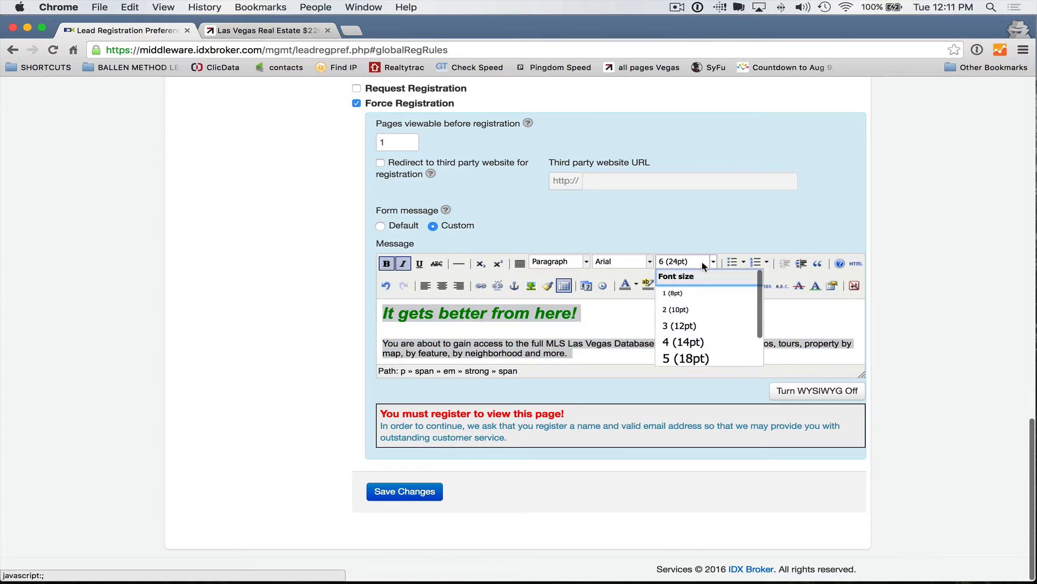
{"action": "scroll", "coordinate": [703, 338], "scroll_direction": "down", "scroll_amount": 2}
{"action": "left_click", "coordinate": [701, 338]}
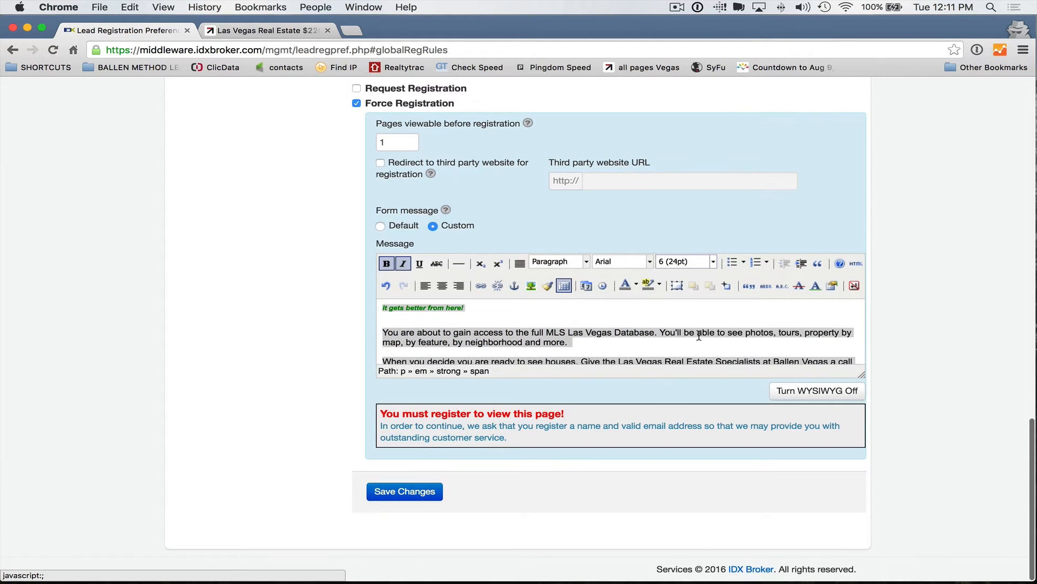
{"action": "left_click", "coordinate": [610, 303]}
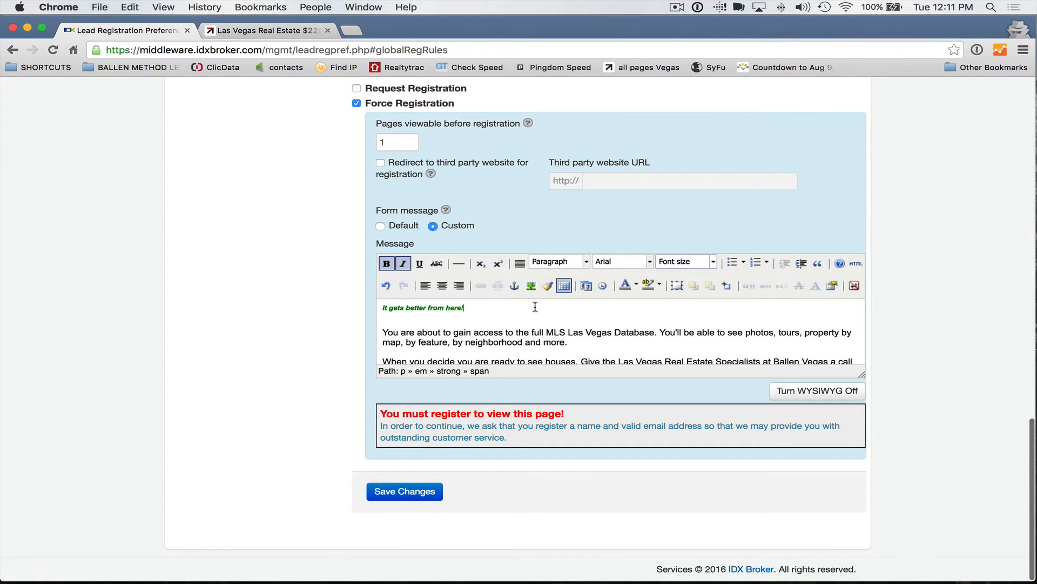
{"action": "left_click_drag", "start_coordinate": [384, 332], "coordinate": [457, 356]}
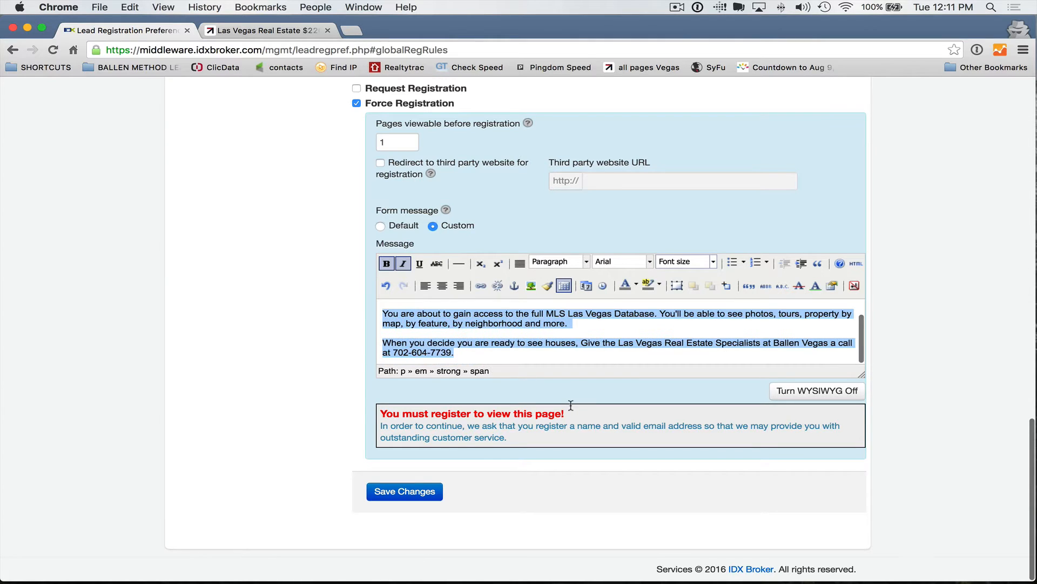
{"action": "left_click", "coordinate": [704, 263]}
{"action": "scroll", "coordinate": [704, 358], "scroll_direction": "down", "scroll_amount": 2}
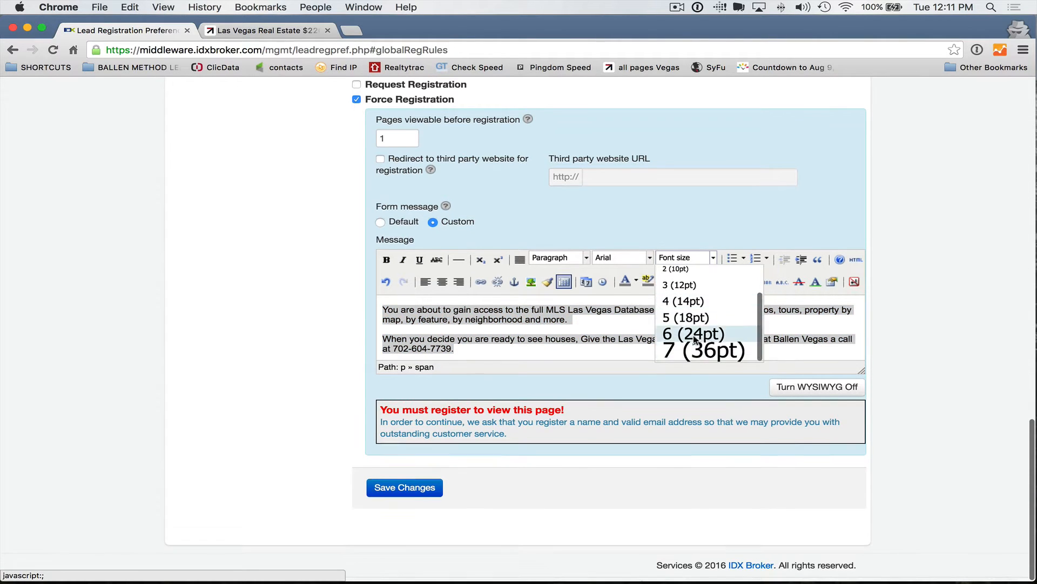
{"action": "left_click", "coordinate": [700, 338]}
{"action": "left_click", "coordinate": [545, 333]}
Step: Format the title line as Heading 1
{"action": "scroll", "coordinate": [545, 334], "scroll_direction": "up", "scroll_amount": 3}
{"action": "scroll", "coordinate": [545, 334], "scroll_direction": "up", "scroll_amount": 1}
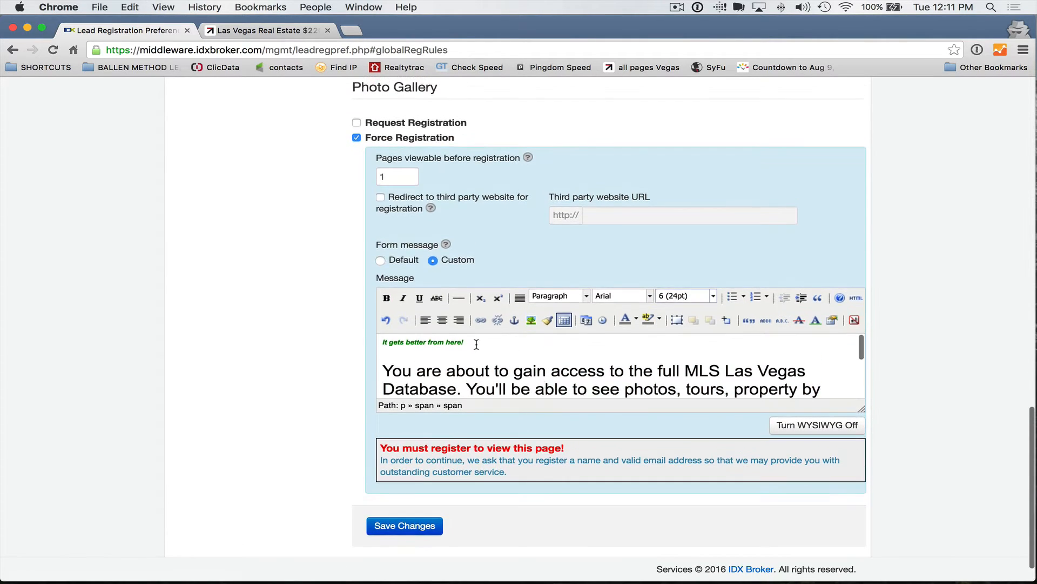
{"action": "left_click_drag", "start_coordinate": [475, 342], "coordinate": [320, 339]}
{"action": "left_click", "coordinate": [562, 298]}
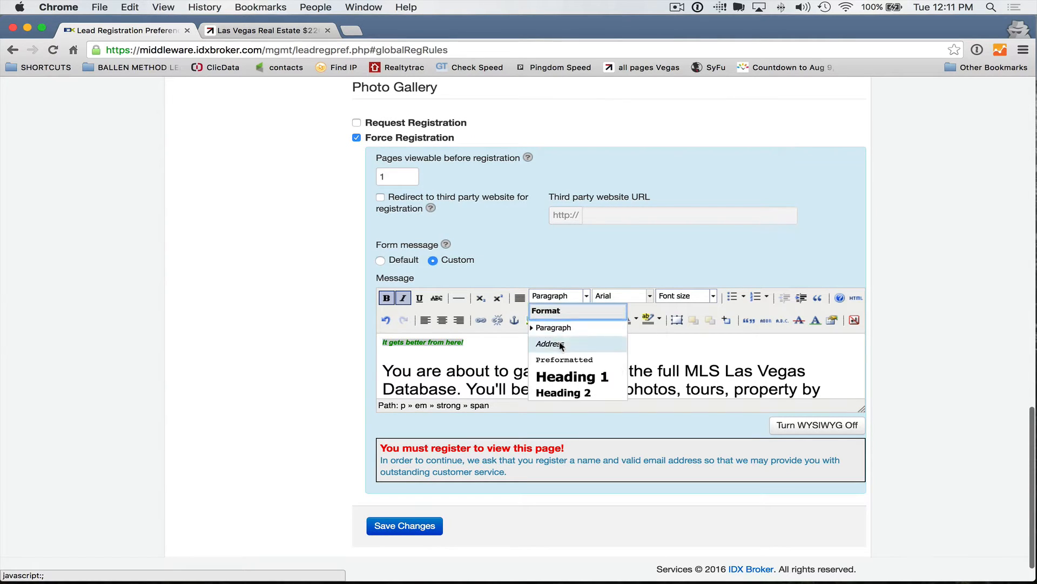
{"action": "scroll", "coordinate": [565, 352], "scroll_direction": "down", "scroll_amount": 2}
{"action": "left_click", "coordinate": [570, 351]}
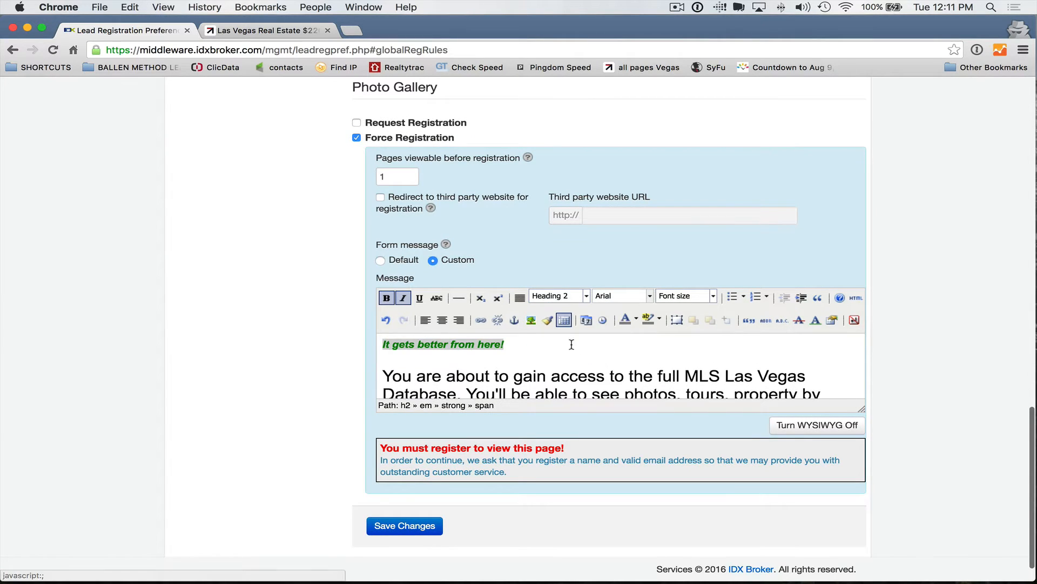
{"action": "left_click", "coordinate": [550, 297]}
{"action": "left_click", "coordinate": [561, 374]}
{"action": "left_click", "coordinate": [566, 356]}
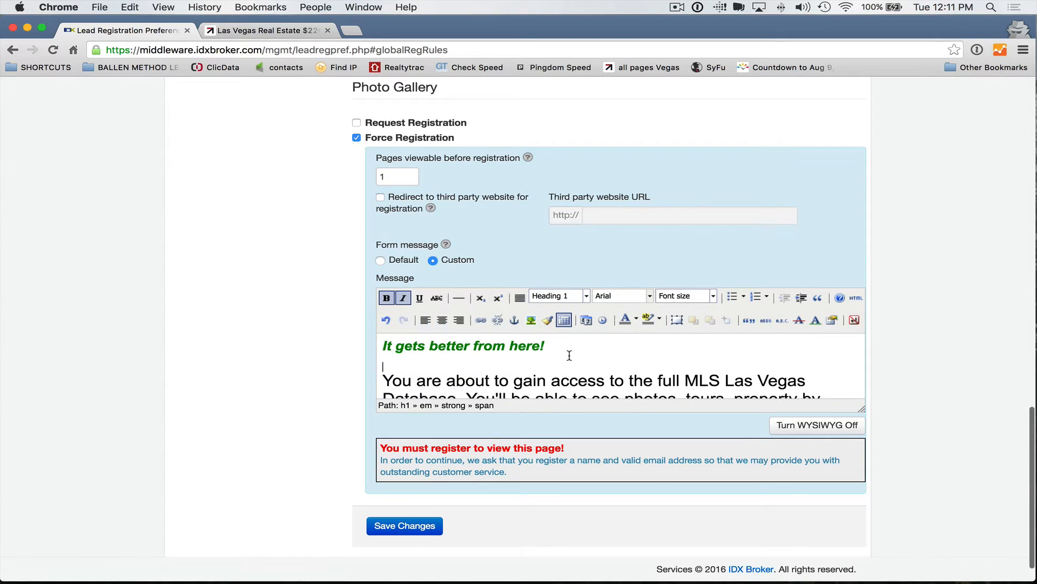
Step: Enlarge the 'It gets better from here!' title to 36pt and save the changes
{"action": "scroll", "coordinate": [562, 378], "scroll_direction": "up", "scroll_amount": 3}
{"action": "left_click_drag", "start_coordinate": [559, 380], "coordinate": [382, 384]}
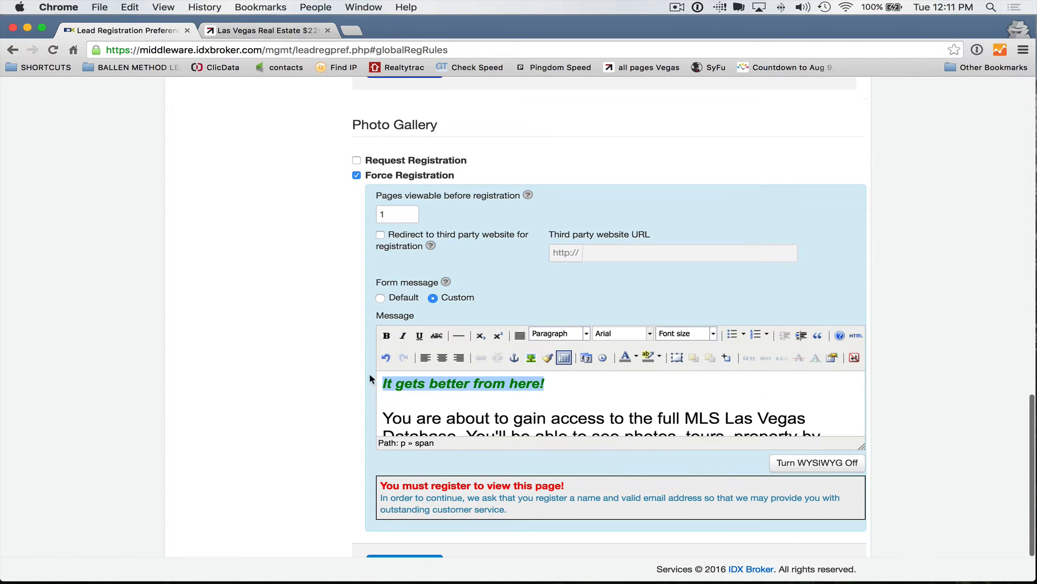
{"action": "left_click", "coordinate": [696, 333]}
{"action": "scroll", "coordinate": [700, 375], "scroll_direction": "down", "scroll_amount": 3}
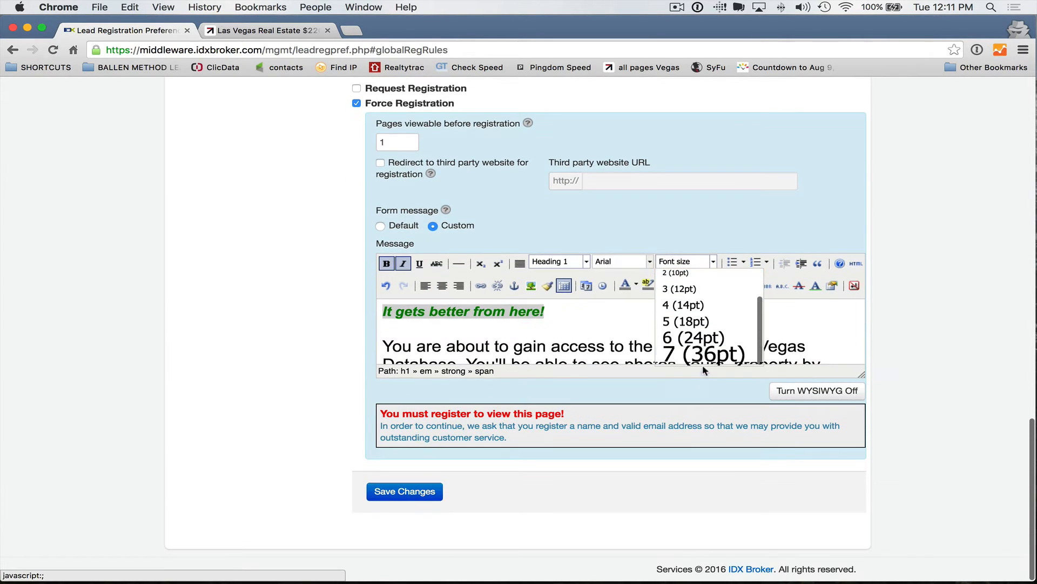
{"action": "left_click", "coordinate": [697, 351]}
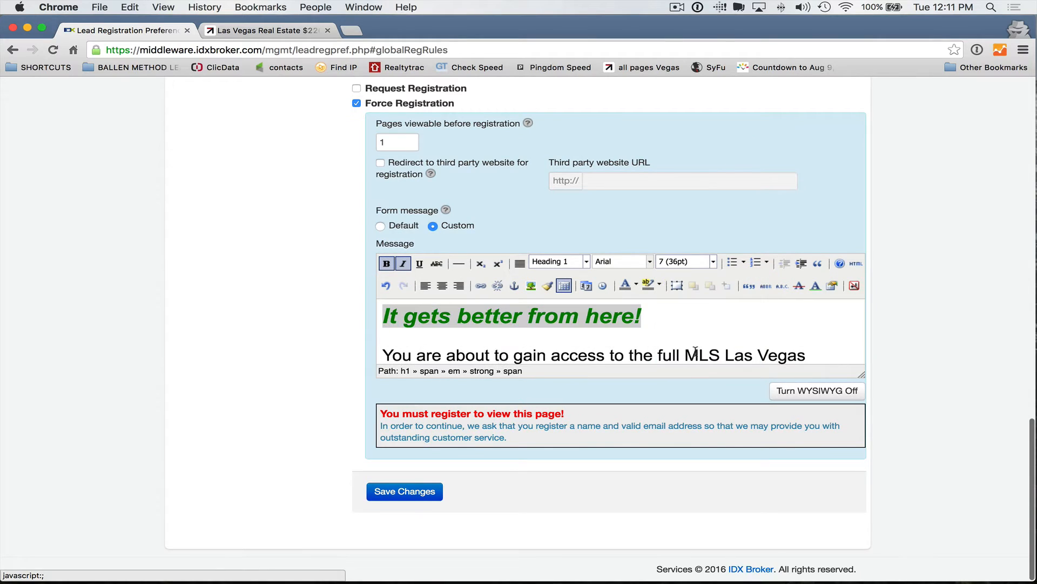
{"action": "left_click", "coordinate": [713, 324]}
{"action": "left_click", "coordinate": [403, 493]}
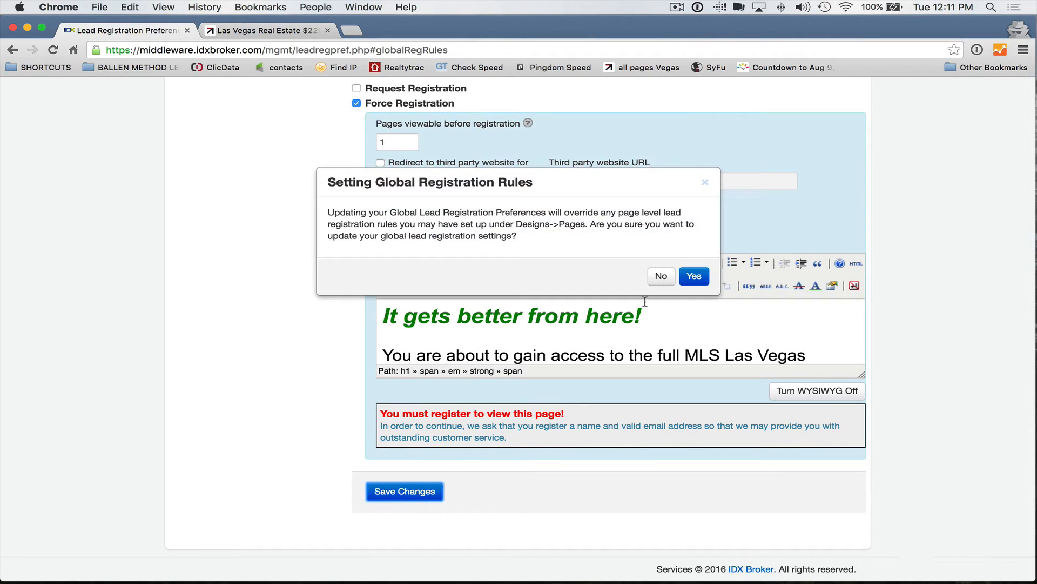
Step: Confirm overriding page-level registration rules so the global rules are saved
{"action": "left_click", "coordinate": [700, 275]}
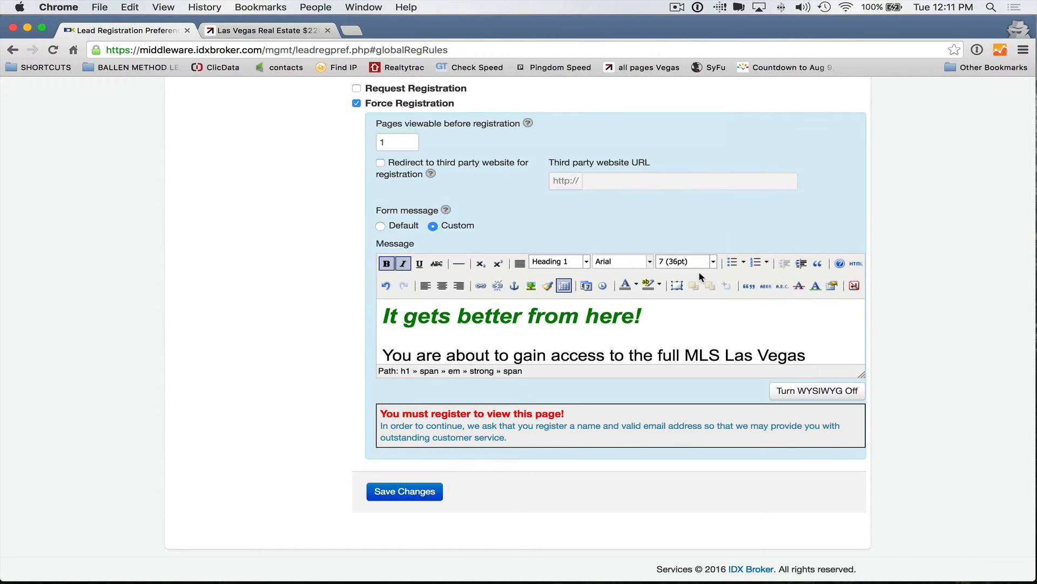
{"action": "scroll", "coordinate": [56, 296], "scroll_direction": "up", "scroll_amount": 3}
{"action": "scroll", "coordinate": [57, 296], "scroll_direction": "up", "scroll_amount": 15}
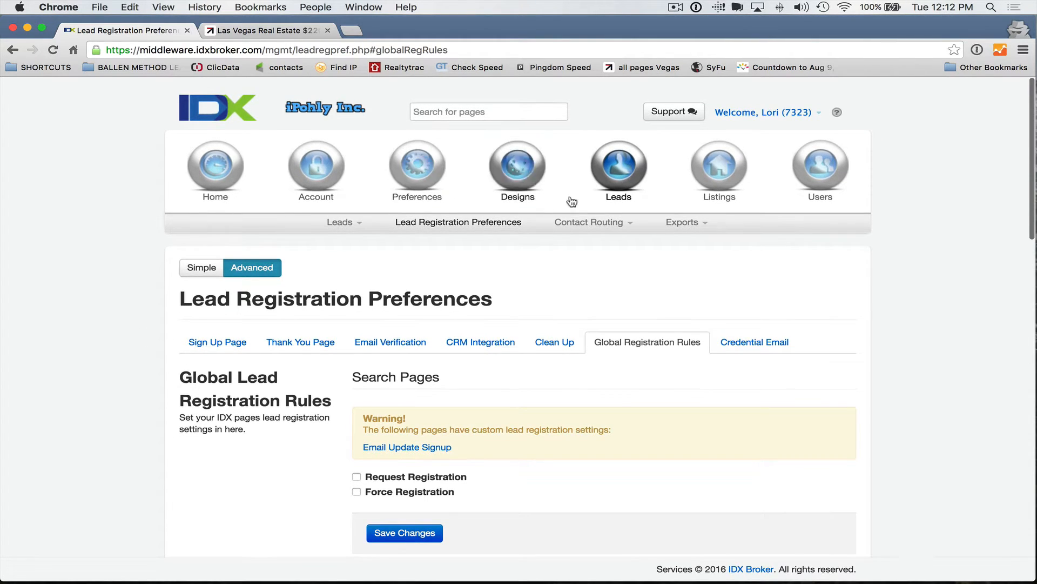
Step: Open Designs > Pages to review the search, results, details, listing and contact pages, then check Widgets
{"action": "mouse_move", "coordinate": [524, 178]}
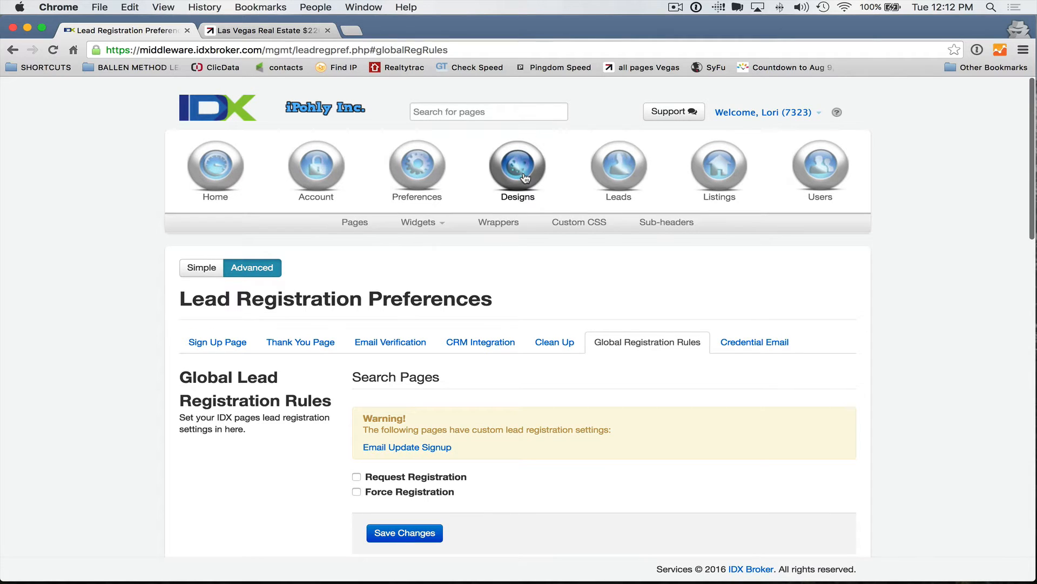
{"action": "left_click", "coordinate": [354, 222]}
{"action": "scroll", "coordinate": [160, 305], "scroll_direction": "down", "scroll_amount": 5}
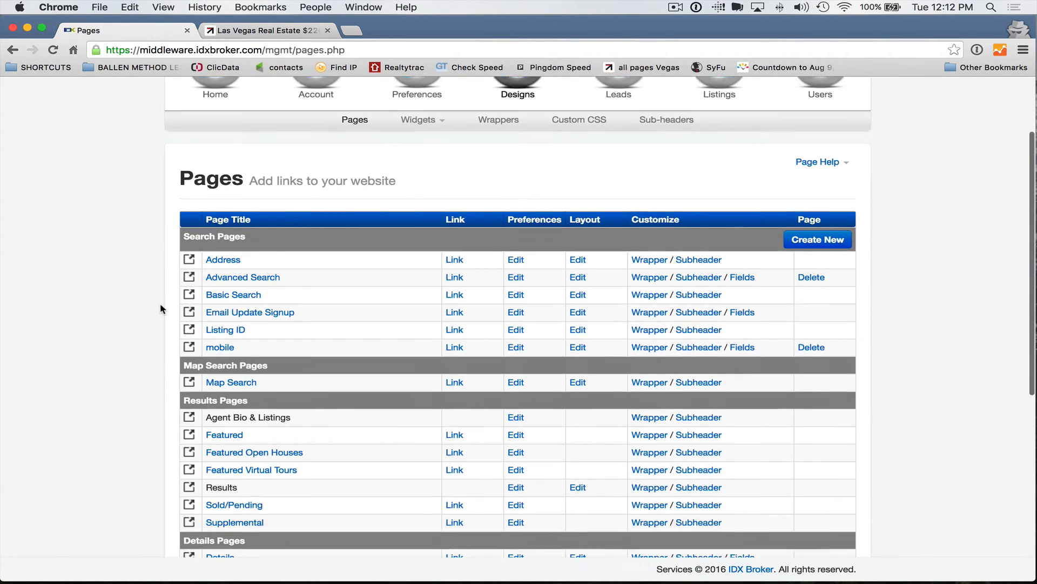
{"action": "scroll", "coordinate": [175, 308], "scroll_direction": "up", "scroll_amount": 3}
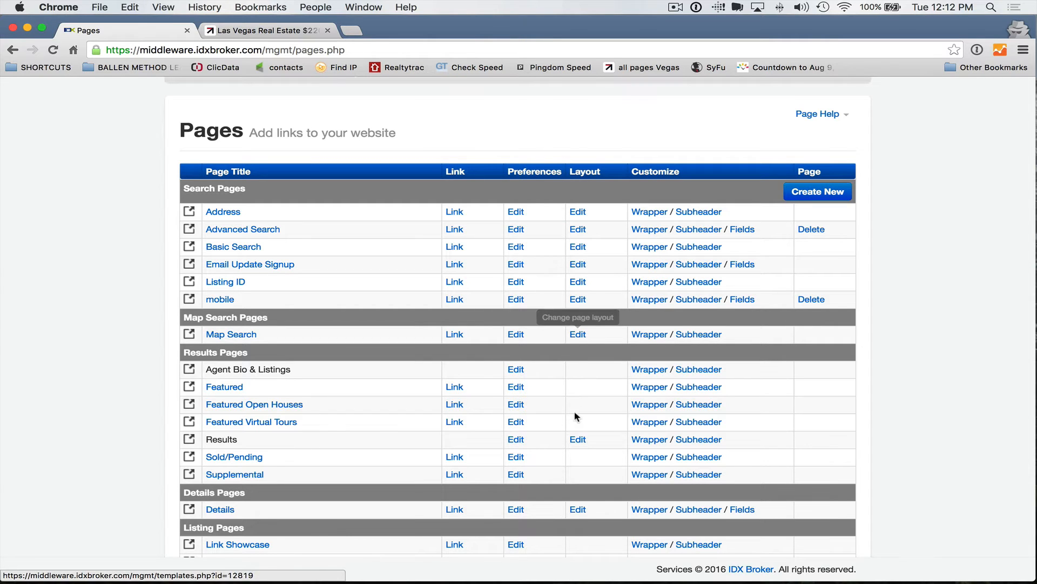
{"action": "scroll", "coordinate": [581, 427], "scroll_direction": "up", "scroll_amount": 1}
{"action": "scroll", "coordinate": [582, 424], "scroll_direction": "down", "scroll_amount": 1}
{"action": "scroll", "coordinate": [459, 411], "scroll_direction": "down", "scroll_amount": 2}
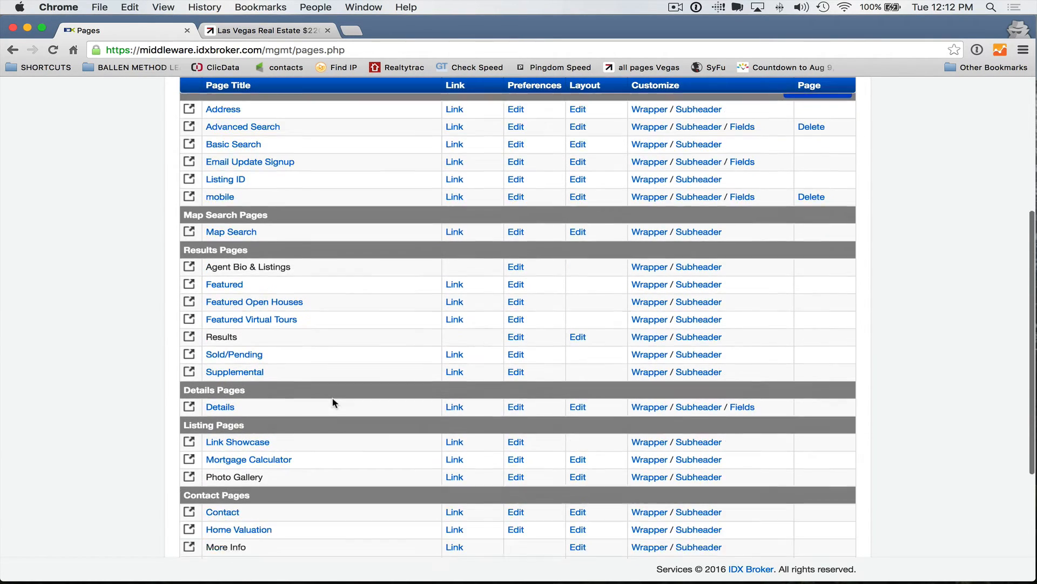
{"action": "scroll", "coordinate": [335, 404], "scroll_direction": "down", "scroll_amount": 3}
{"action": "scroll", "coordinate": [303, 340], "scroll_direction": "up", "scroll_amount": 7}
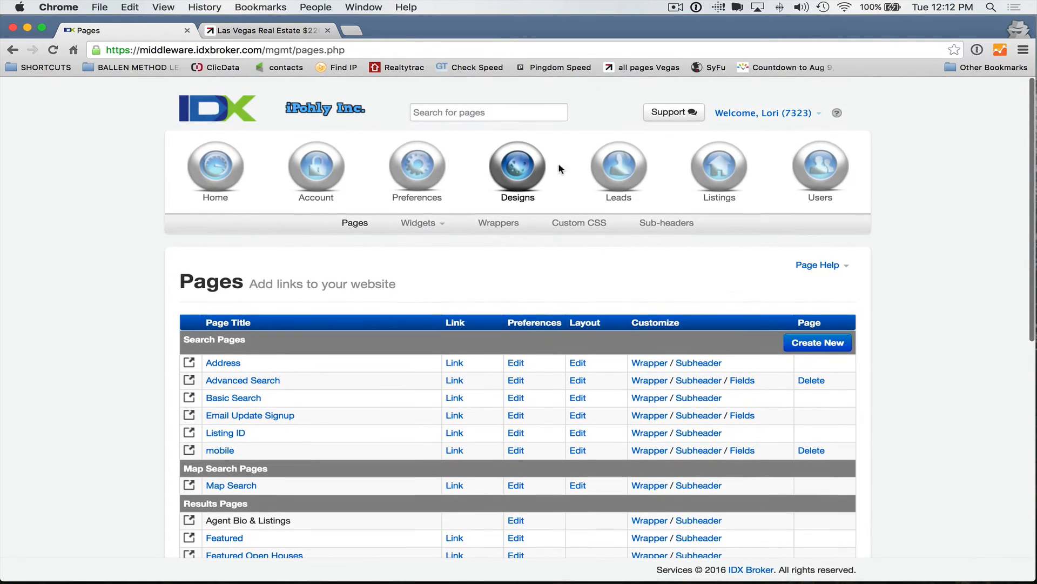
{"action": "left_click", "coordinate": [427, 223]}
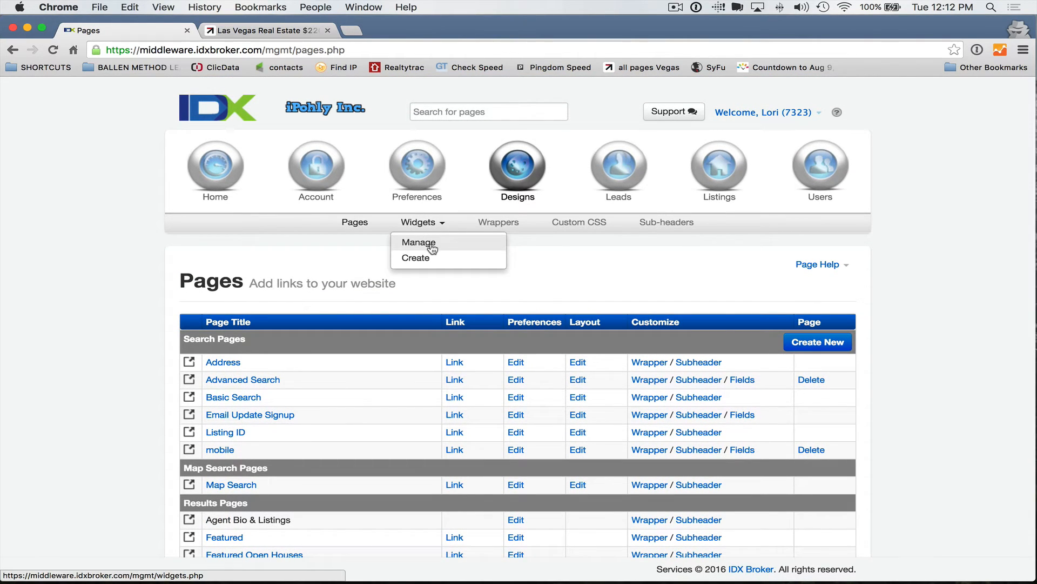
Step: Go to the lead registration preferences, switch to custom settings, and open Global Registration Rules
{"action": "mouse_move", "coordinate": [412, 174]}
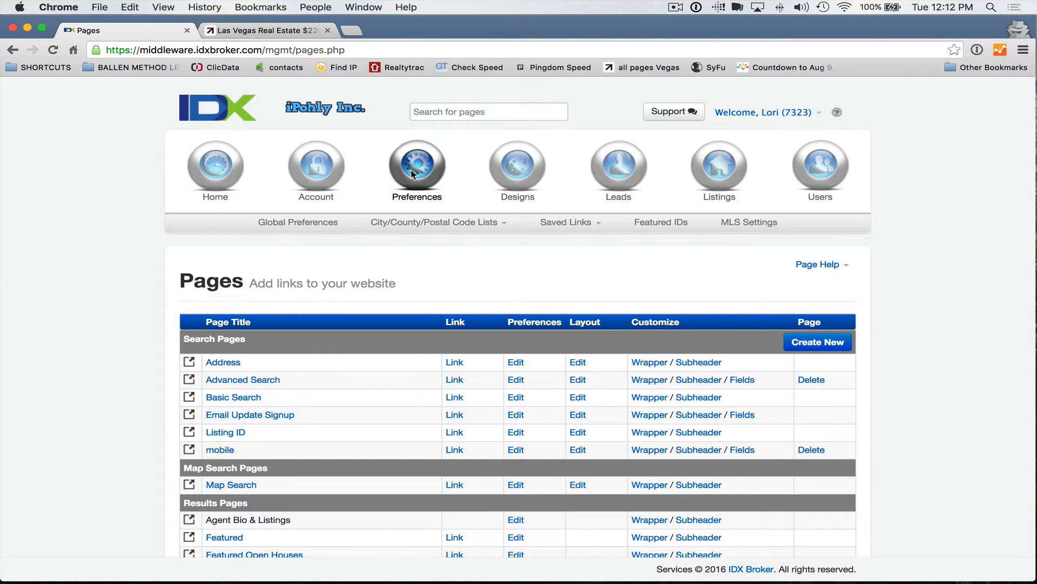
{"action": "scroll", "coordinate": [501, 214], "scroll_direction": "down", "scroll_amount": 1}
{"action": "mouse_move", "coordinate": [620, 147]}
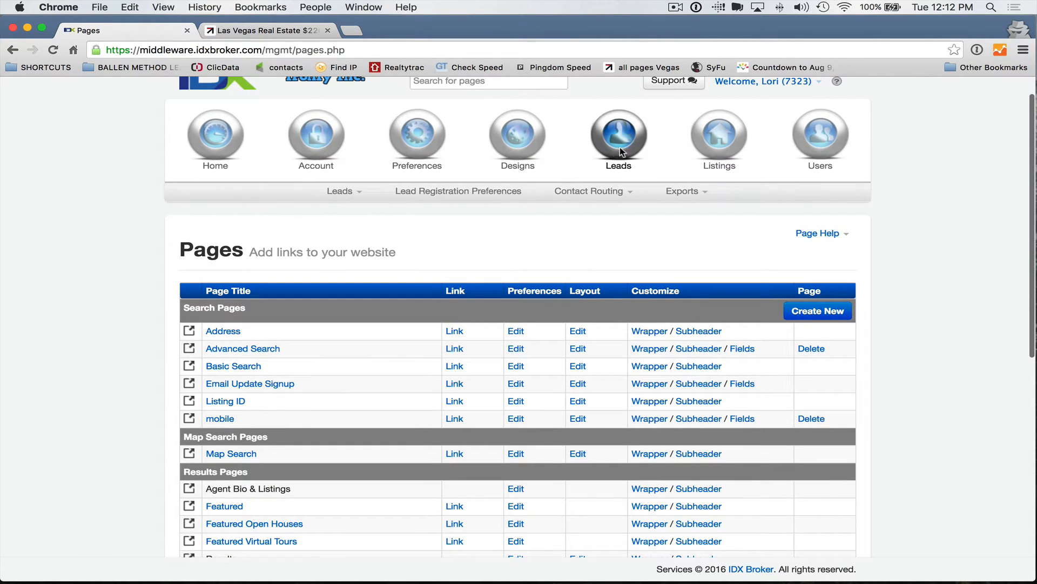
{"action": "left_click", "coordinate": [421, 199]}
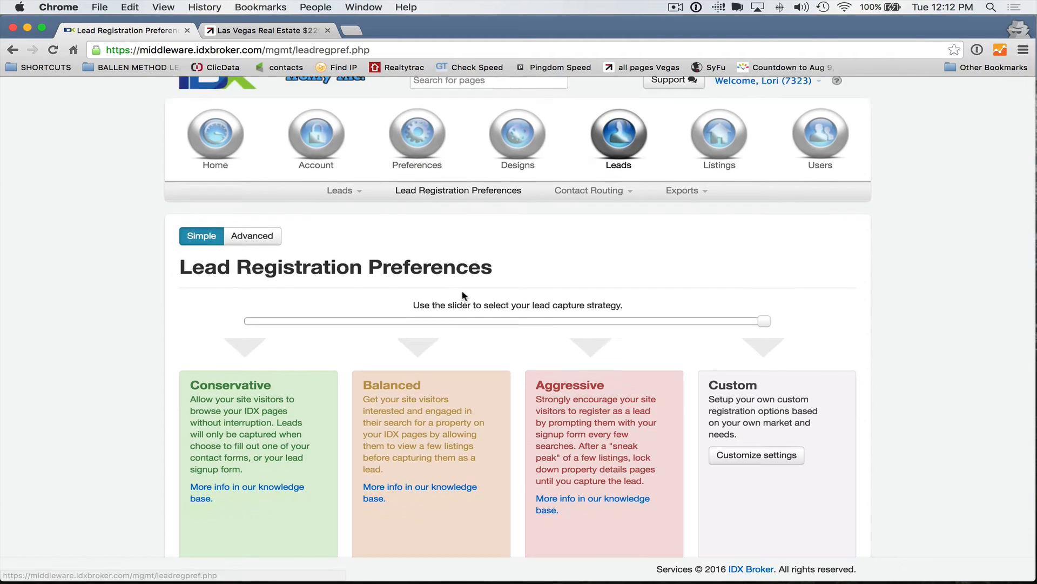
{"action": "scroll", "coordinate": [462, 296], "scroll_direction": "down", "scroll_amount": 1}
{"action": "left_click", "coordinate": [762, 417]}
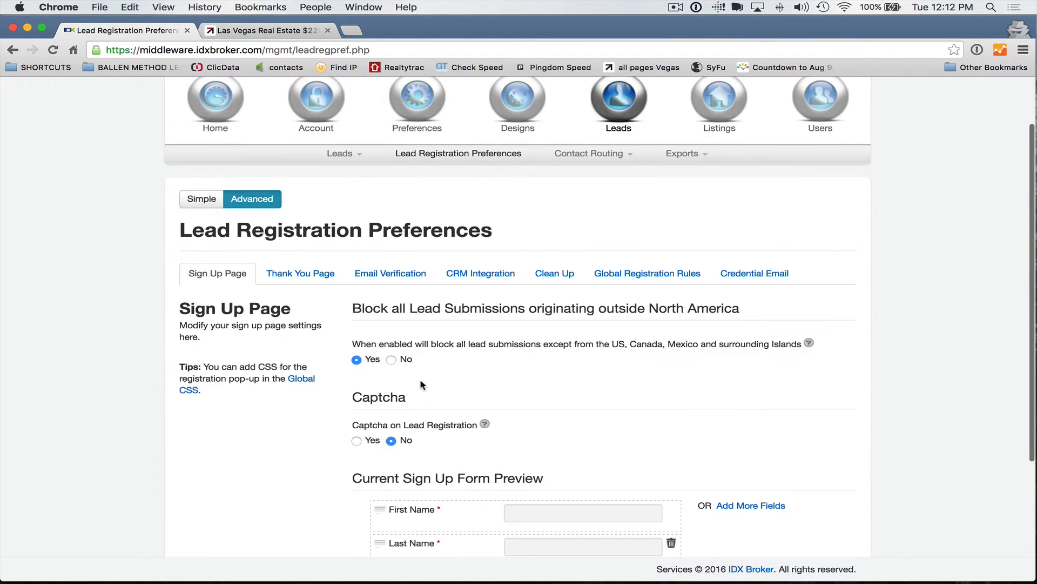
{"action": "scroll", "coordinate": [420, 384], "scroll_direction": "down", "scroll_amount": 3}
{"action": "left_click", "coordinate": [643, 152]}
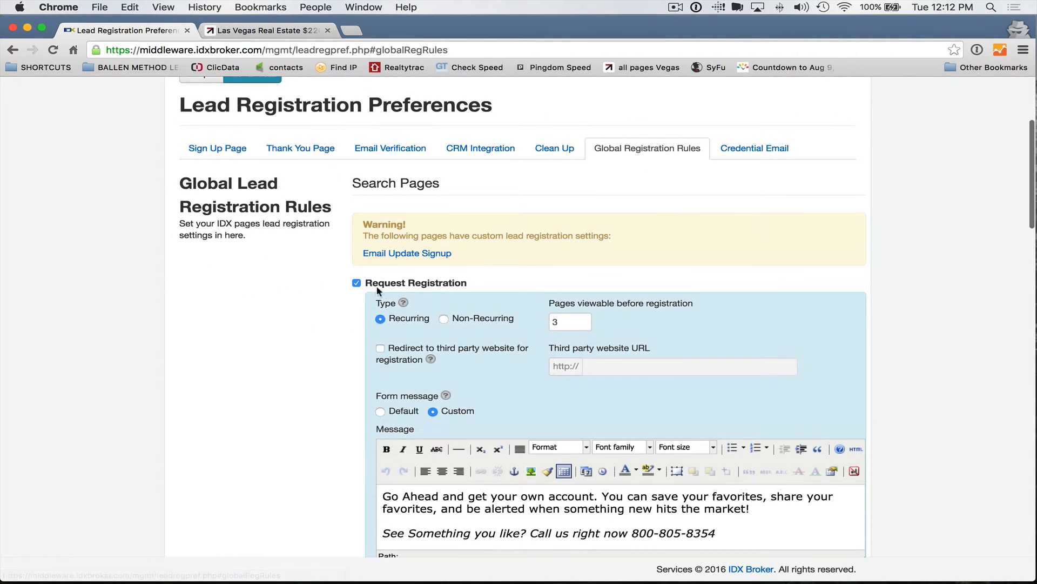
Step: Uncheck request registration for search and details pages and force registration for photo gallery
{"action": "left_click", "coordinate": [357, 283]}
{"action": "scroll", "coordinate": [350, 302], "scroll_direction": "down", "scroll_amount": 3}
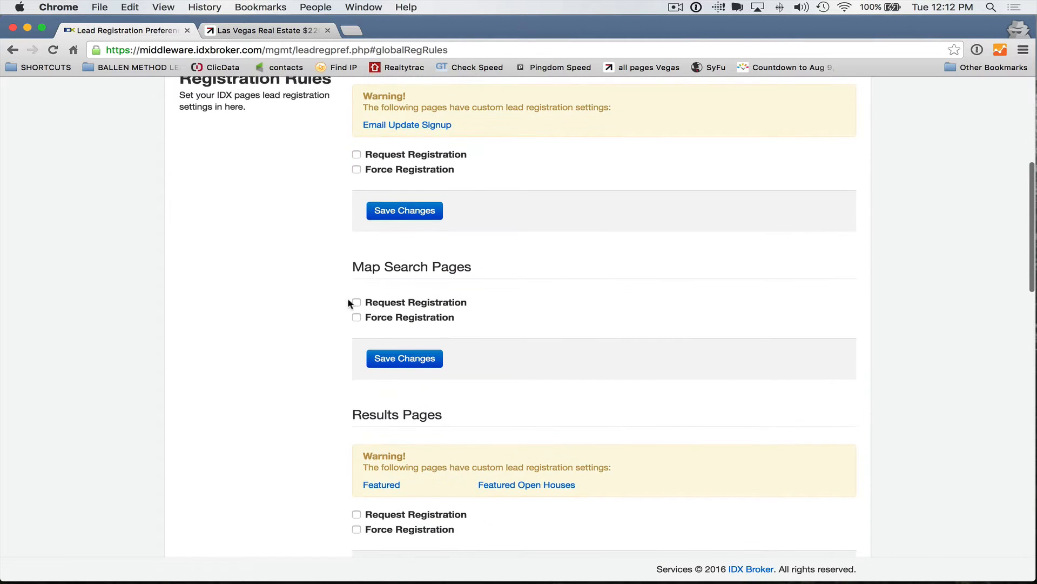
{"action": "scroll", "coordinate": [351, 303], "scroll_direction": "down", "scroll_amount": 8}
{"action": "left_click", "coordinate": [356, 300]}
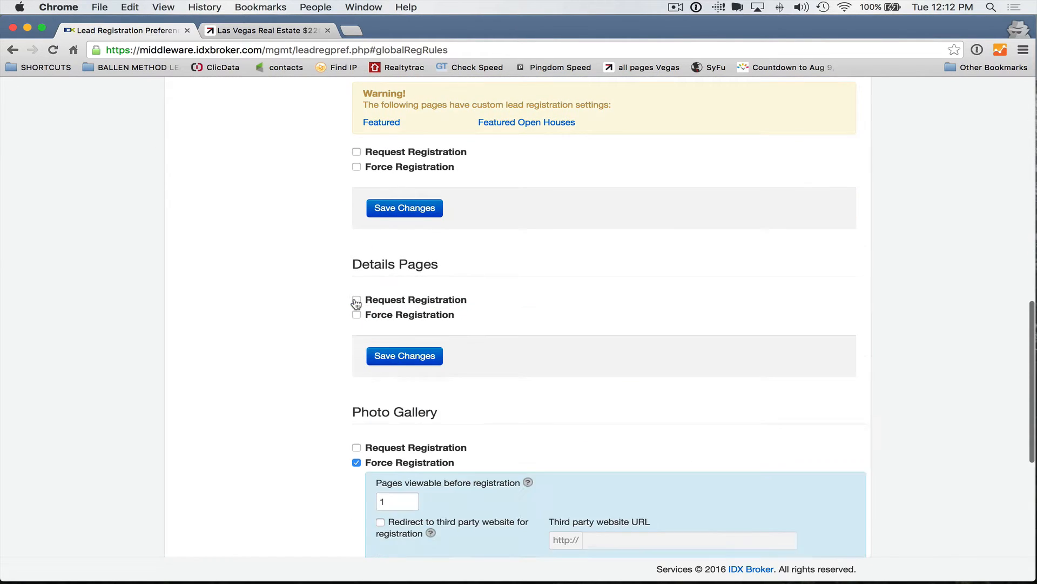
{"action": "scroll", "coordinate": [359, 292], "scroll_direction": "down", "scroll_amount": 5}
{"action": "left_click", "coordinate": [356, 246]}
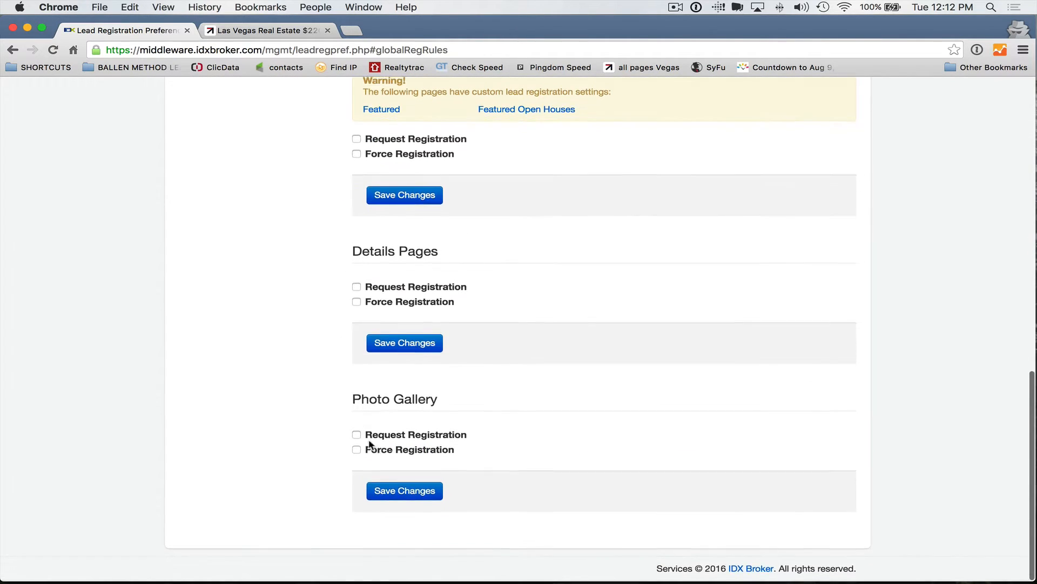
{"action": "scroll", "coordinate": [326, 429], "scroll_direction": "up", "scroll_amount": 15}
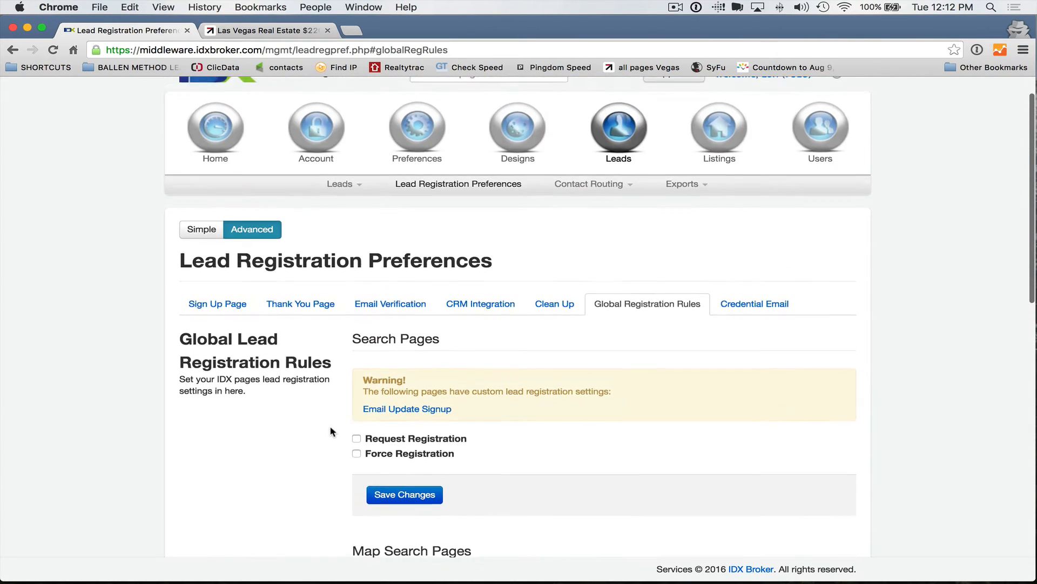
{"action": "scroll", "coordinate": [329, 430], "scroll_direction": "down", "scroll_amount": 15}
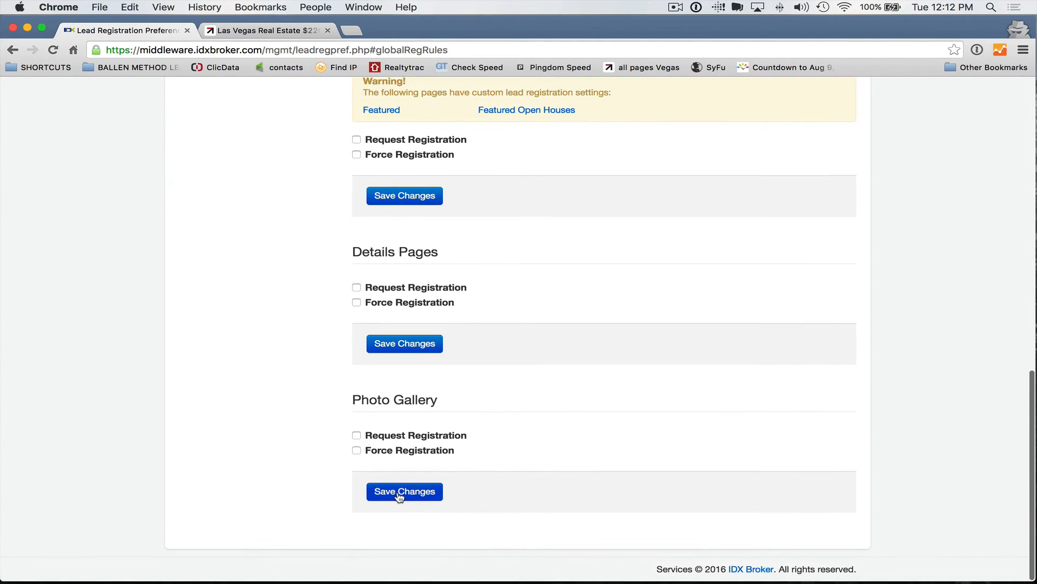
Step: Save the photo gallery, details, results, map search and search sections, confirming each global override
{"action": "left_click", "coordinate": [399, 496]}
{"action": "left_click", "coordinate": [690, 276]}
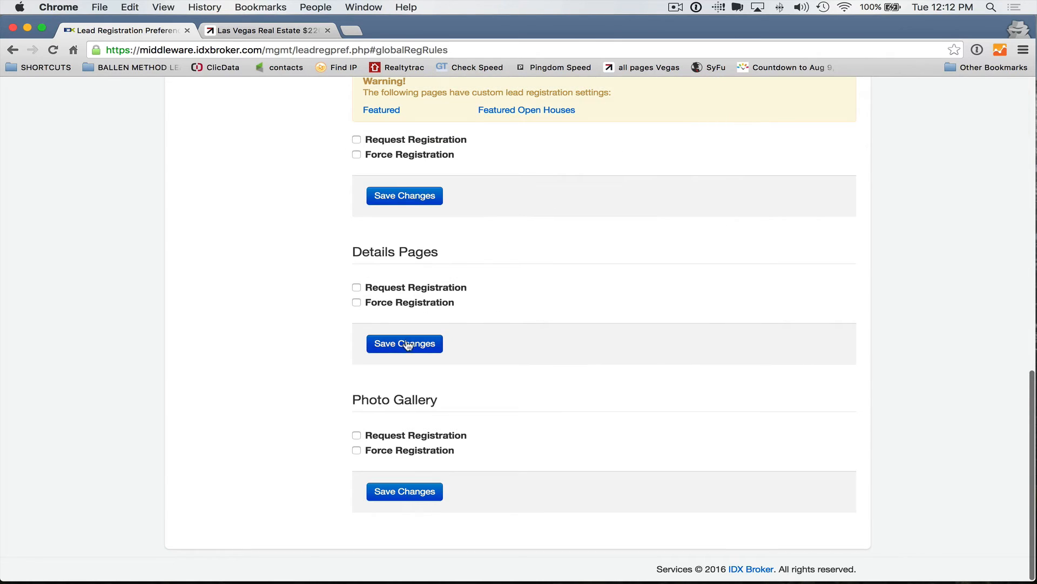
{"action": "left_click", "coordinate": [408, 346]}
{"action": "left_click", "coordinate": [694, 274]}
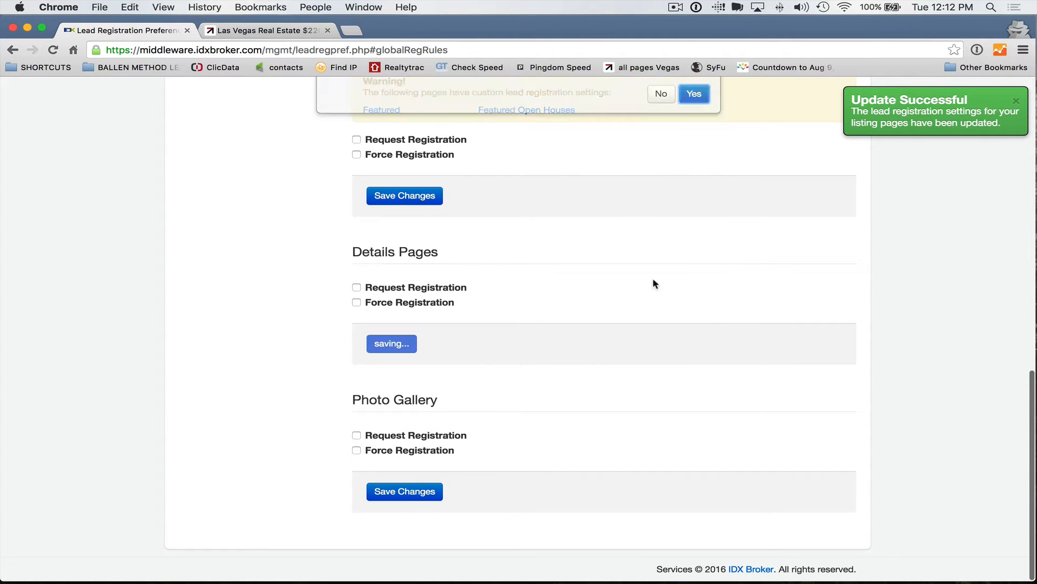
{"action": "left_click", "coordinate": [406, 195]}
{"action": "left_click", "coordinate": [692, 274]}
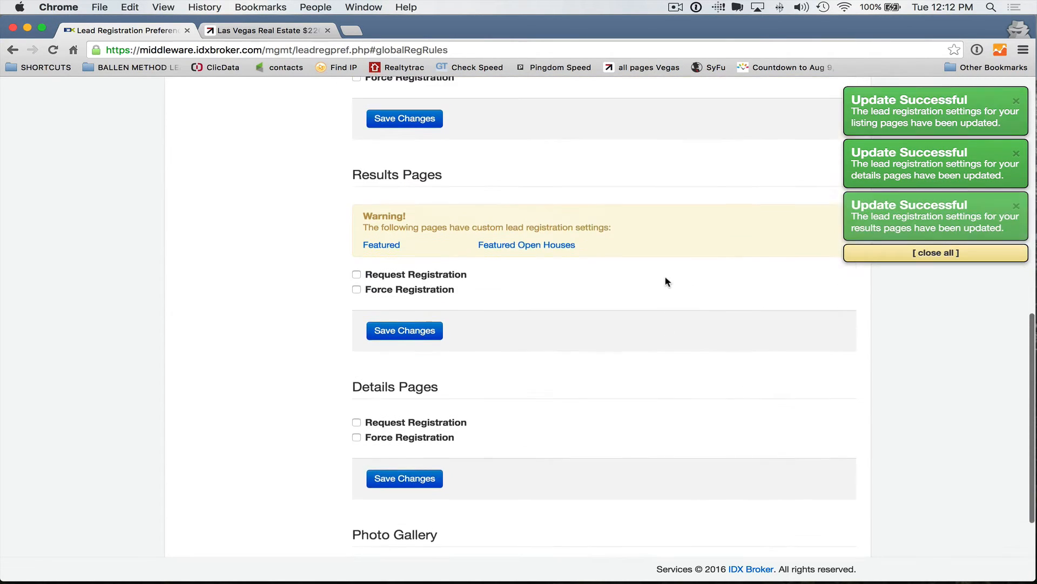
{"action": "scroll", "coordinate": [668, 281], "scroll_direction": "up", "scroll_amount": 3}
{"action": "left_click", "coordinate": [404, 273]}
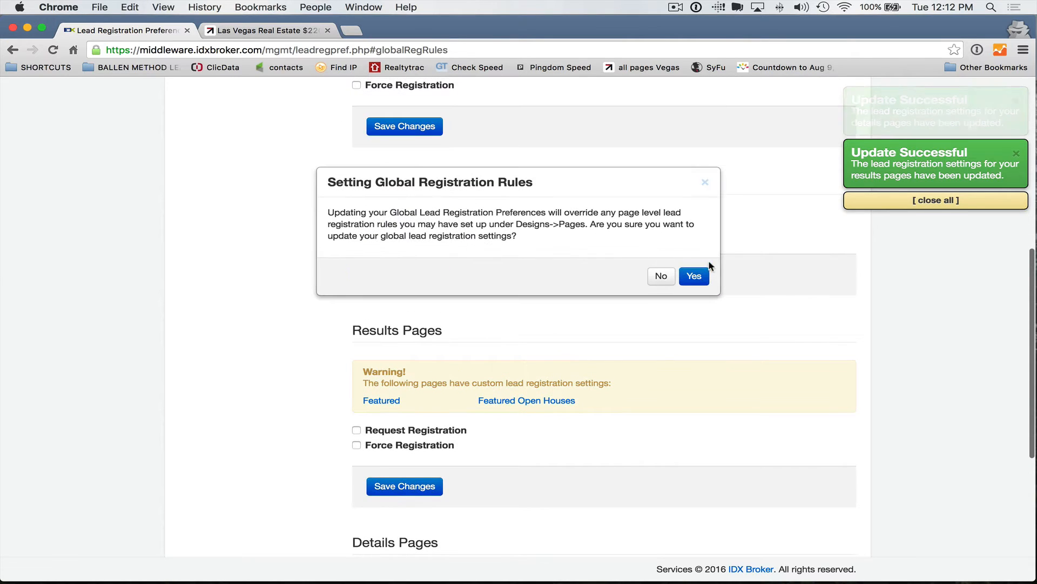
{"action": "left_click", "coordinate": [695, 275]}
{"action": "scroll", "coordinate": [514, 261], "scroll_direction": "up", "scroll_amount": 3}
{"action": "left_click", "coordinate": [426, 298]}
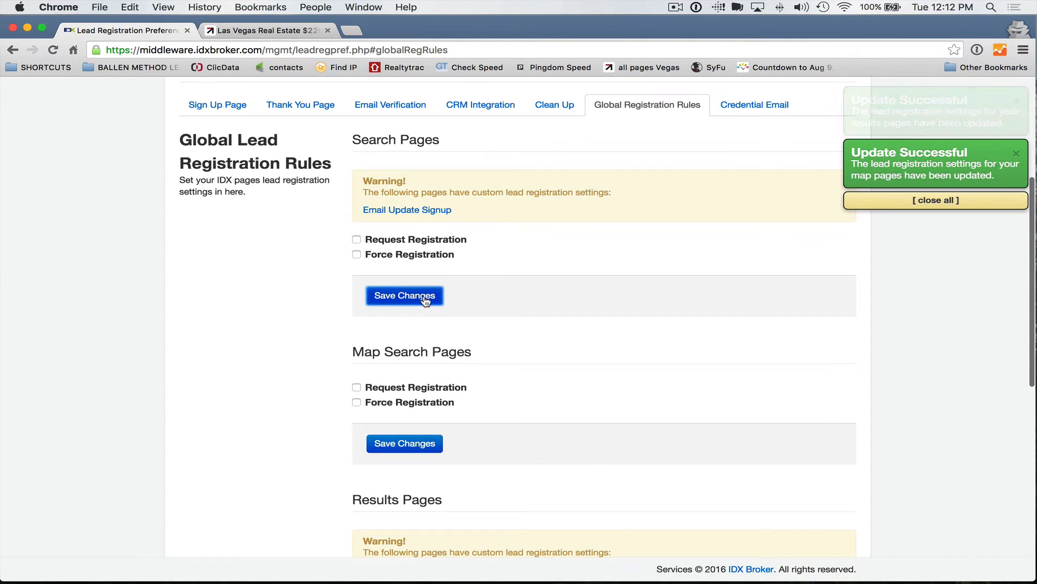
{"action": "left_click", "coordinate": [691, 273]}
Step: Reload the registration preferences page to verify the saved rules
{"action": "scroll", "coordinate": [340, 267], "scroll_direction": "up", "scroll_amount": 3}
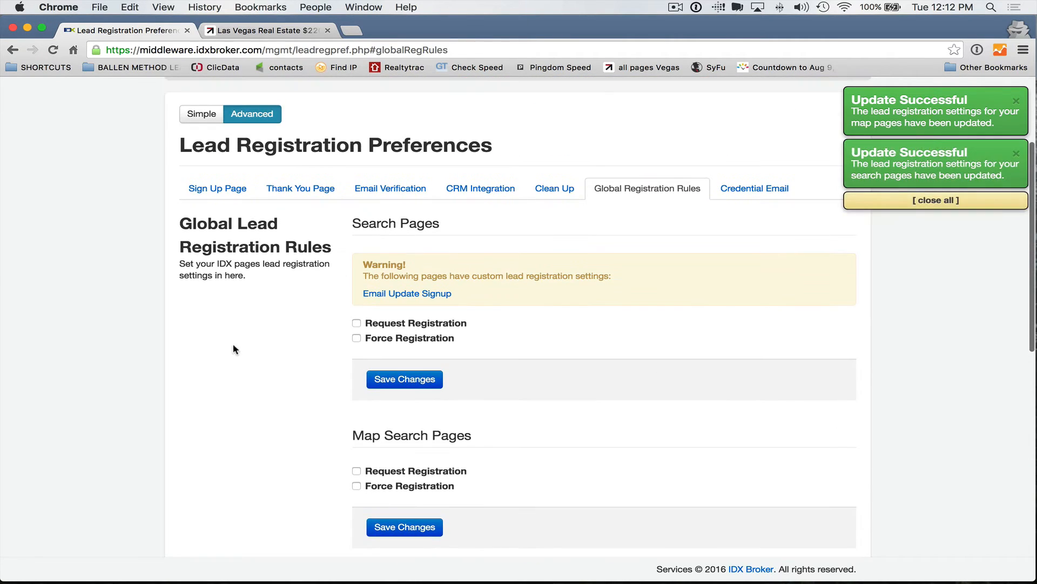
{"action": "right_click", "coordinate": [233, 346]}
{"action": "left_click", "coordinate": [289, 374]}
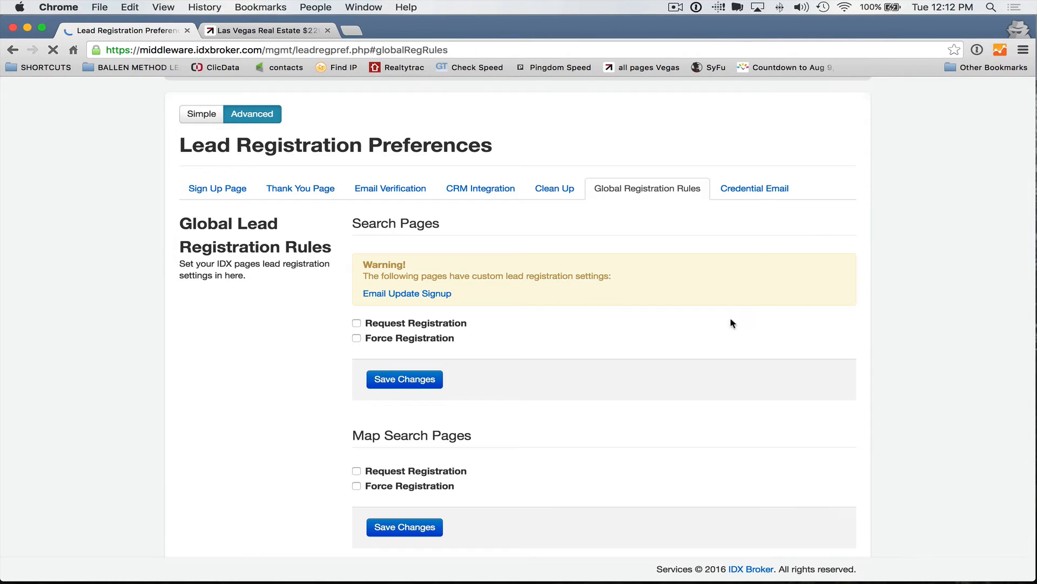
{"action": "scroll", "coordinate": [768, 322], "scroll_direction": "down", "scroll_amount": 9}
{"action": "scroll", "coordinate": [765, 324], "scroll_direction": "up", "scroll_amount": 12}
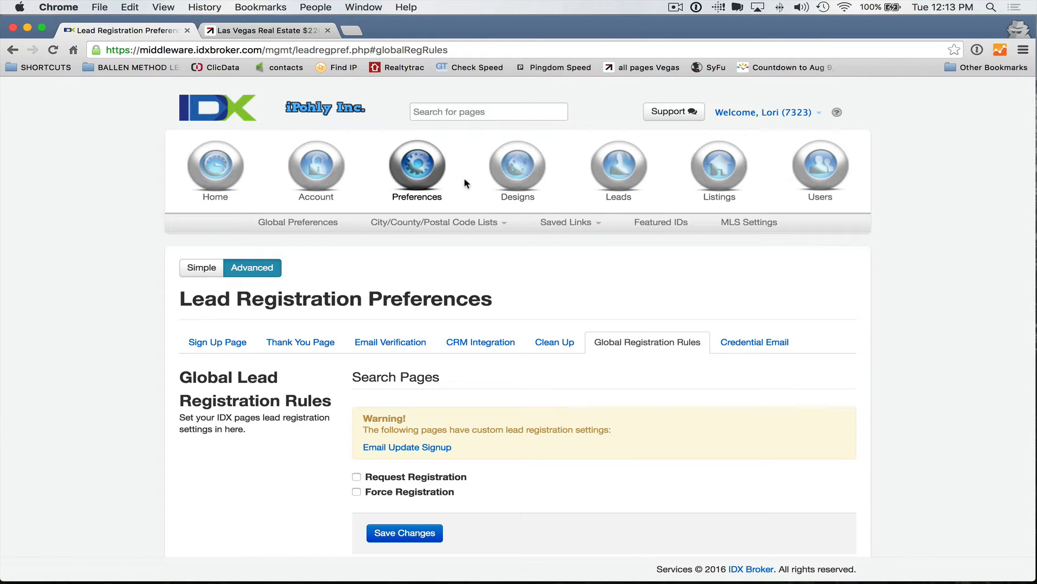
Step: From the Pages list's Listing Pages, open the Photo Gallery page preferences (idx/photogallery/a015/)
{"action": "mouse_move", "coordinate": [518, 173]}
{"action": "left_click", "coordinate": [350, 226]}
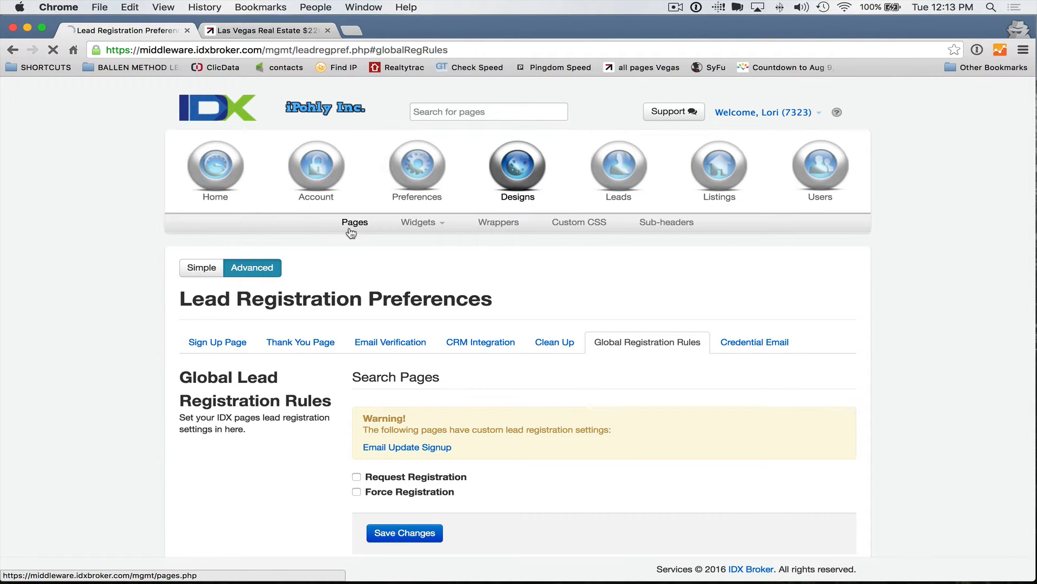
{"action": "scroll", "coordinate": [303, 313], "scroll_direction": "down", "scroll_amount": 2}
{"action": "scroll", "coordinate": [303, 312], "scroll_direction": "down", "scroll_amount": 1}
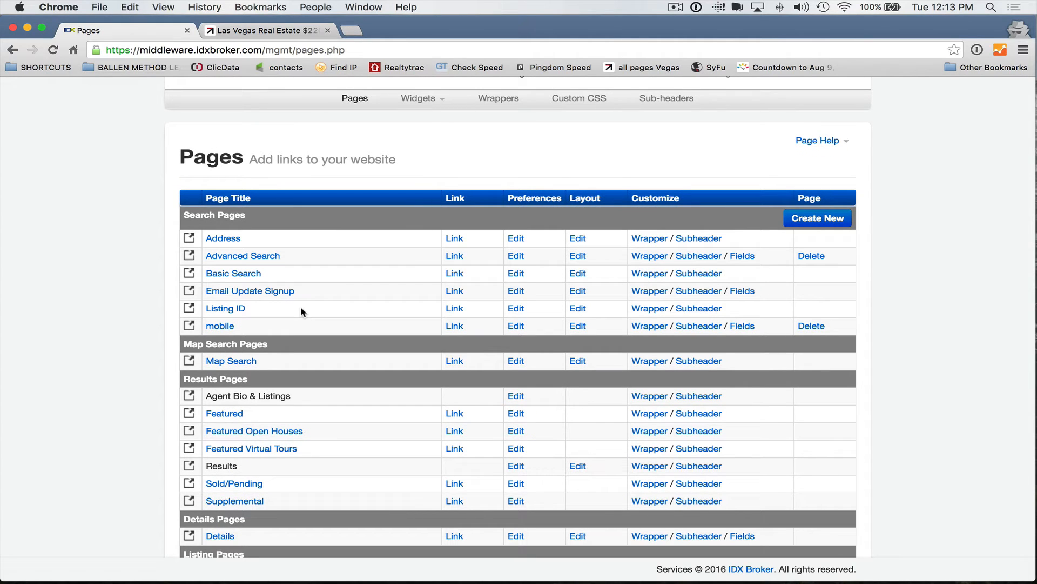
{"action": "scroll", "coordinate": [302, 311], "scroll_direction": "down", "scroll_amount": 5}
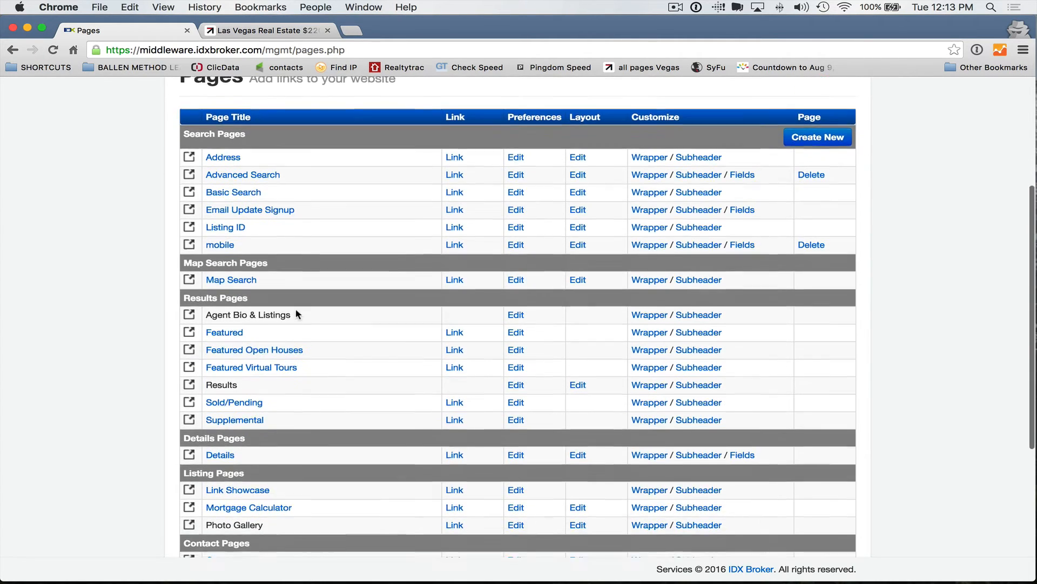
{"action": "scroll", "coordinate": [296, 313], "scroll_direction": "down", "scroll_amount": 3}
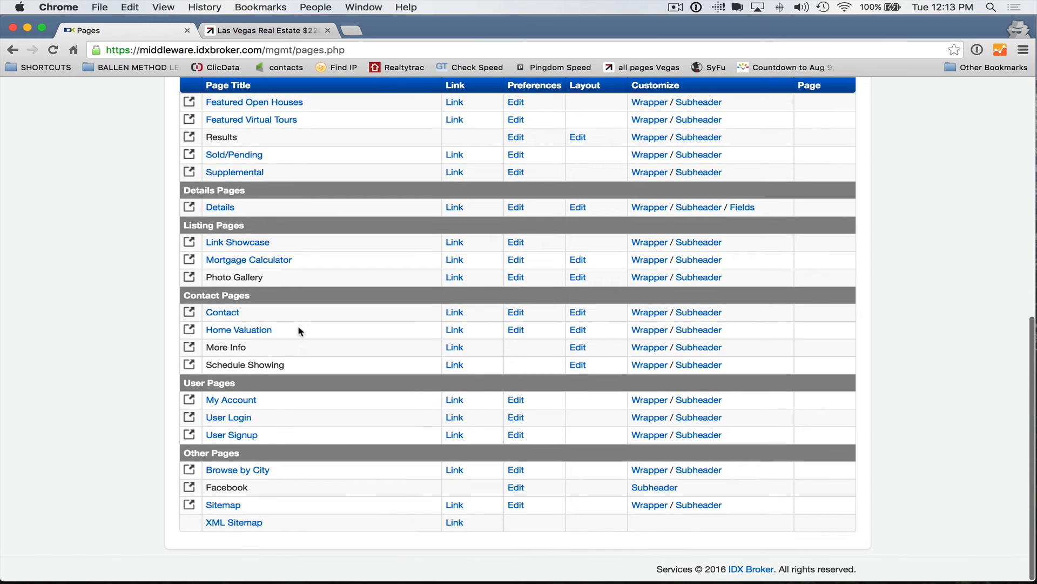
{"action": "scroll", "coordinate": [293, 327], "scroll_direction": "up", "scroll_amount": 3}
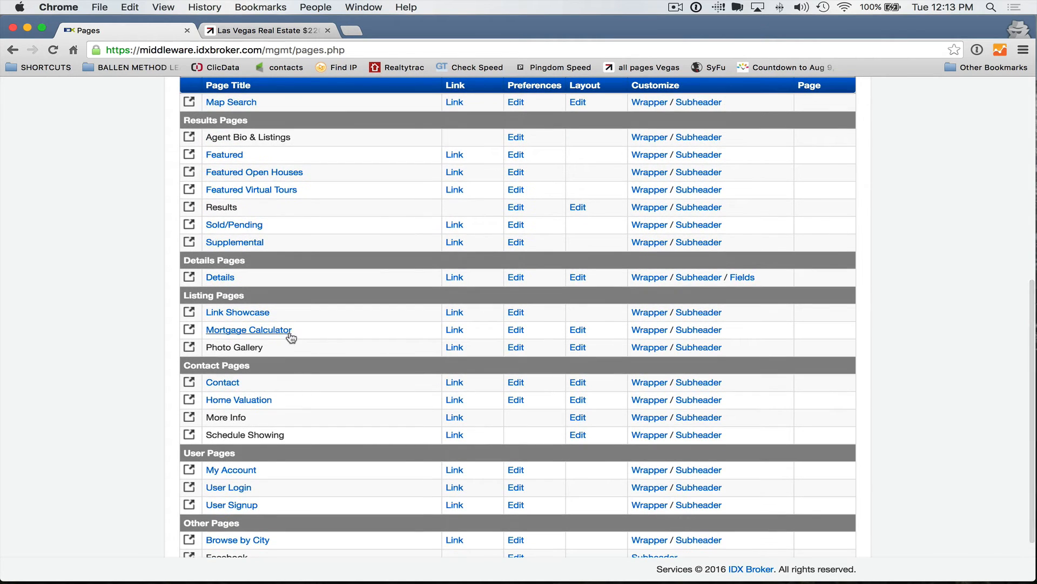
{"action": "scroll", "coordinate": [292, 335], "scroll_direction": "down", "scroll_amount": 2}
{"action": "scroll", "coordinate": [290, 338], "scroll_direction": "up", "scroll_amount": 4}
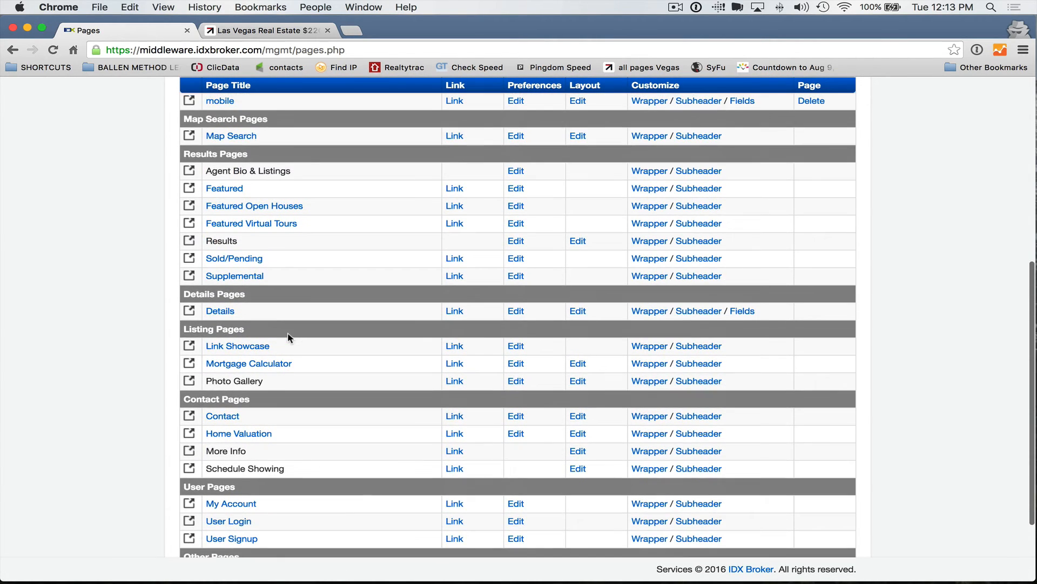
{"action": "scroll", "coordinate": [288, 335], "scroll_direction": "up", "scroll_amount": 5}
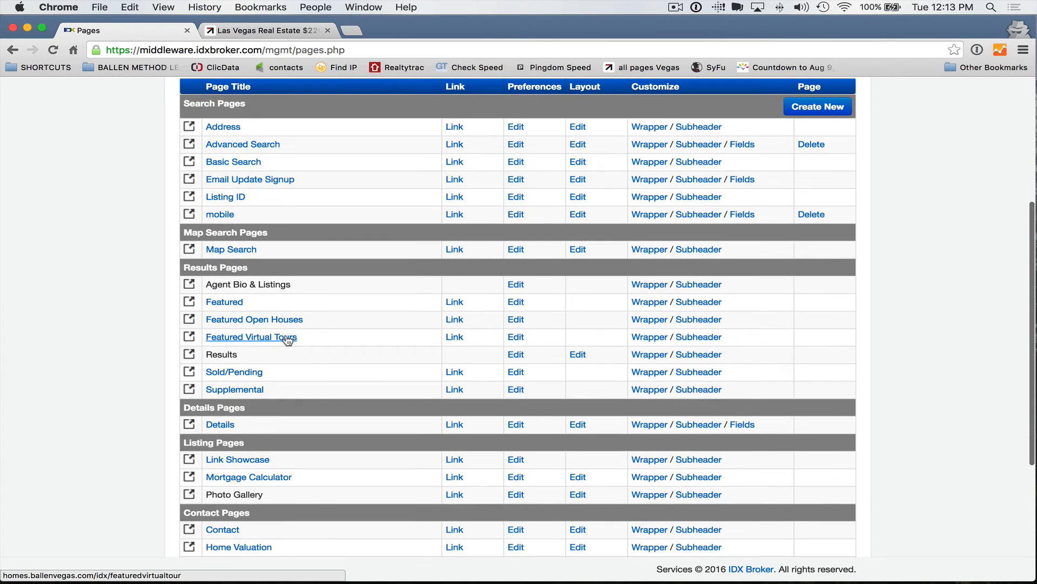
{"action": "scroll", "coordinate": [427, 311], "scroll_direction": "down", "scroll_amount": 4}
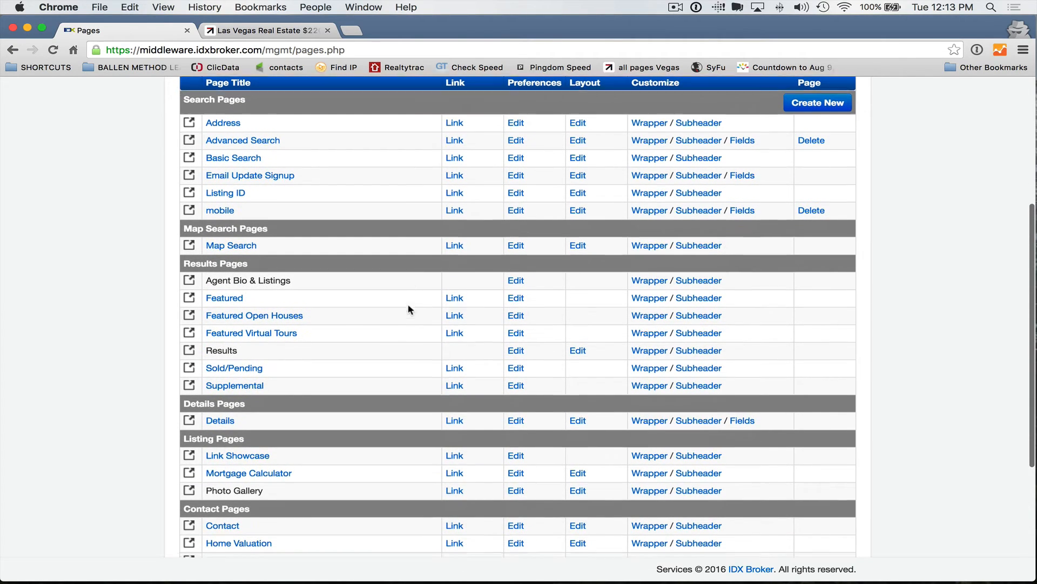
{"action": "scroll", "coordinate": [409, 309], "scroll_direction": "down", "scroll_amount": 2}
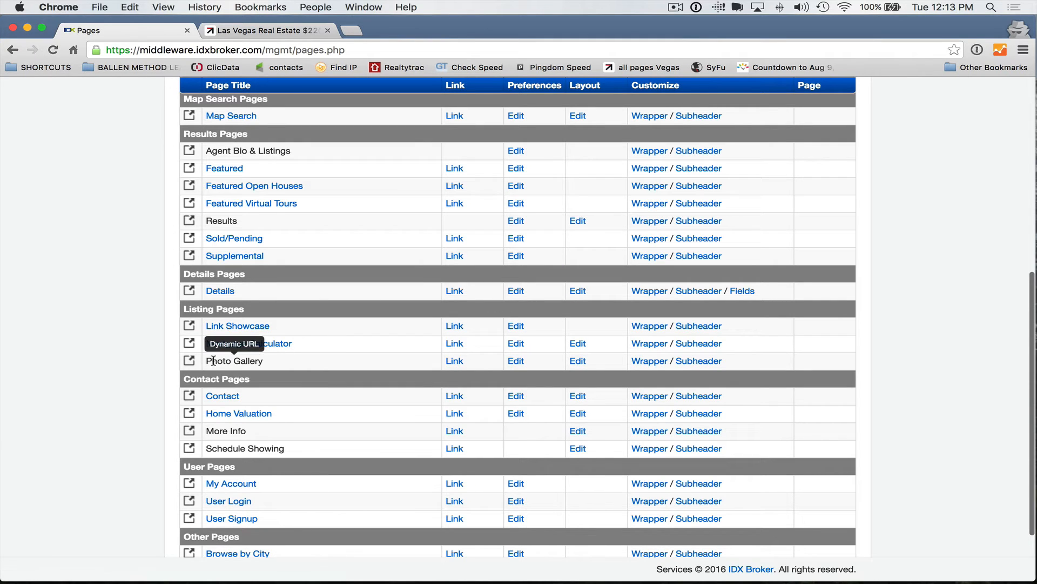
{"action": "scroll", "coordinate": [282, 369], "scroll_direction": "up", "scroll_amount": 5}
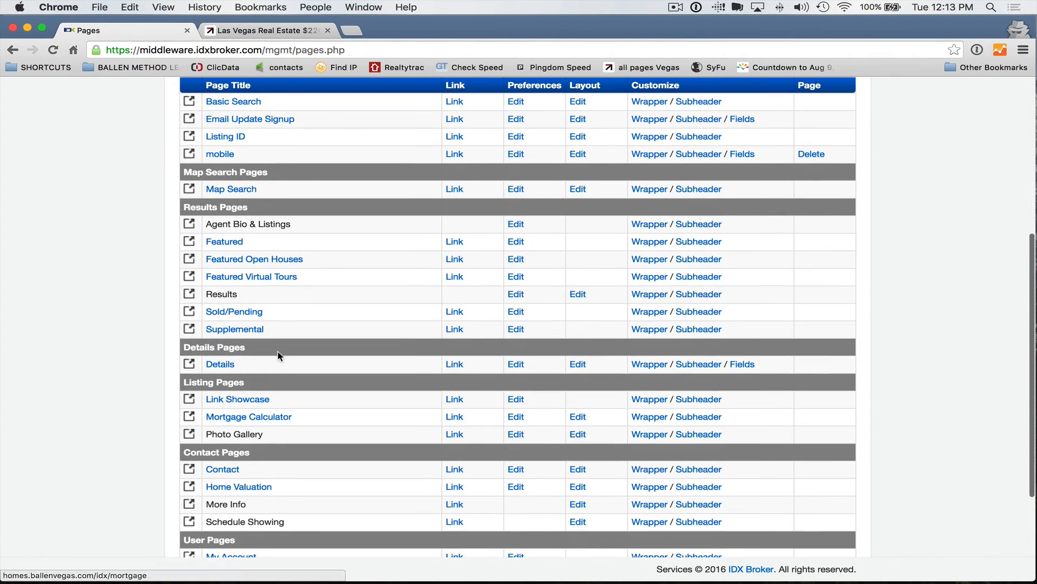
{"action": "scroll", "coordinate": [280, 359], "scroll_direction": "down", "scroll_amount": 2}
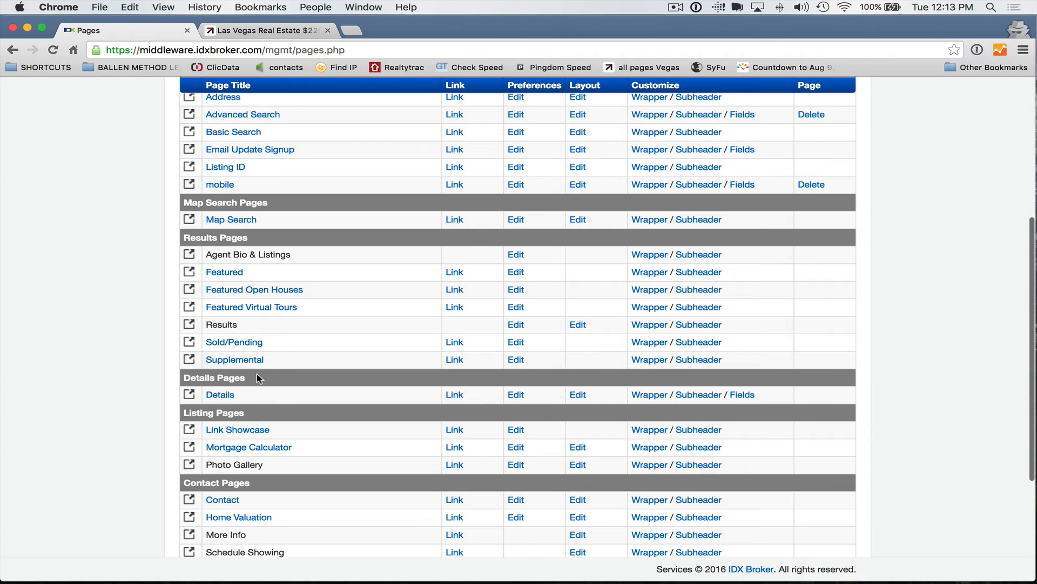
{"action": "left_click", "coordinate": [515, 460]}
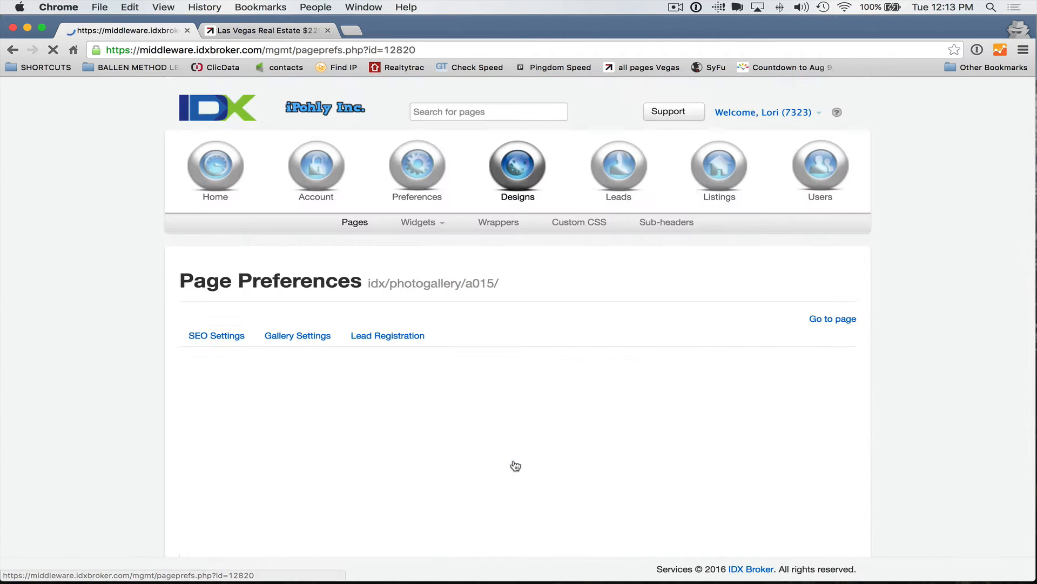
Step: Force registration on the Photo Gallery page after 1 viewable page
{"action": "left_click", "coordinate": [361, 335]}
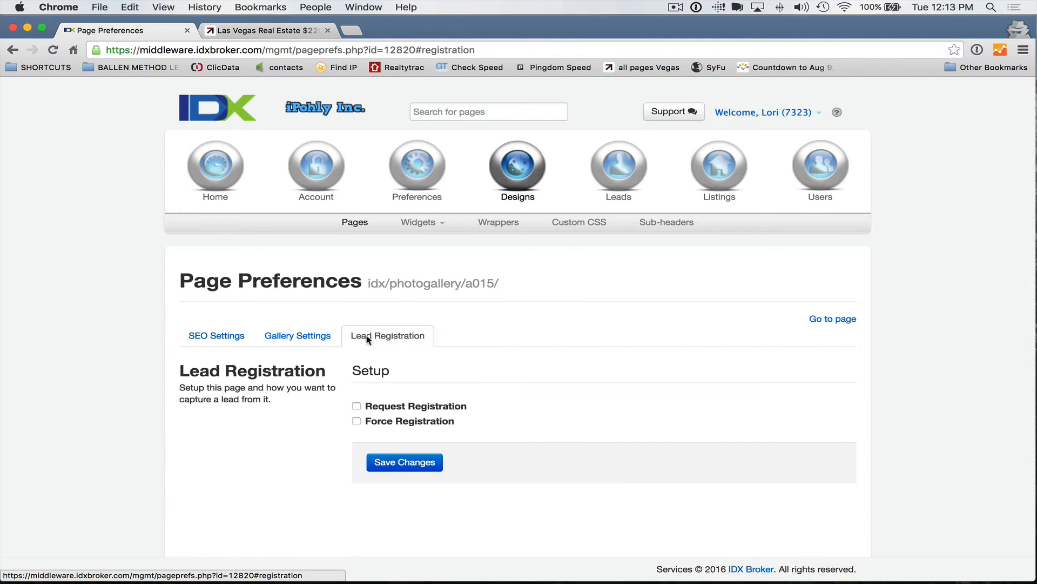
{"action": "scroll", "coordinate": [349, 359], "scroll_direction": "down", "scroll_amount": 1}
{"action": "left_click", "coordinate": [356, 404]}
{"action": "scroll", "coordinate": [290, 423], "scroll_direction": "down", "scroll_amount": 5}
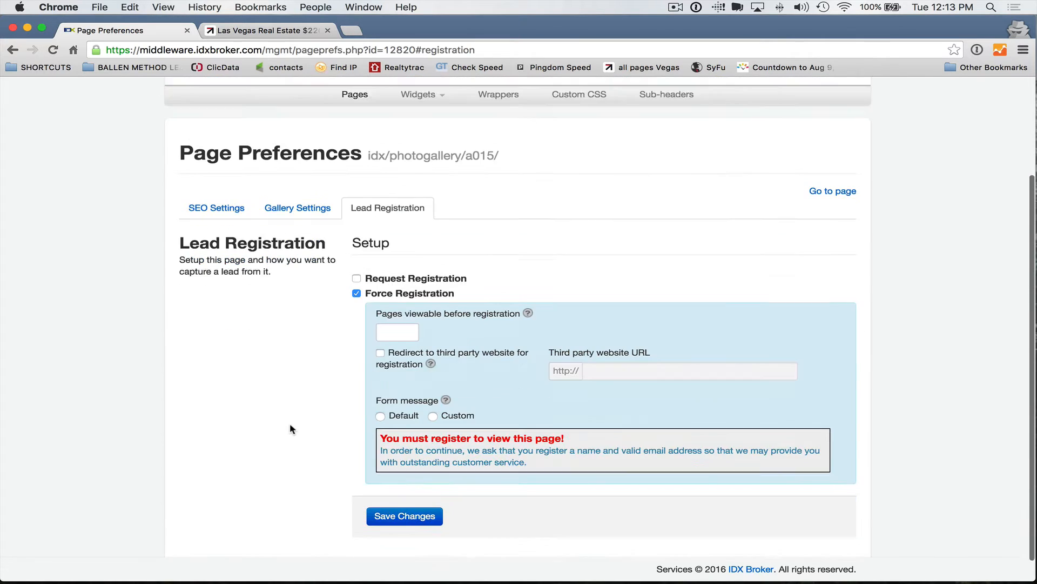
{"action": "left_click", "coordinate": [381, 312]}
{"action": "type", "text": "1"}
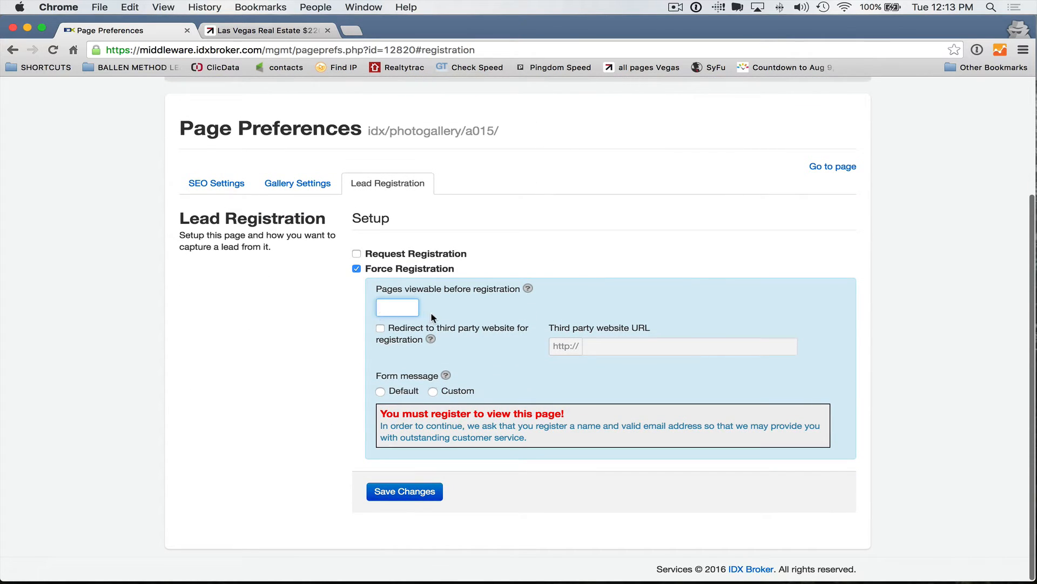
Step: Write a custom registration message starting 'You are almost there! See all photos, tours, details…'
{"action": "left_click", "coordinate": [433, 391]}
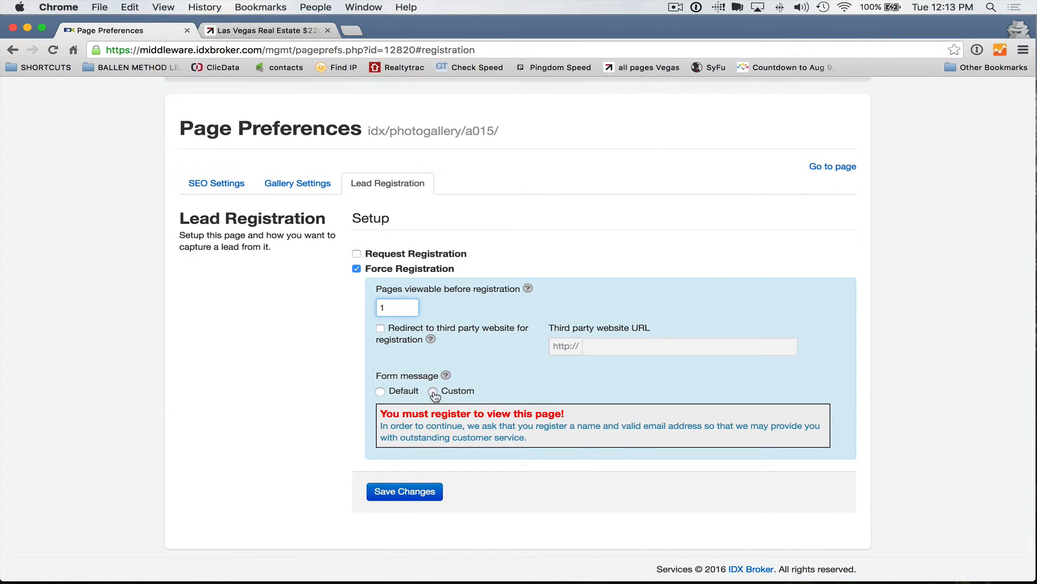
{"action": "type", "text": "Y"}
{"action": "scroll", "coordinate": [487, 480], "scroll_direction": "down", "scroll_amount": 2}
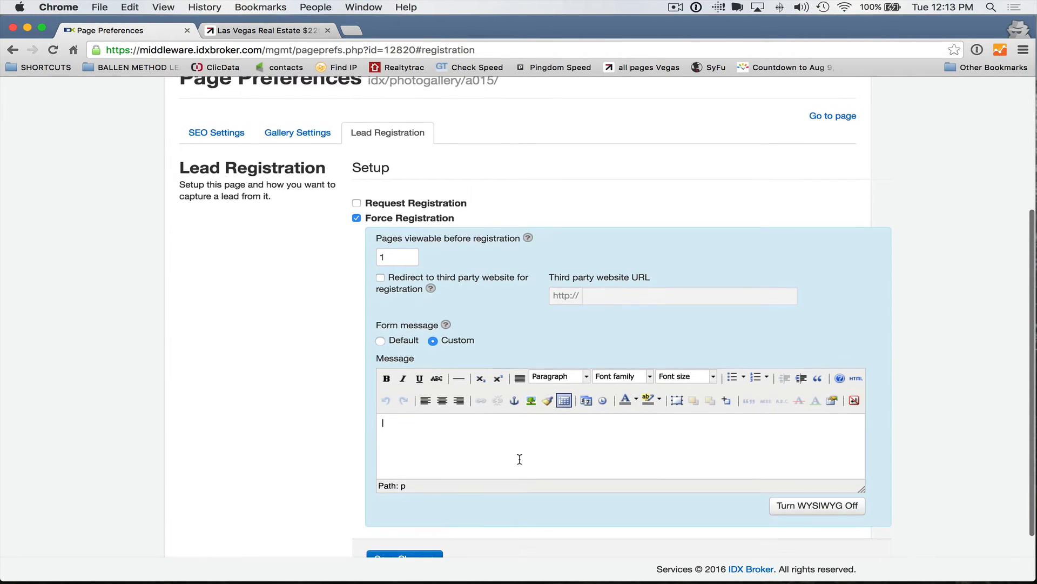
{"action": "type", "text": "ou are "}
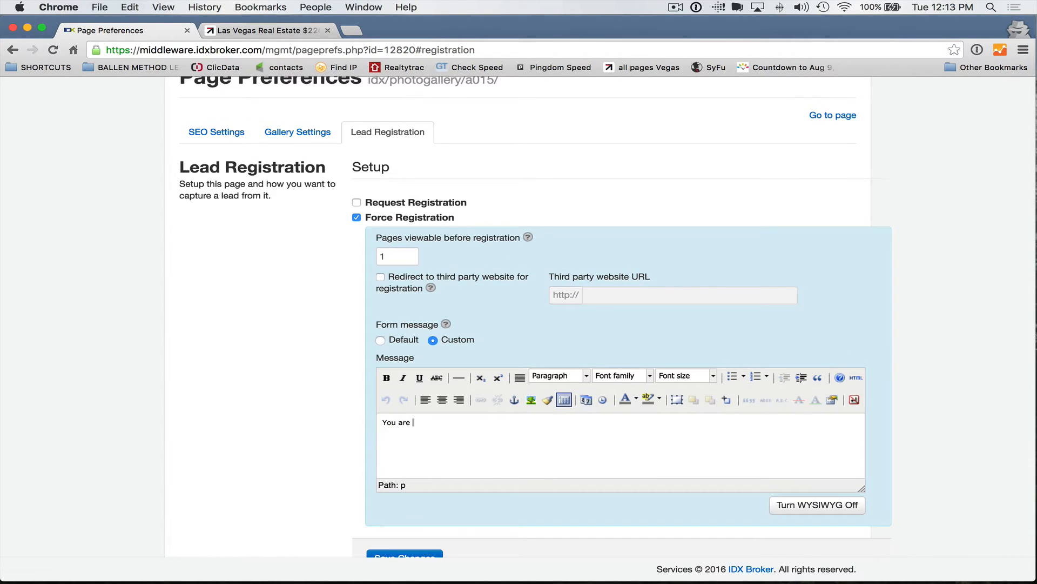
{"action": "type", "text": "almost there! See all photos, tours, details and more. Save your favorite properties and"}
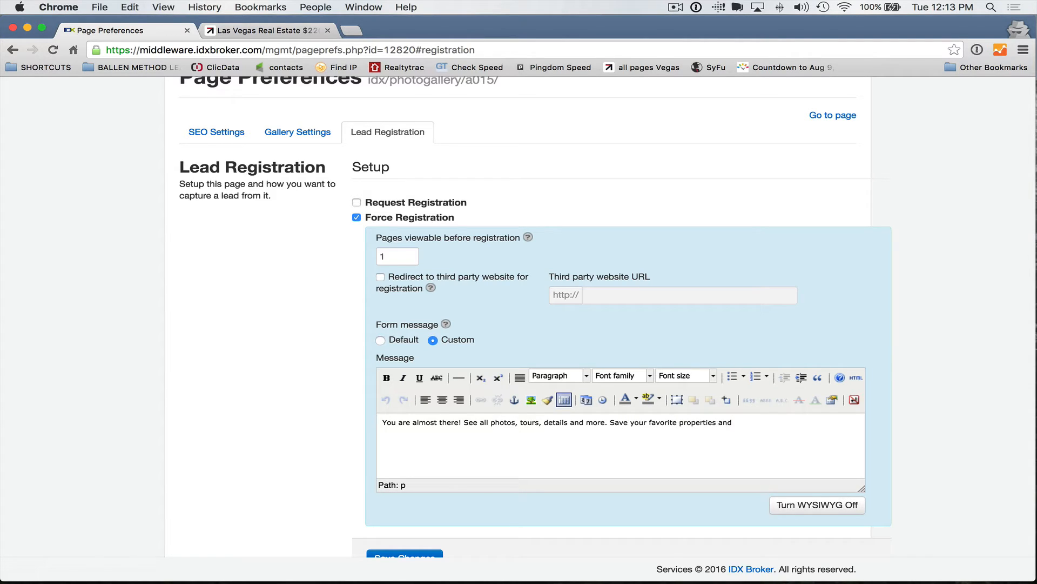
{"action": "type", "text": "even set up an alert when one hits the mar"}
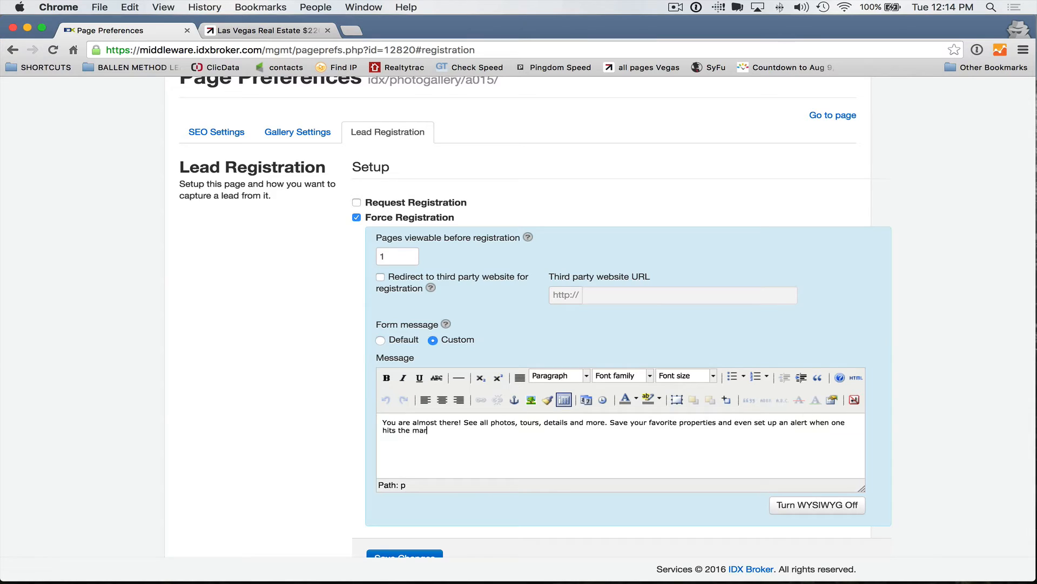
{"action": "type", "text": "ket that fits you r"}
{"action": "key", "text": "BackSpace"}
{"action": "key", "text": "BackSpace"}
{"action": "key", "text": "BackSpace"}
{"action": "key", "text": "BackSpace"}
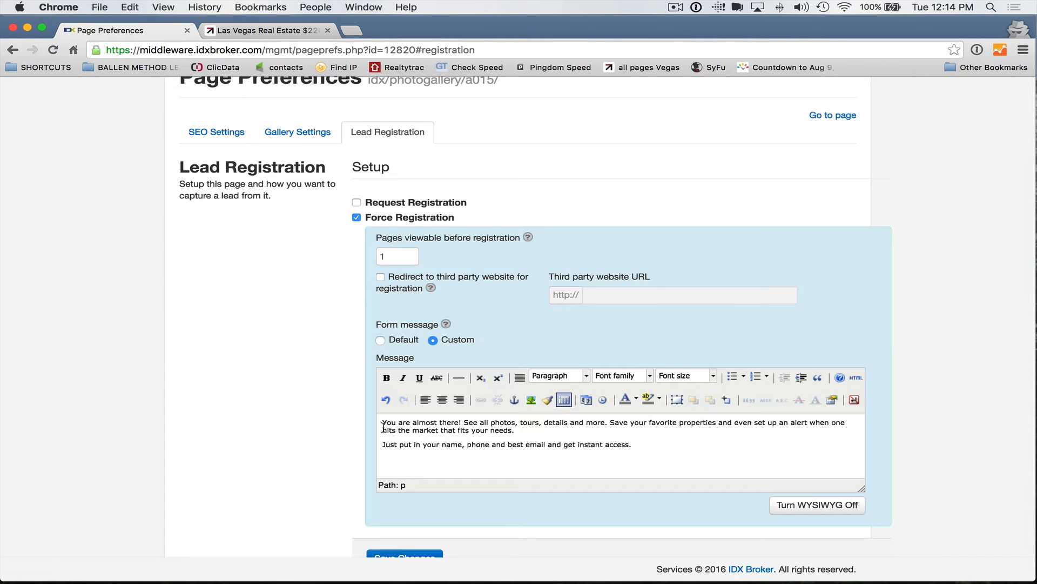
Step: Move 'See all photos' to its own paragraph and set the whole message to size 6 (24pt)
{"action": "left_click", "coordinate": [464, 422]}
{"action": "key", "text": "Return"}
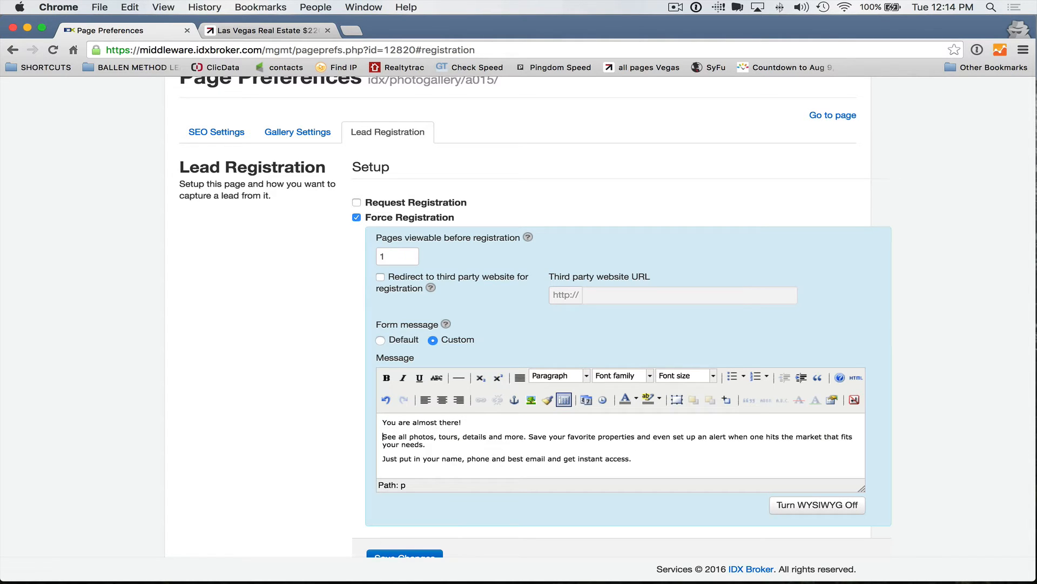
{"action": "key", "text": "super+a"}
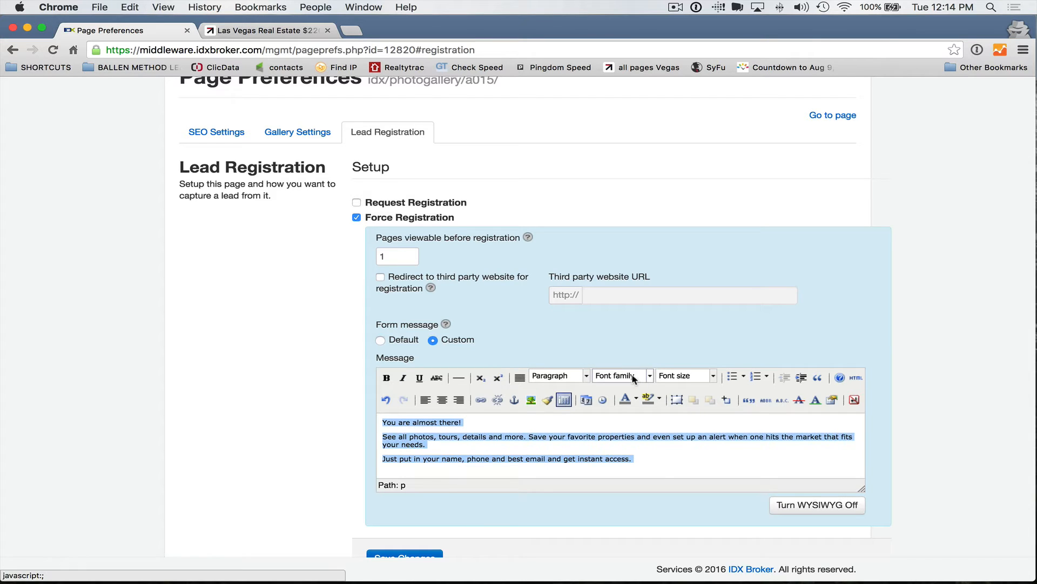
{"action": "left_click", "coordinate": [683, 376]}
{"action": "scroll", "coordinate": [691, 468], "scroll_direction": "down", "scroll_amount": 2}
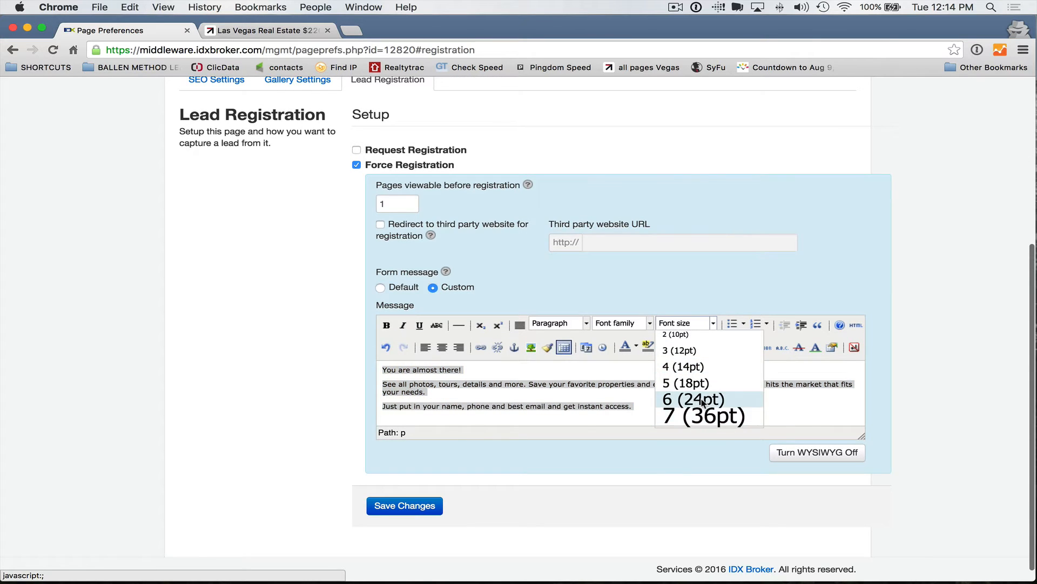
{"action": "left_click", "coordinate": [696, 396]}
Step: Make the line 'You are almost there!' green and italic
{"action": "left_click_drag", "start_coordinate": [586, 376], "coordinate": [376, 363]}
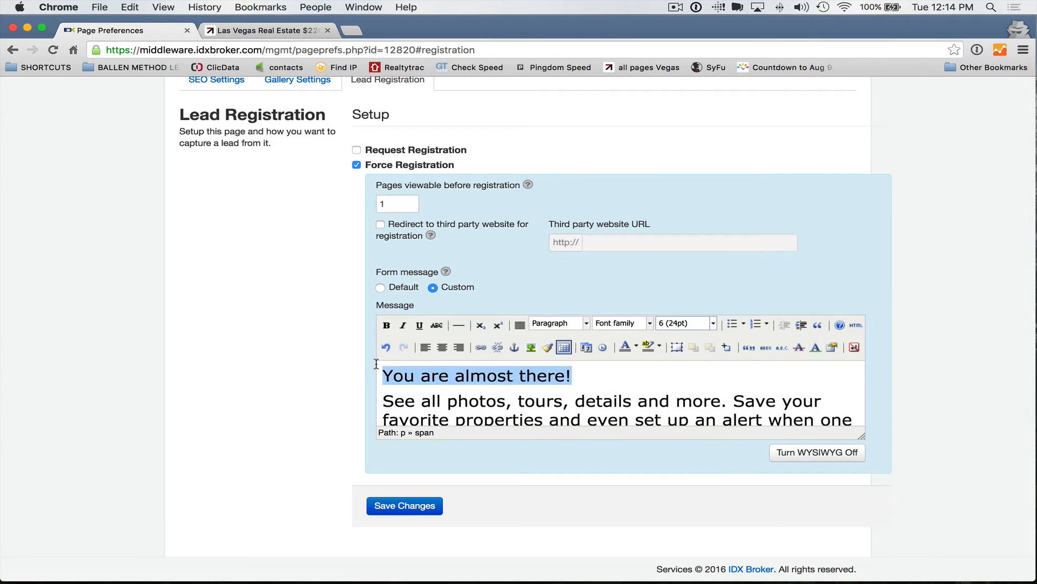
{"action": "left_click", "coordinate": [636, 349]}
{"action": "left_click", "coordinate": [655, 368]}
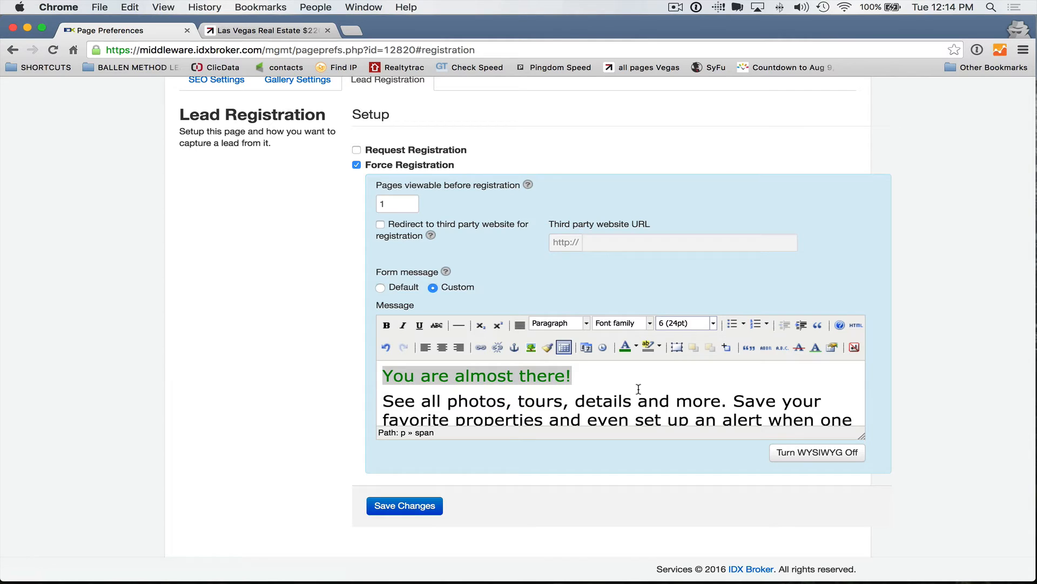
{"action": "left_click", "coordinate": [403, 325]}
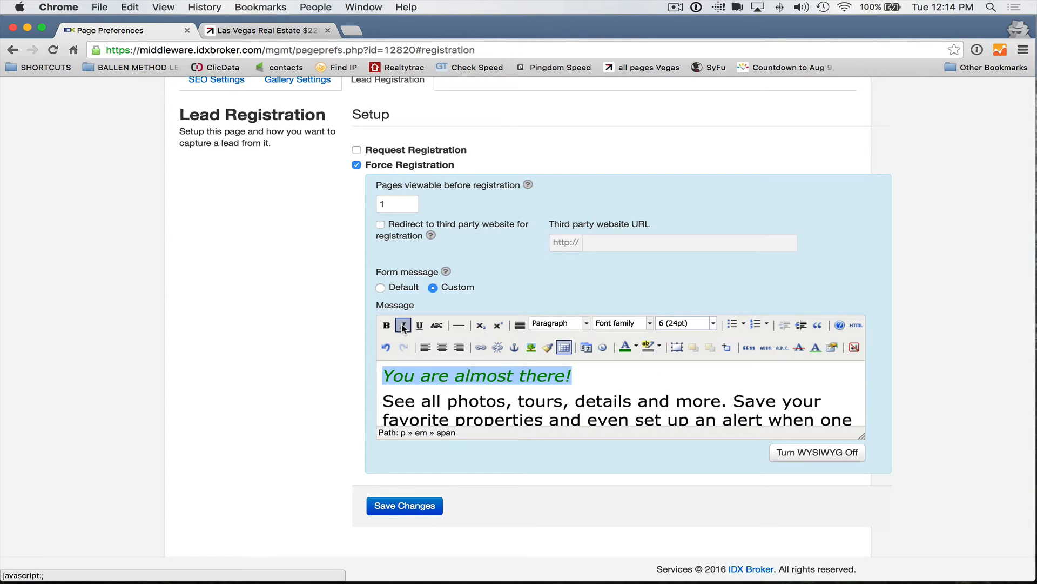
{"action": "left_click", "coordinate": [594, 388]}
Step: Save the Photo Gallery lead registration settings
{"action": "scroll", "coordinate": [433, 395], "scroll_direction": "down", "scroll_amount": 4}
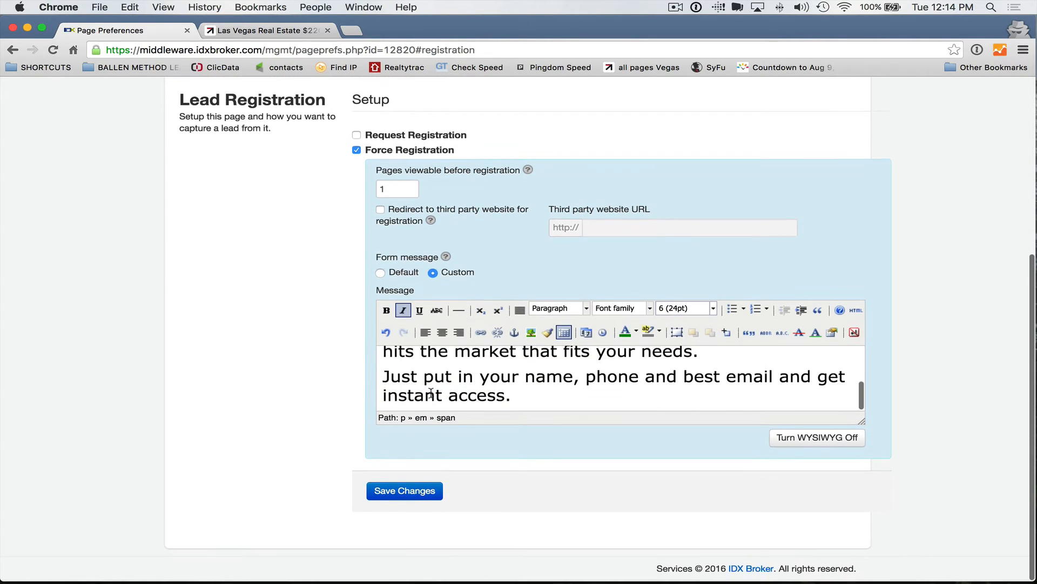
{"action": "scroll", "coordinate": [432, 395], "scroll_direction": "up", "scroll_amount": 2}
{"action": "scroll", "coordinate": [433, 395], "scroll_direction": "up", "scroll_amount": 4}
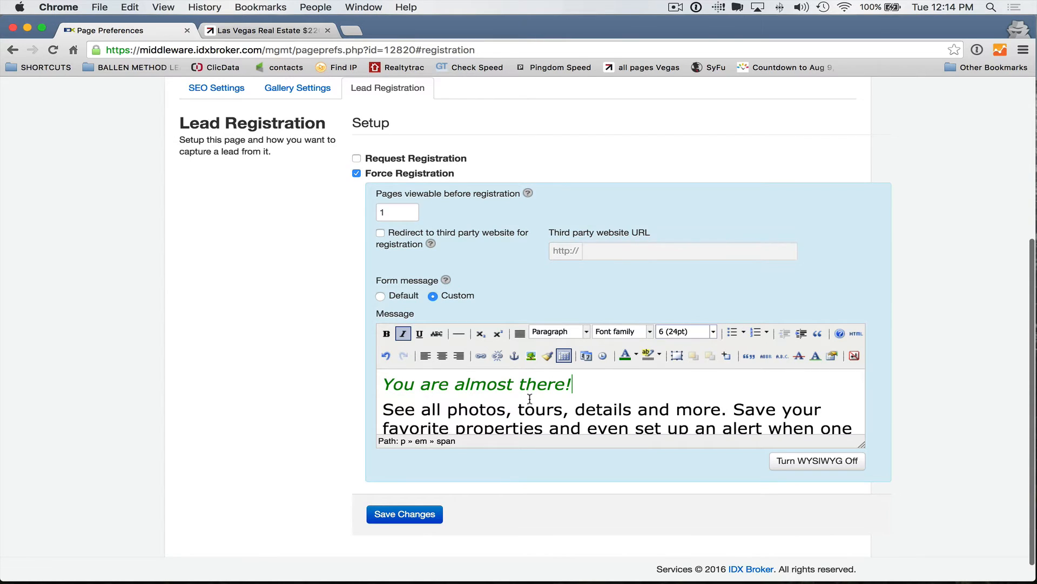
{"action": "scroll", "coordinate": [527, 400], "scroll_direction": "down", "scroll_amount": 4}
{"action": "scroll", "coordinate": [526, 400], "scroll_direction": "down", "scroll_amount": 2}
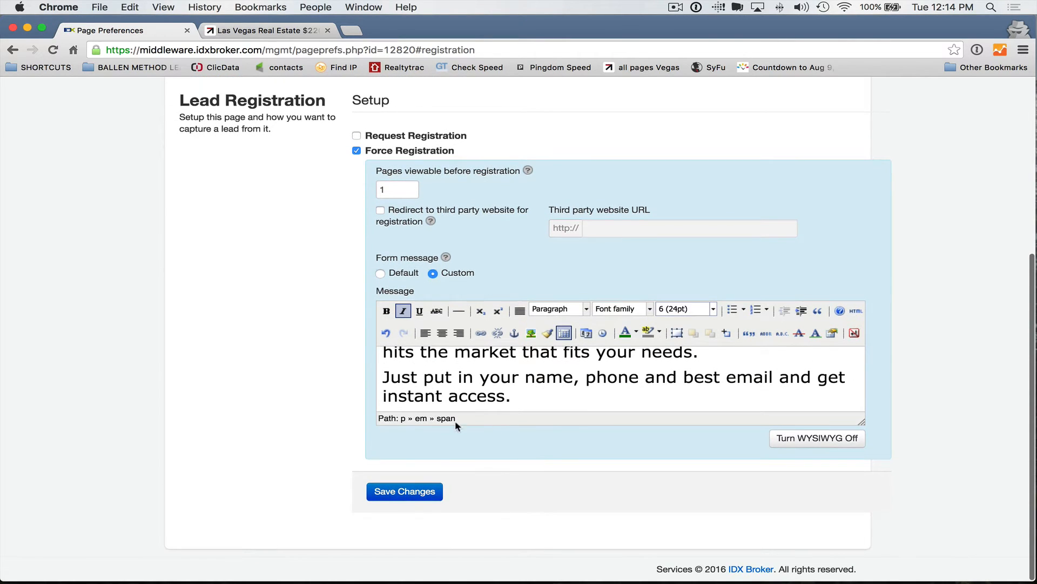
{"action": "left_click", "coordinate": [410, 491]}
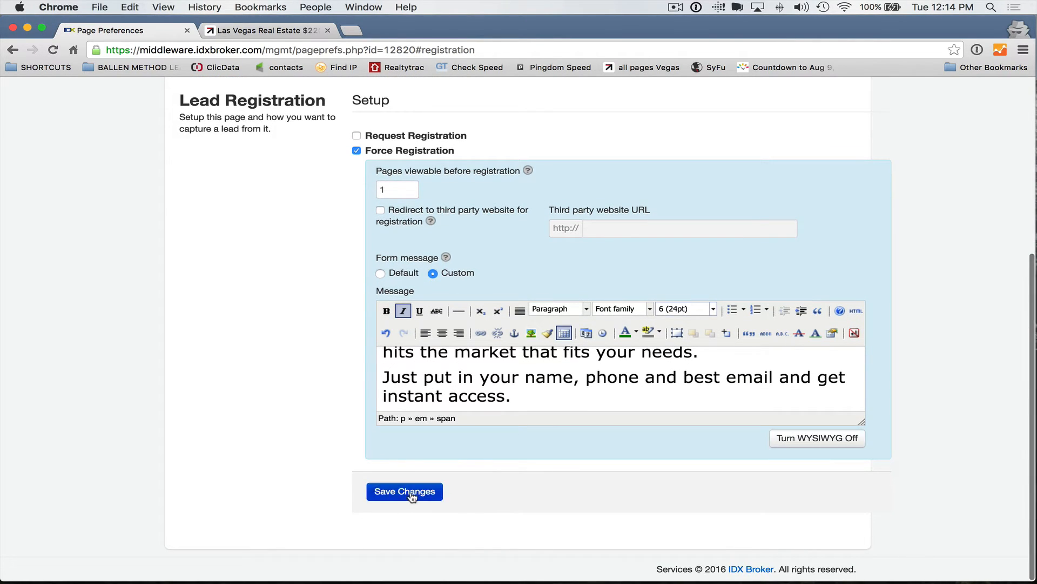
Step: Return to the top of the Photo Gallery preferences and go to the dashboard's Preferences section
{"action": "scroll", "coordinate": [540, 389], "scroll_direction": "up", "scroll_amount": 10}
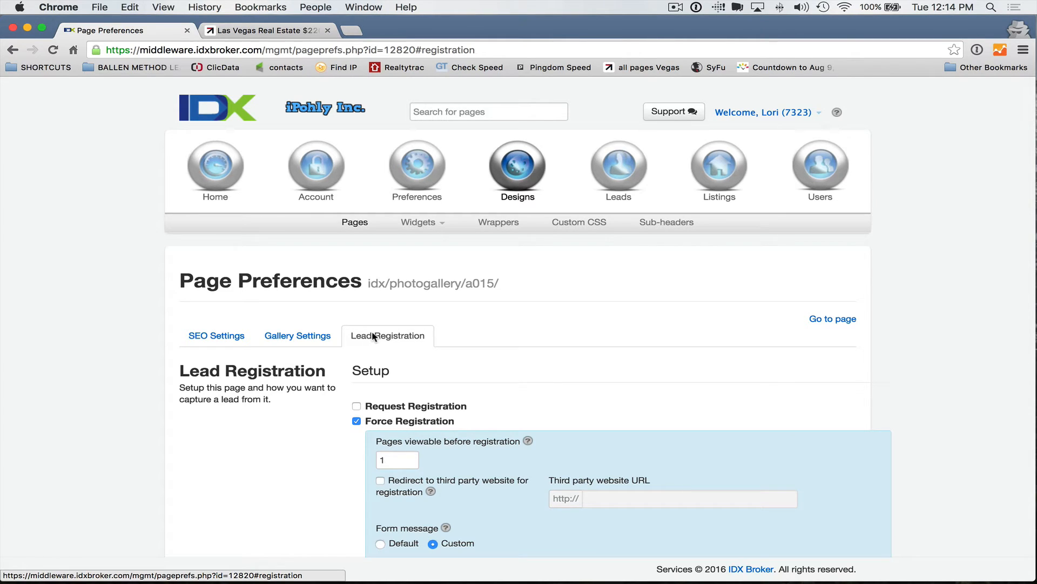
{"action": "scroll", "coordinate": [468, 355], "scroll_direction": "down", "scroll_amount": 5}
{"action": "scroll", "coordinate": [467, 356], "scroll_direction": "up", "scroll_amount": 3}
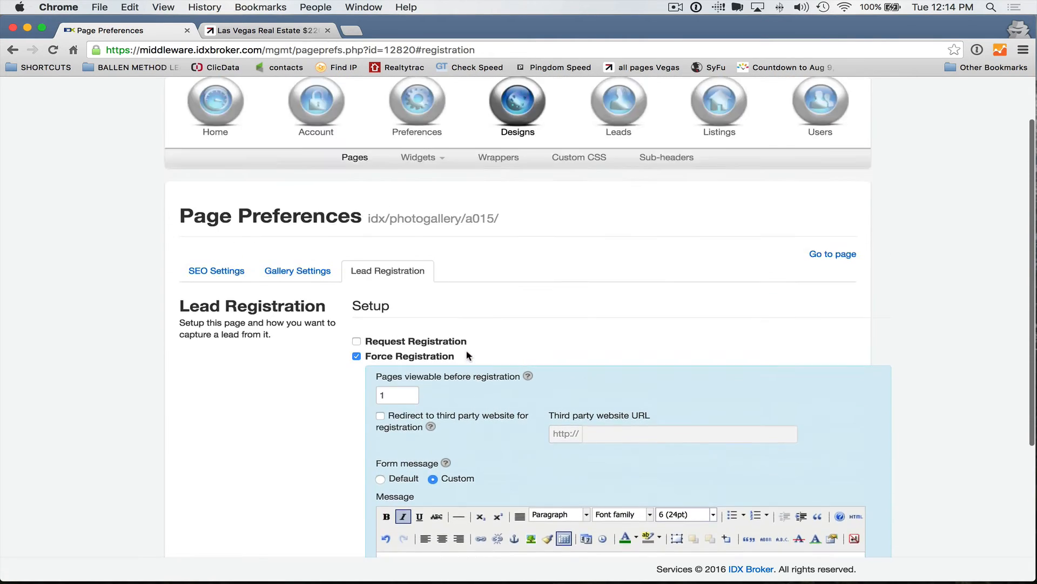
{"action": "scroll", "coordinate": [468, 356], "scroll_direction": "up", "scroll_amount": 3}
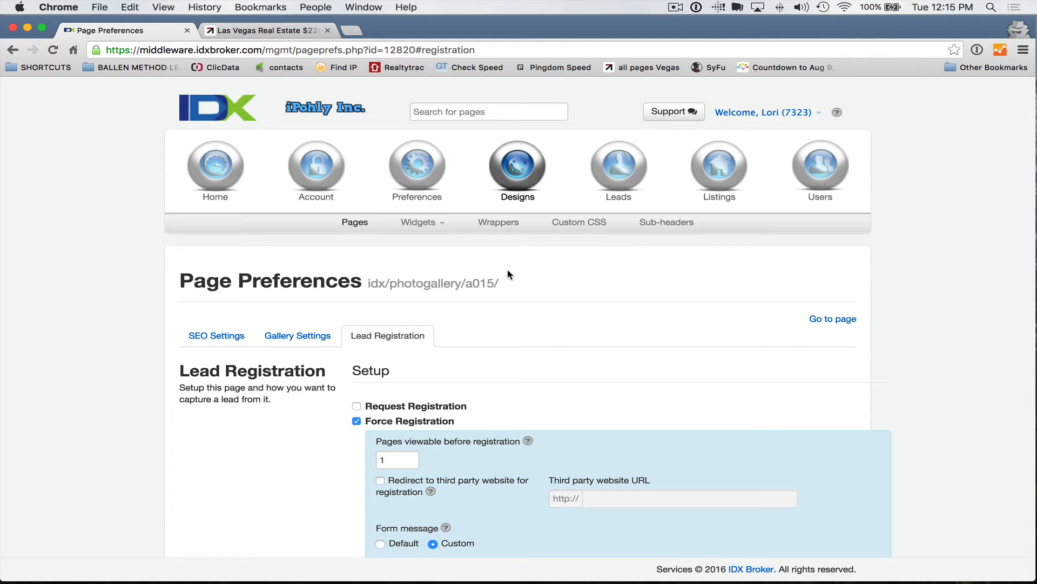
{"action": "scroll", "coordinate": [387, 122], "scroll_direction": "up", "scroll_amount": 1}
{"action": "left_click", "coordinate": [413, 177]}
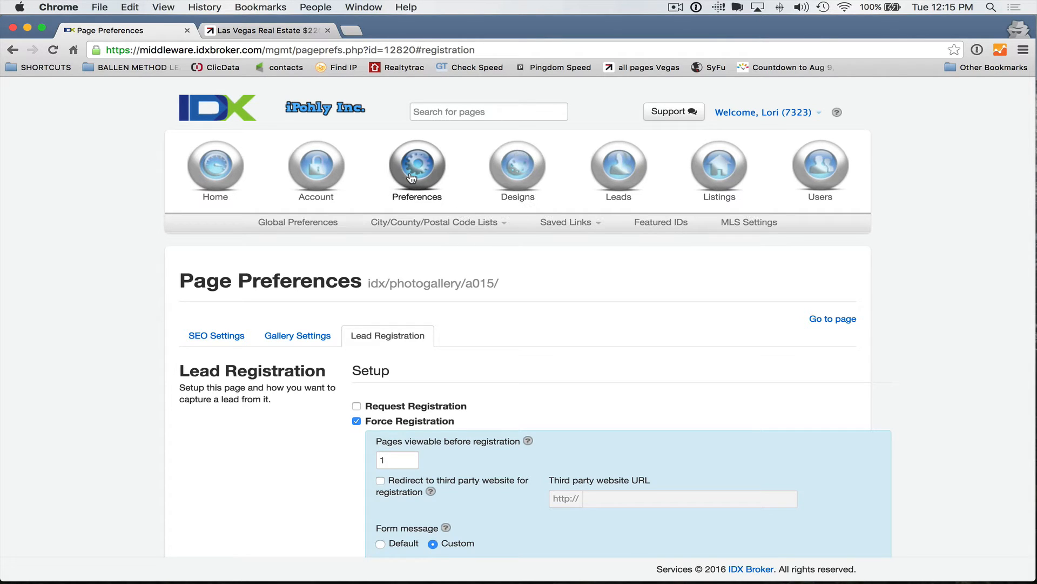
Step: Create a new saved link on the Advanced Search page and continue to its criteria step
{"action": "left_click", "coordinate": [572, 227]}
{"action": "left_click", "coordinate": [556, 258]}
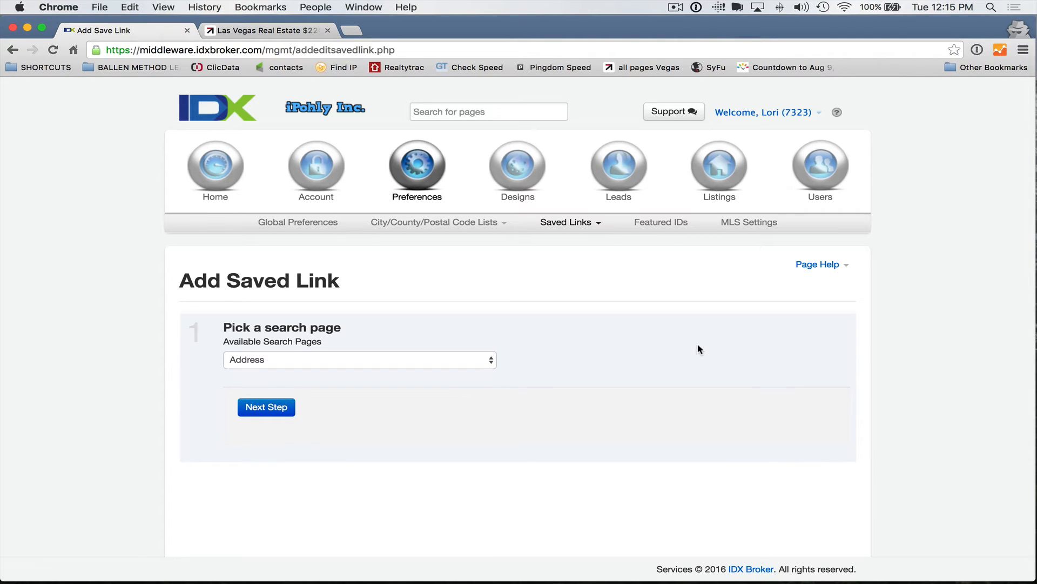
{"action": "scroll", "coordinate": [685, 348], "scroll_direction": "down", "scroll_amount": 1}
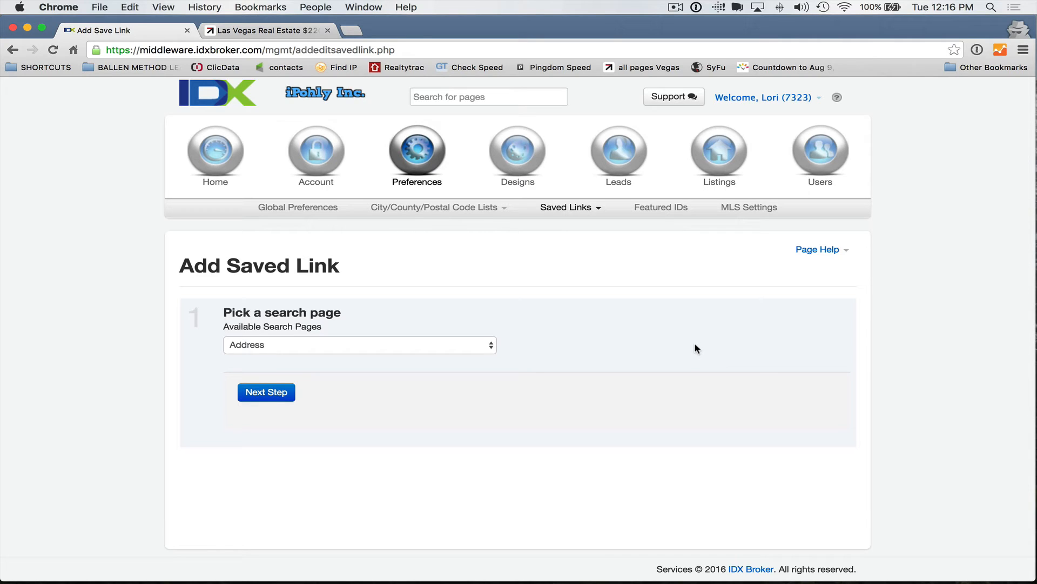
{"action": "left_click", "coordinate": [269, 346]}
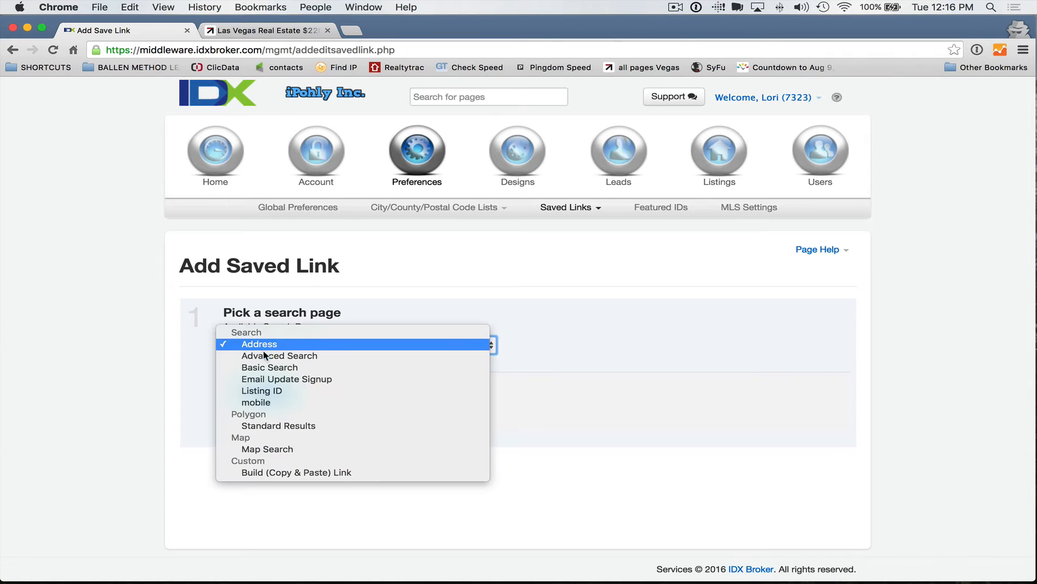
{"action": "left_click", "coordinate": [273, 355]}
{"action": "left_click", "coordinate": [267, 393]}
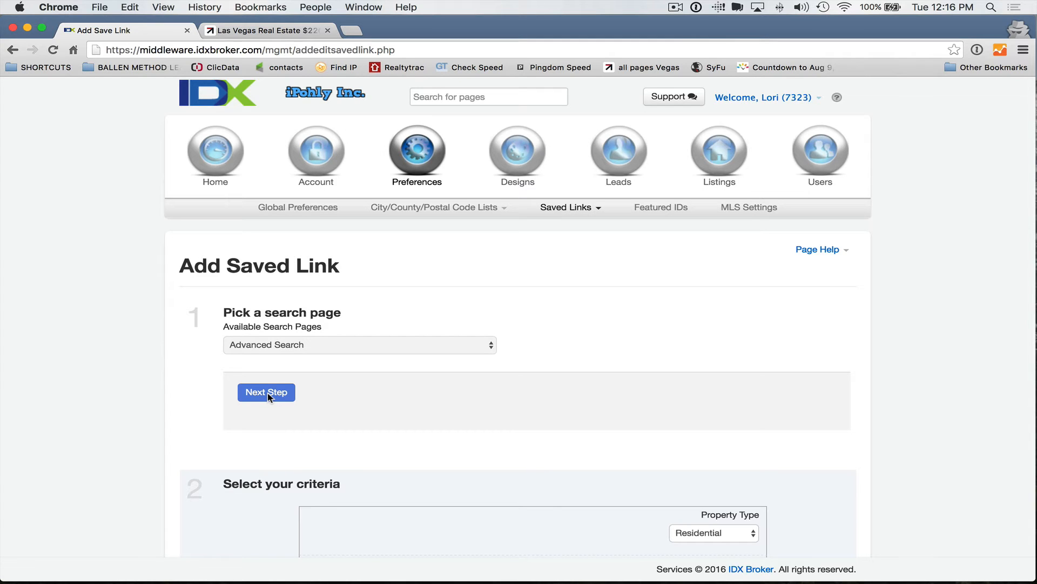
Step: Limit the search to Las Vegas, Nevada with a maximum price of 199999
{"action": "scroll", "coordinate": [244, 394], "scroll_direction": "down", "scroll_amount": 5}
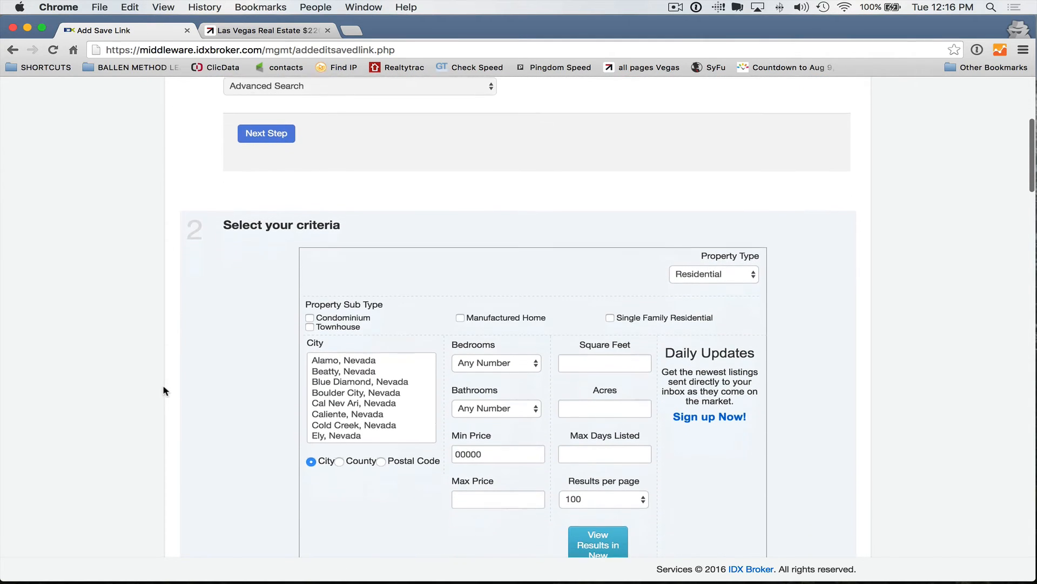
{"action": "scroll", "coordinate": [364, 362], "scroll_direction": "down", "scroll_amount": 5}
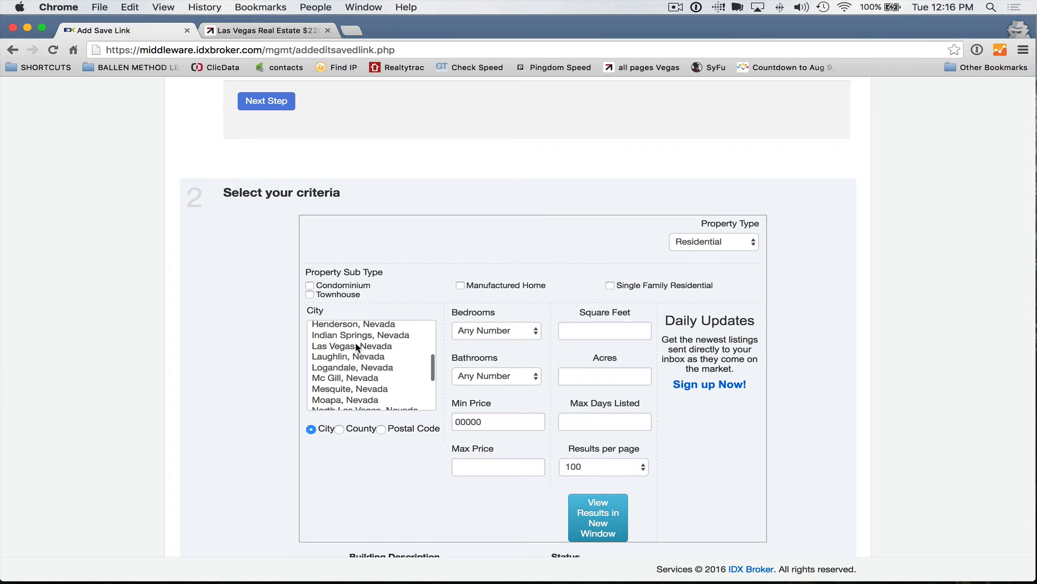
{"action": "left_click", "coordinate": [357, 347]}
{"action": "left_click", "coordinate": [479, 462]}
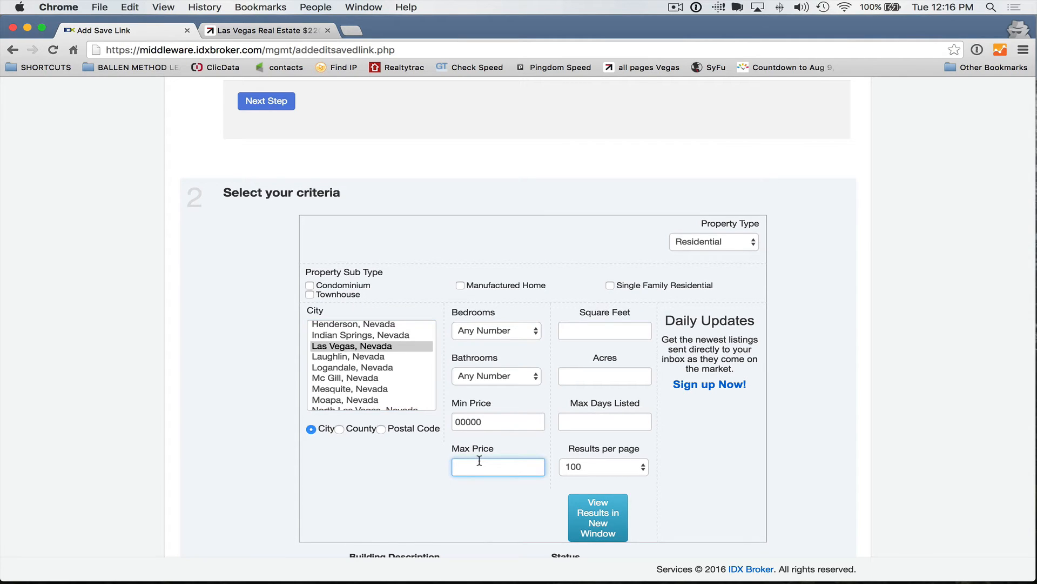
{"action": "type", "text": "199999"}
Step: Restrict results to Single Family Residential homes, shown 25 per page
{"action": "scroll", "coordinate": [521, 461], "scroll_direction": "down", "scroll_amount": 5}
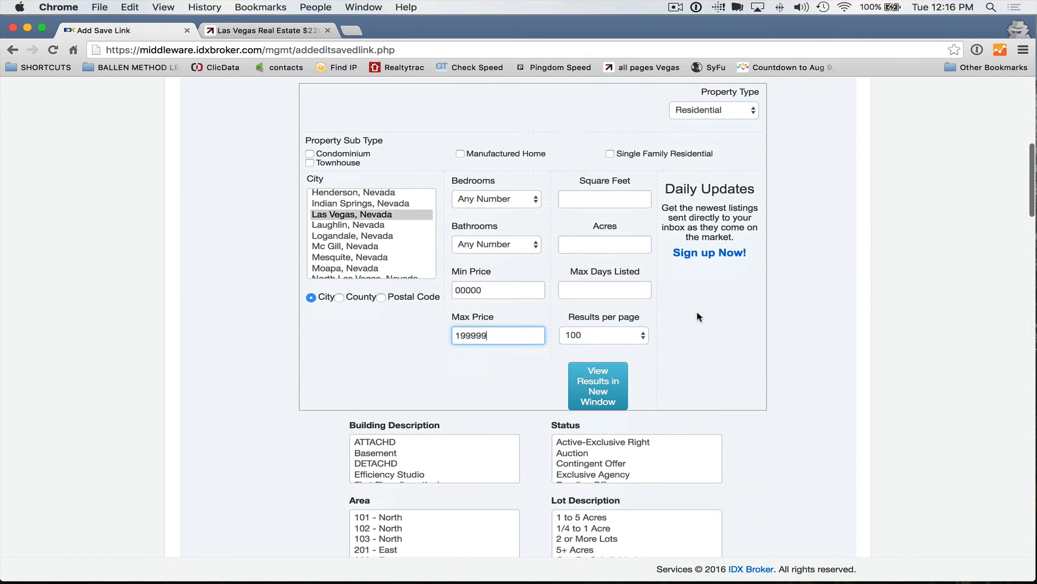
{"action": "left_click", "coordinate": [610, 155]}
{"action": "scroll", "coordinate": [592, 310], "scroll_direction": "down", "scroll_amount": 1}
{"action": "left_click", "coordinate": [584, 313]}
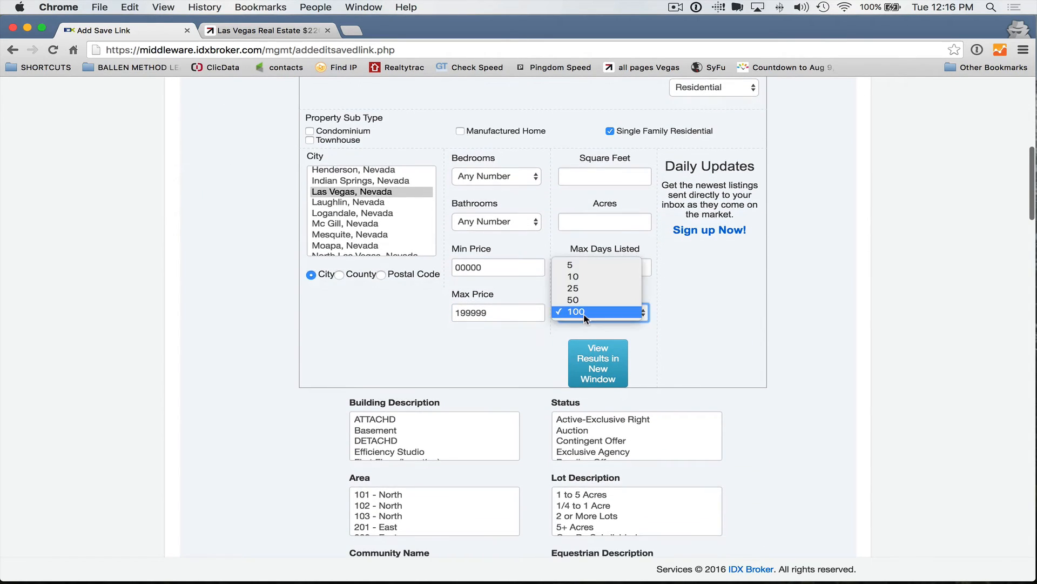
{"action": "left_click", "coordinate": [583, 289]}
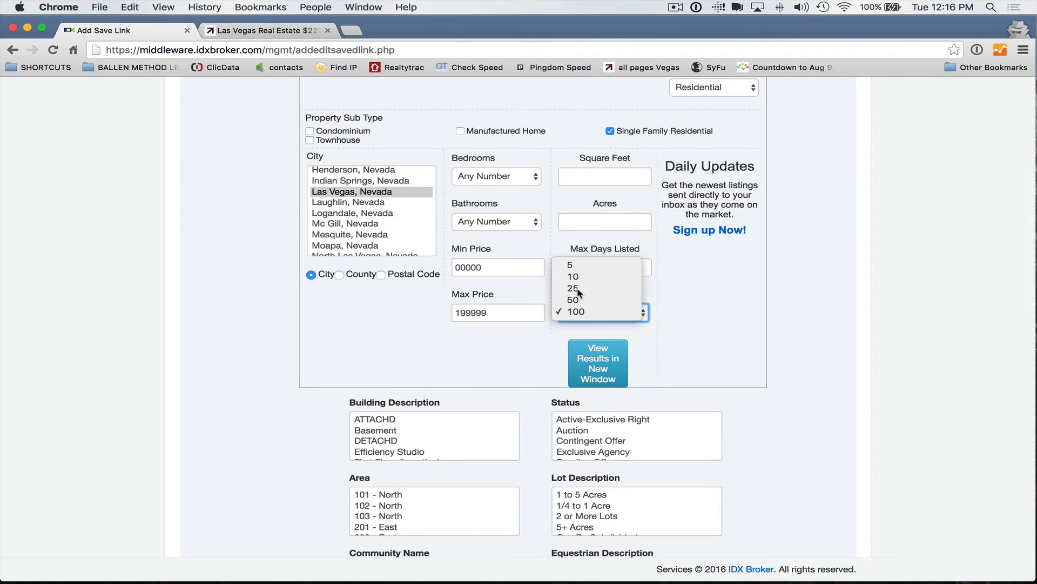
Step: Set listing status to Active-Exclusive Right, require a private pool, and advance to naming the search
{"action": "scroll", "coordinate": [715, 389], "scroll_direction": "down", "scroll_amount": 3}
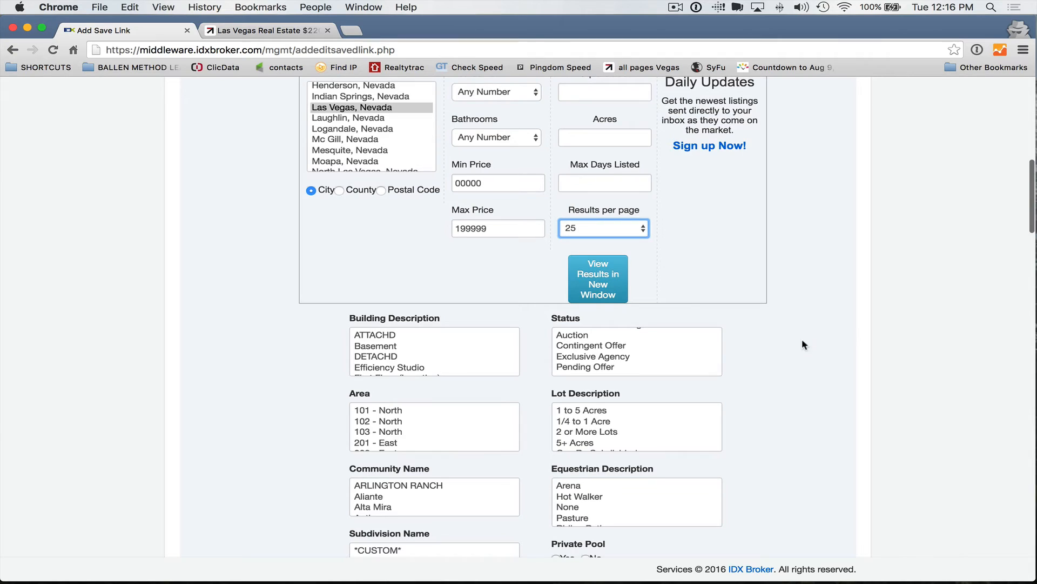
{"action": "scroll", "coordinate": [760, 365], "scroll_direction": "down", "scroll_amount": 2}
{"action": "scroll", "coordinate": [578, 319], "scroll_direction": "up", "scroll_amount": 2}
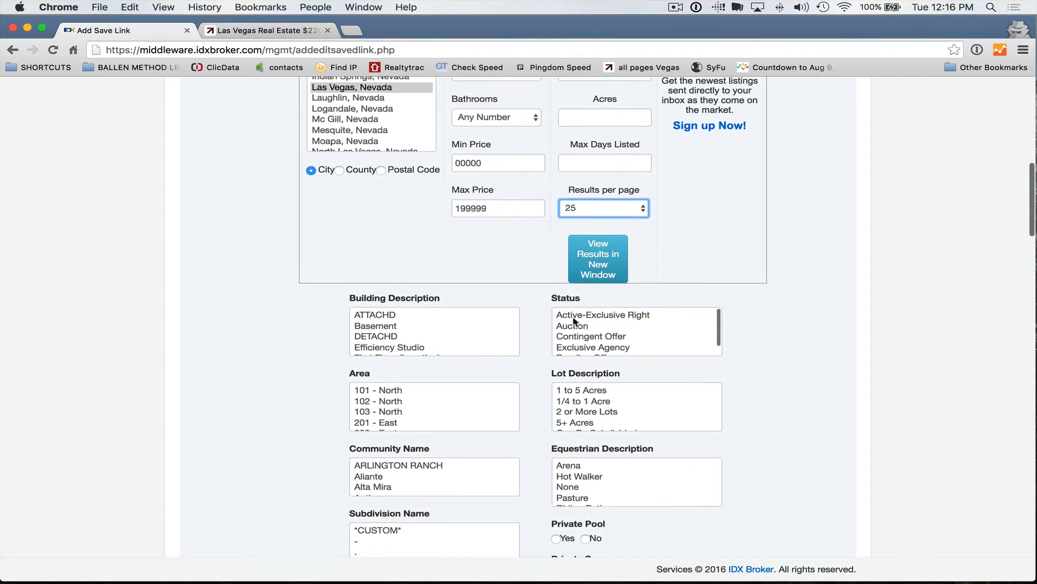
{"action": "left_click", "coordinate": [585, 320]}
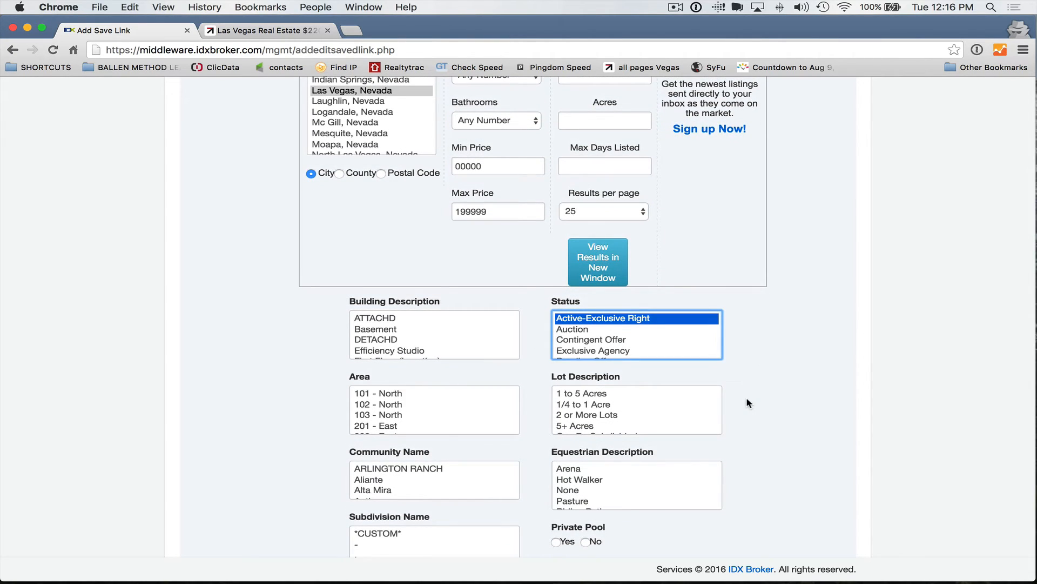
{"action": "scroll", "coordinate": [747, 396], "scroll_direction": "down", "scroll_amount": 5}
{"action": "left_click", "coordinate": [556, 437]}
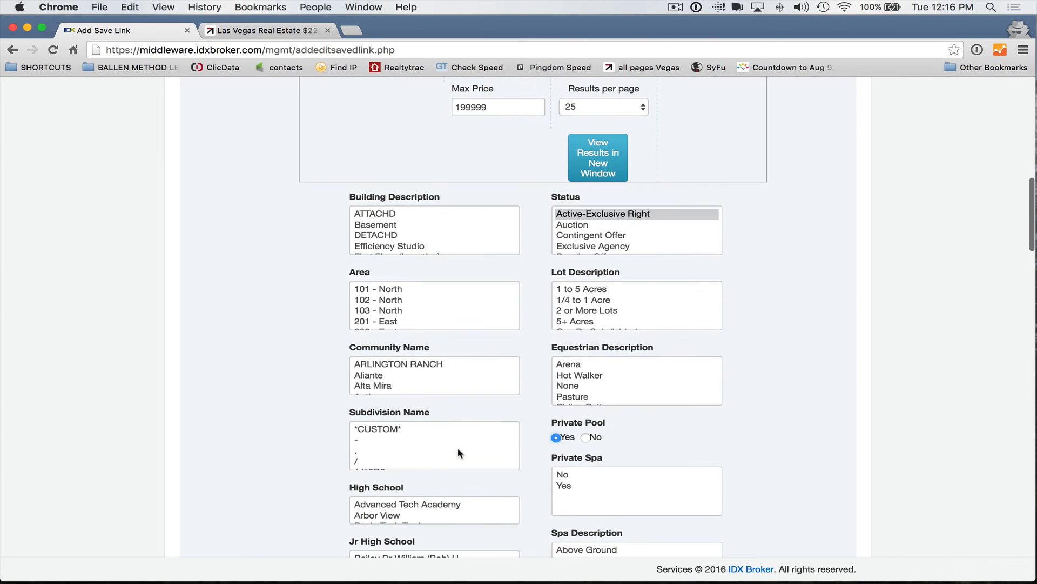
{"action": "scroll", "coordinate": [141, 447], "scroll_direction": "down", "scroll_amount": 15}
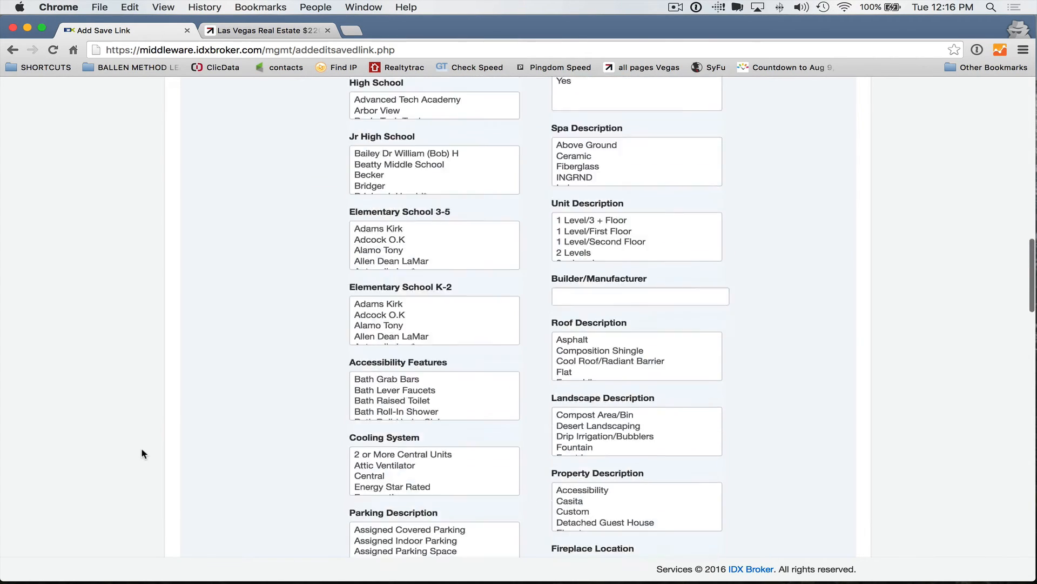
{"action": "scroll", "coordinate": [142, 455], "scroll_direction": "down", "scroll_amount": 10}
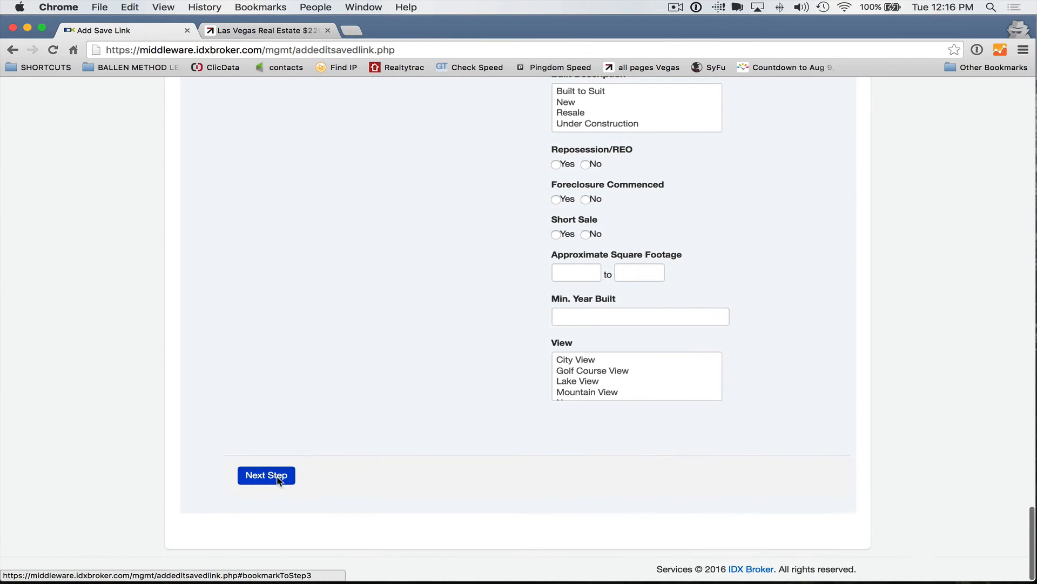
{"action": "left_click", "coordinate": [277, 478]}
Step: Enter the page title 'LV Foreclosures Under 200 with Pool'
{"action": "left_click", "coordinate": [289, 156]}
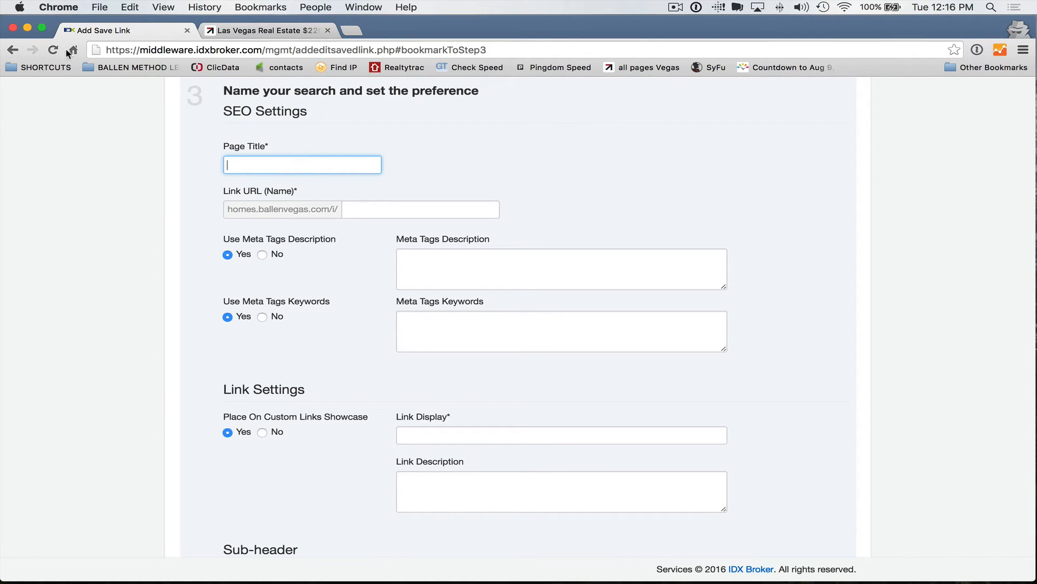
{"action": "left_click", "coordinate": [13, 53]}
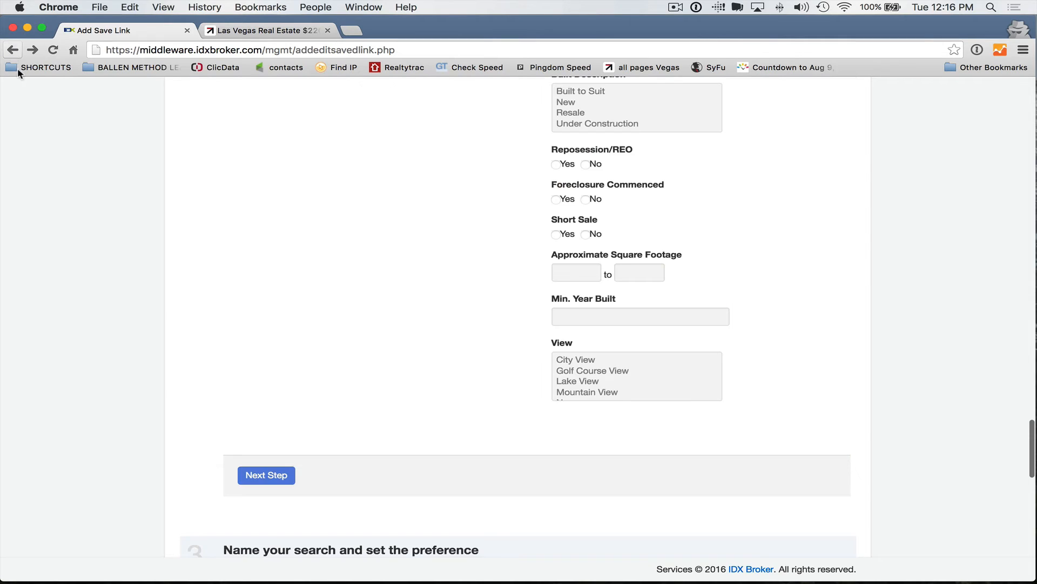
{"action": "scroll", "coordinate": [479, 359], "scroll_direction": "up", "scroll_amount": 5}
{"action": "scroll", "coordinate": [479, 359], "scroll_direction": "up", "scroll_amount": 10}
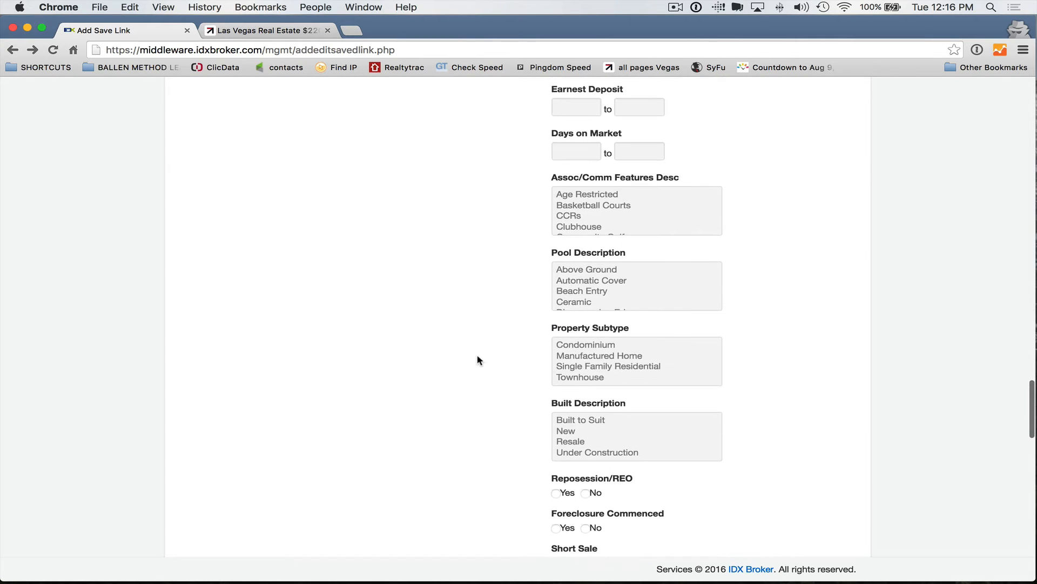
{"action": "scroll", "coordinate": [479, 358], "scroll_direction": "up", "scroll_amount": 5}
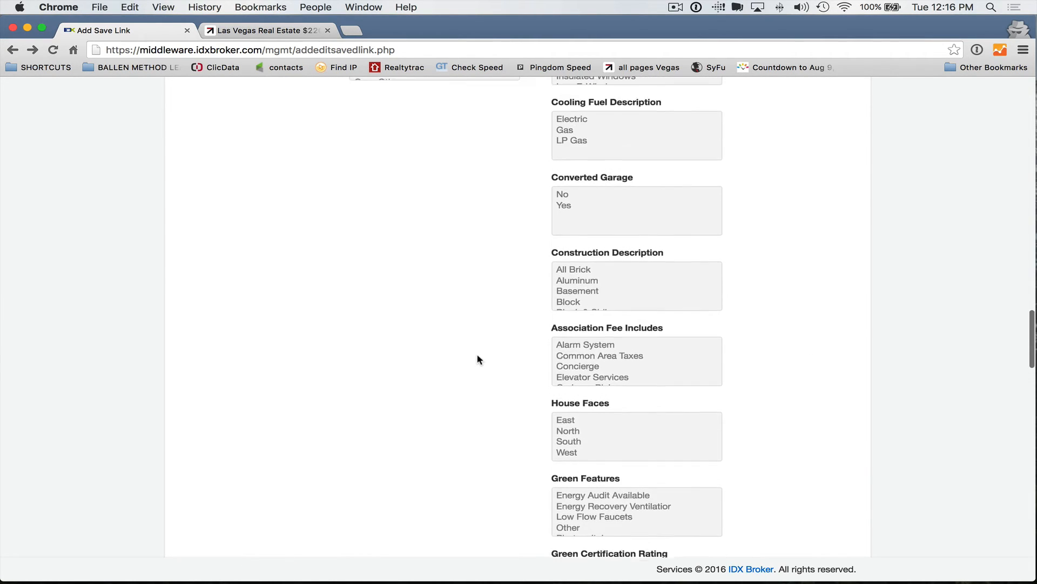
{"action": "scroll", "coordinate": [480, 358], "scroll_direction": "down", "scroll_amount": 8}
{"action": "scroll", "coordinate": [480, 359], "scroll_direction": "down", "scroll_amount": 20}
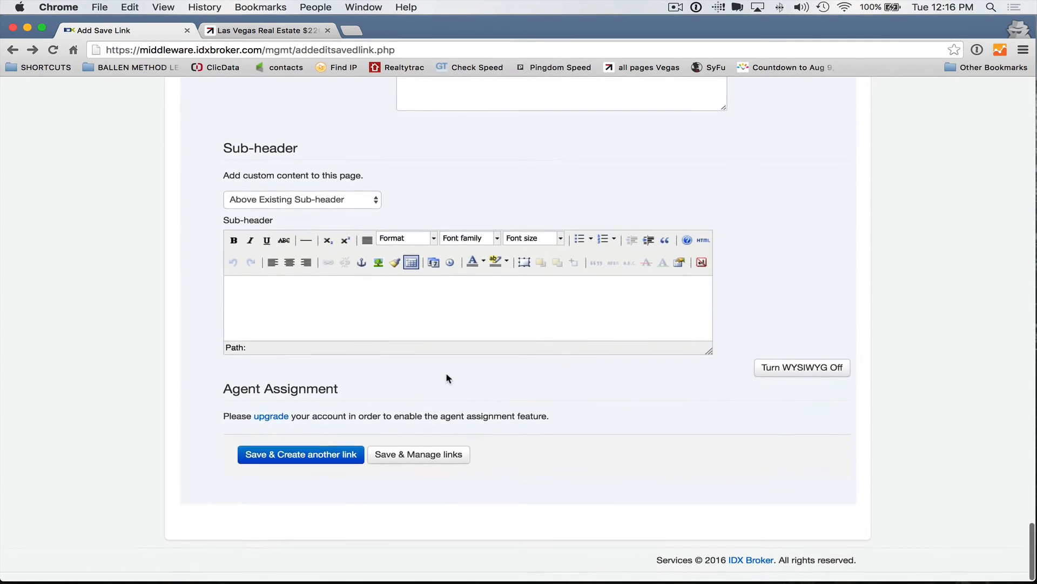
{"action": "left_click", "coordinate": [384, 469]}
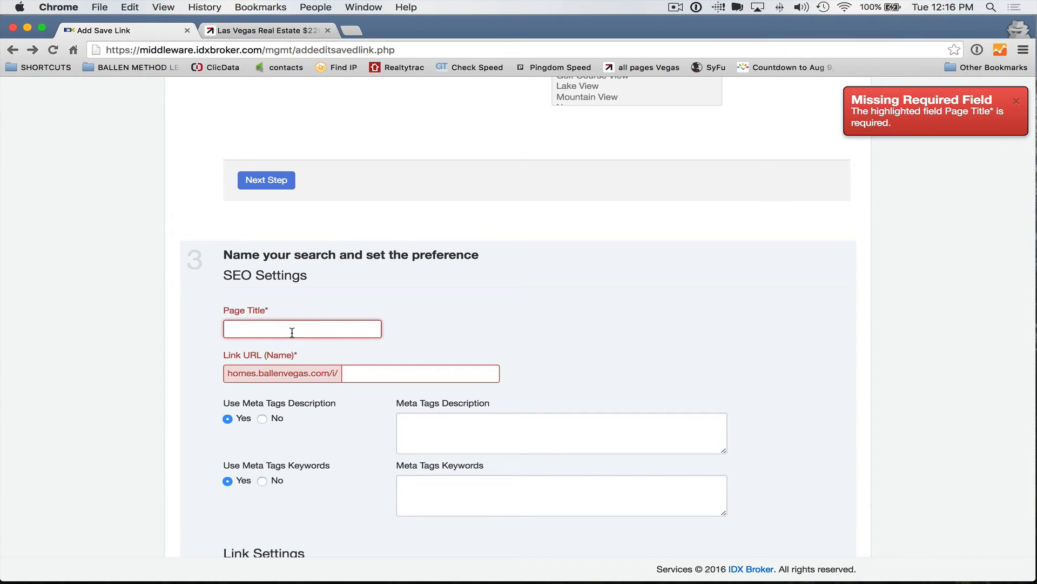
{"action": "type", "text": "F"}
{"action": "type", "text": "LV Foreclosures"}
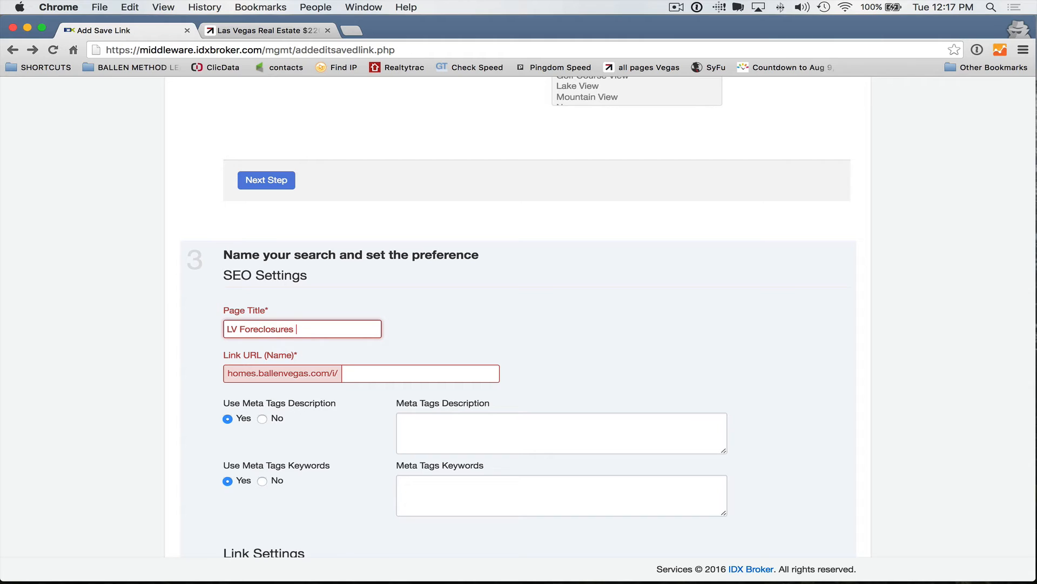
{"action": "type", "text": " Under 200 with apool"}
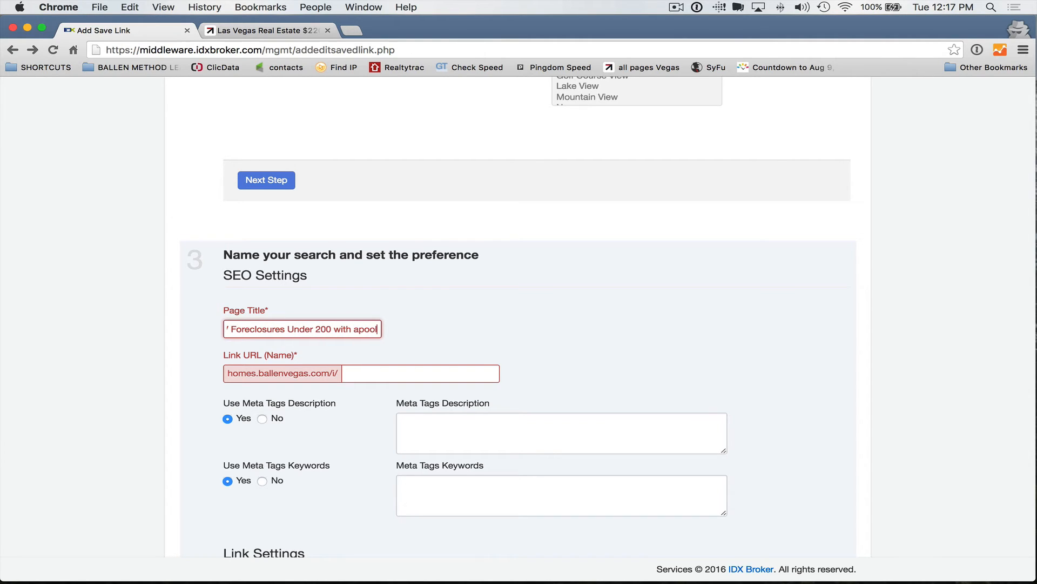
{"action": "key", "text": "BackSpace"}
{"action": "key", "text": "BackSpace"}
{"action": "key", "text": "BackSpace"}
{"action": "key", "text": "BackSpace"}
{"action": "key", "text": "BackSpace"}
{"action": "key", "text": "BackSpace"}
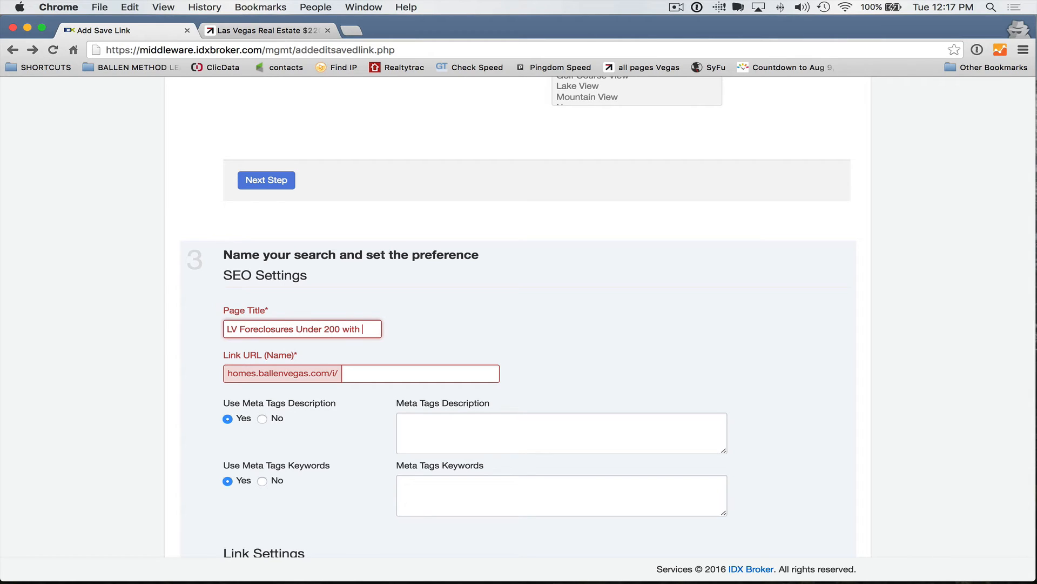
{"action": "type", "text": "Pool"}
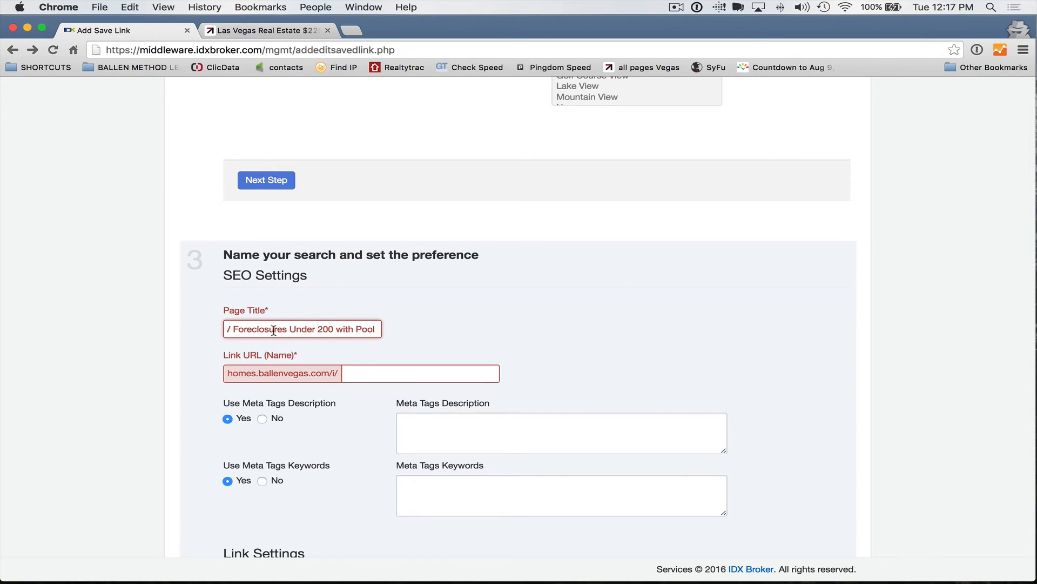
{"action": "left_click_drag", "start_coordinate": [223, 325], "coordinate": [433, 327]}
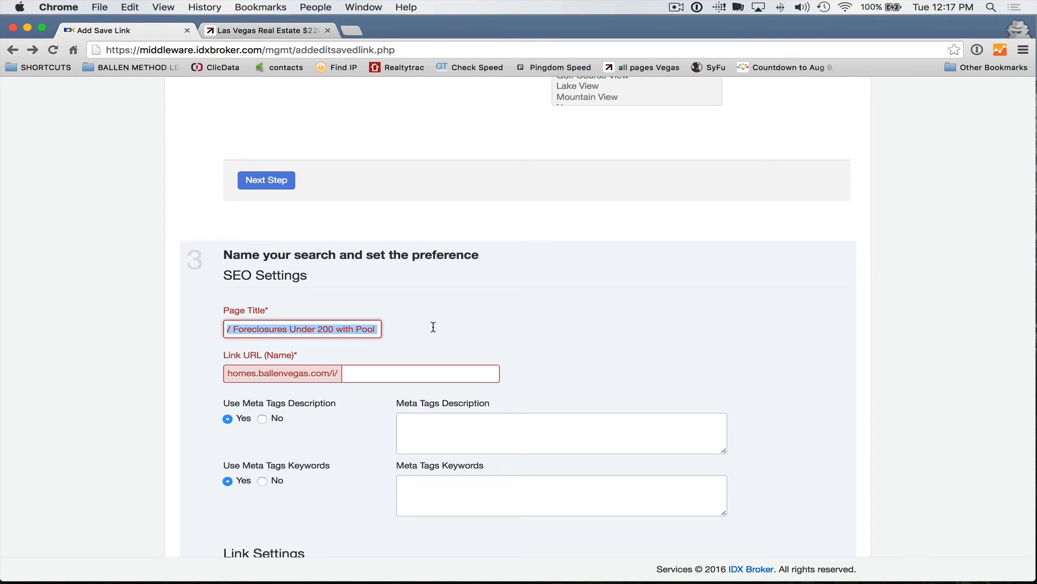
Step: Set the link URL name to lvfwpool-cpc
{"action": "left_click", "coordinate": [405, 374]}
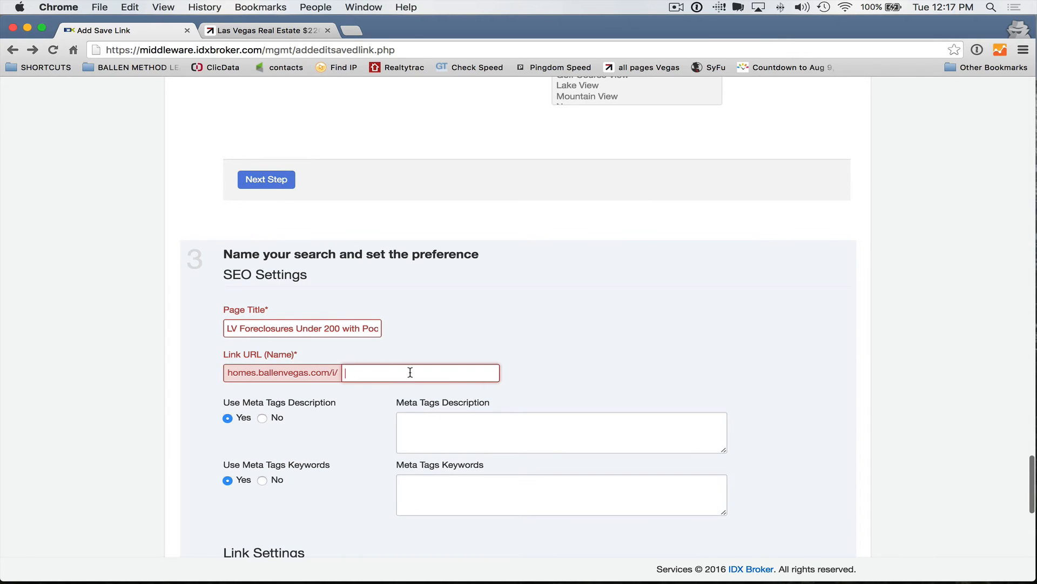
{"action": "type", "text": "lvfwpool"}
{"action": "type", "text": "-cpc"}
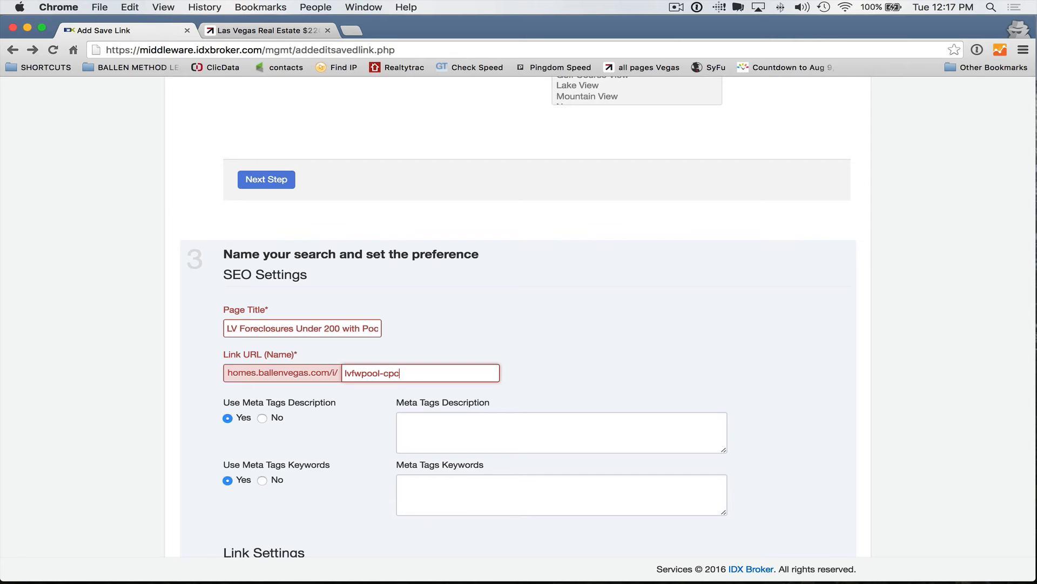
{"action": "scroll", "coordinate": [405, 371], "scroll_direction": "down", "scroll_amount": 10}
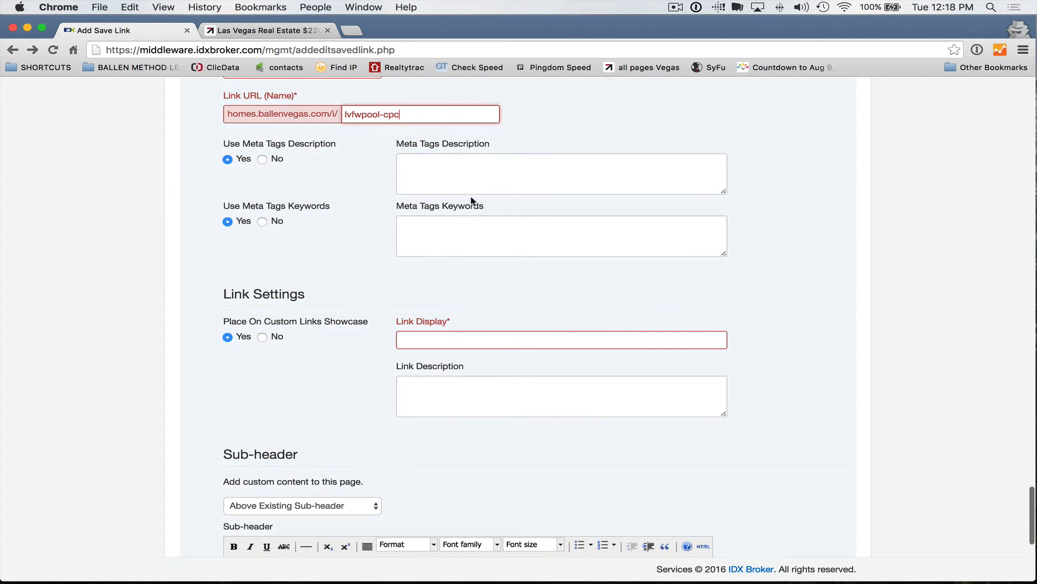
{"action": "left_click", "coordinate": [470, 177]}
{"action": "left_click", "coordinate": [445, 237]}
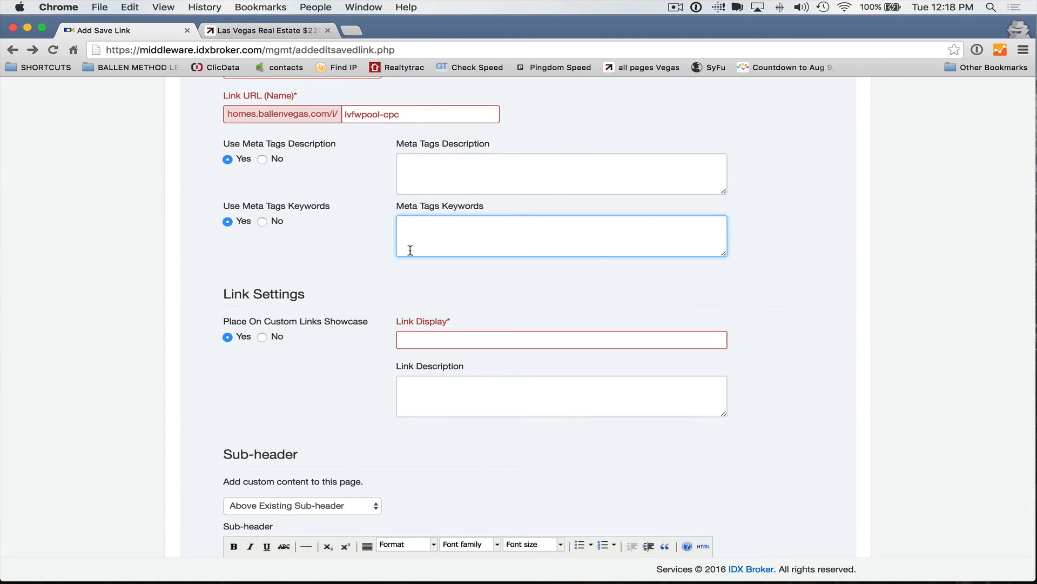
{"action": "scroll", "coordinate": [389, 265], "scroll_direction": "down", "scroll_amount": 2}
{"action": "scroll", "coordinate": [370, 278], "scroll_direction": "up", "scroll_amount": 9}
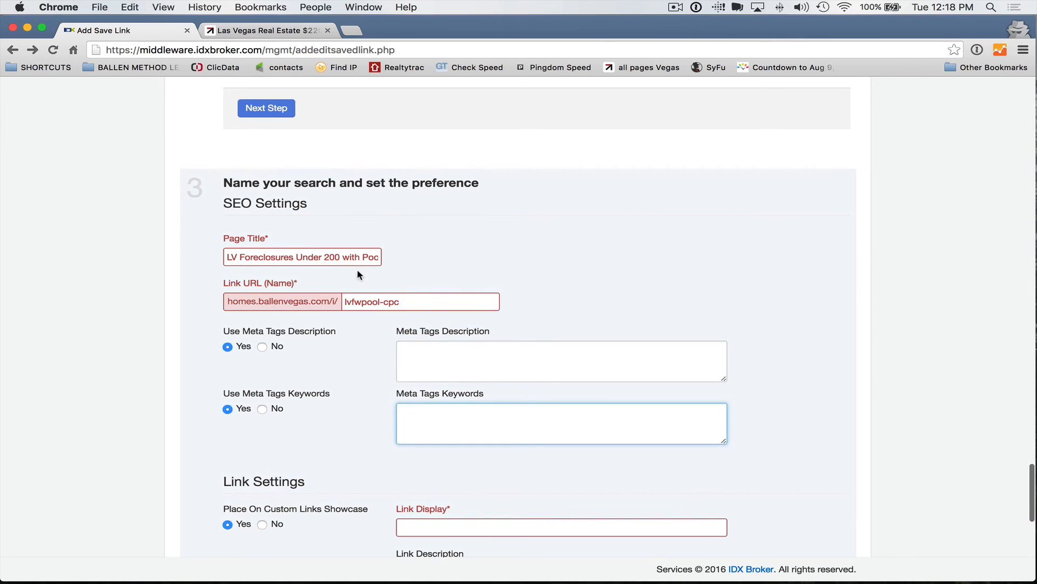
Step: Copy the page title into the Link Display field
{"action": "left_click", "coordinate": [341, 257]}
{"action": "key", "text": "super+a"}
{"action": "scroll", "coordinate": [442, 369], "scroll_direction": "down", "scroll_amount": 3}
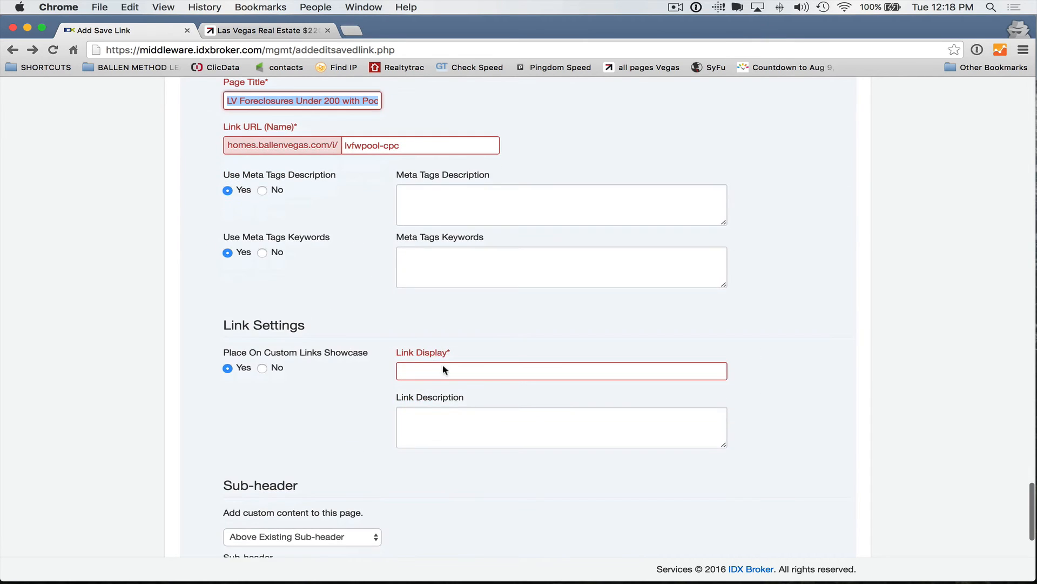
{"action": "left_click", "coordinate": [513, 371]}
{"action": "type", "text": "LV Foreclosures Under 200 with Pool"}
Step: Set Custom Links Showcase to No and choose Save & Manage links
{"action": "scroll", "coordinate": [366, 382], "scroll_direction": "down", "scroll_amount": 4}
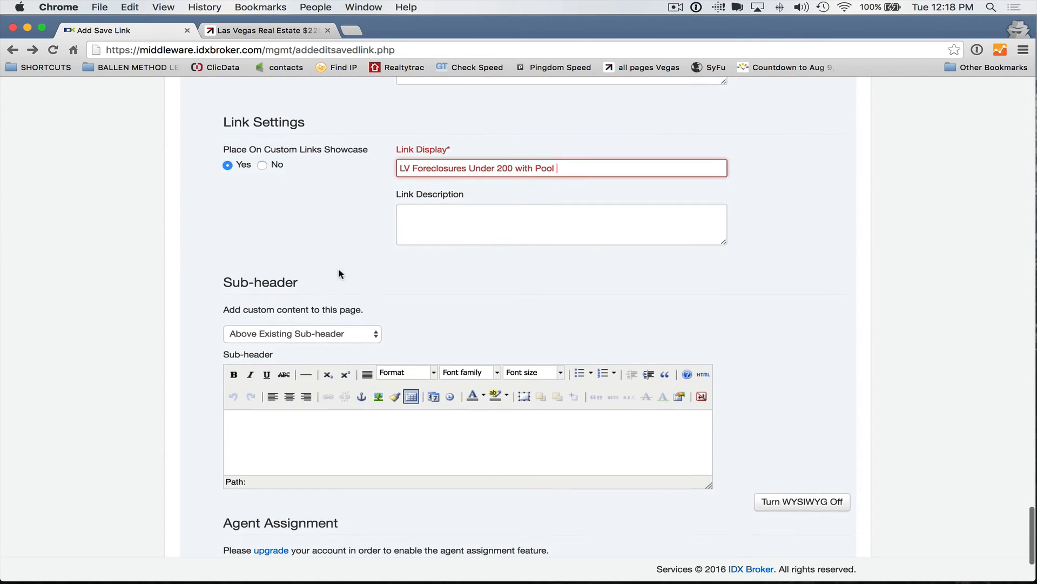
{"action": "left_click", "coordinate": [264, 165]}
{"action": "scroll", "coordinate": [302, 218], "scroll_direction": "down", "scroll_amount": 3}
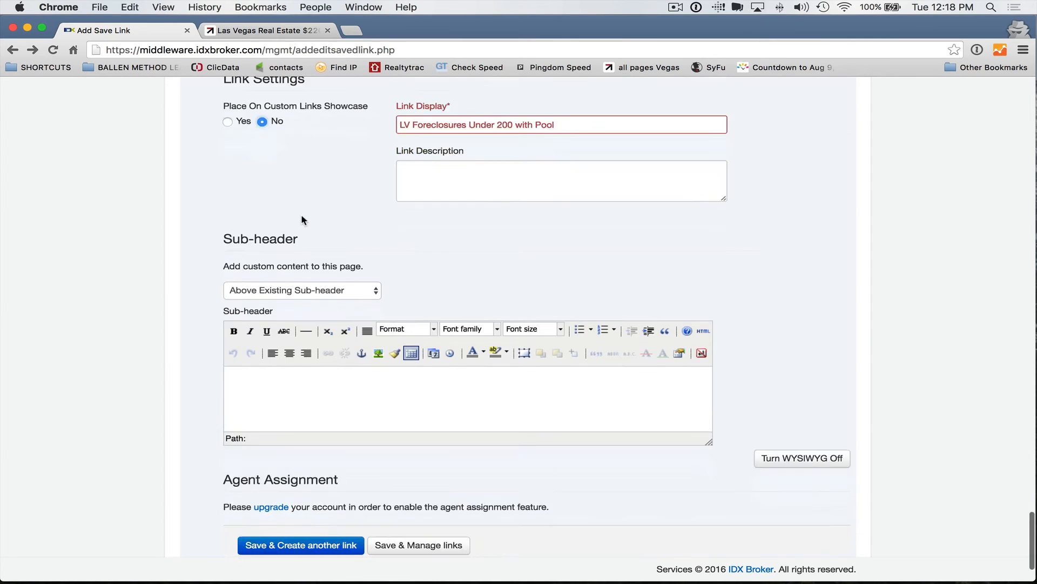
{"action": "left_click", "coordinate": [417, 469]}
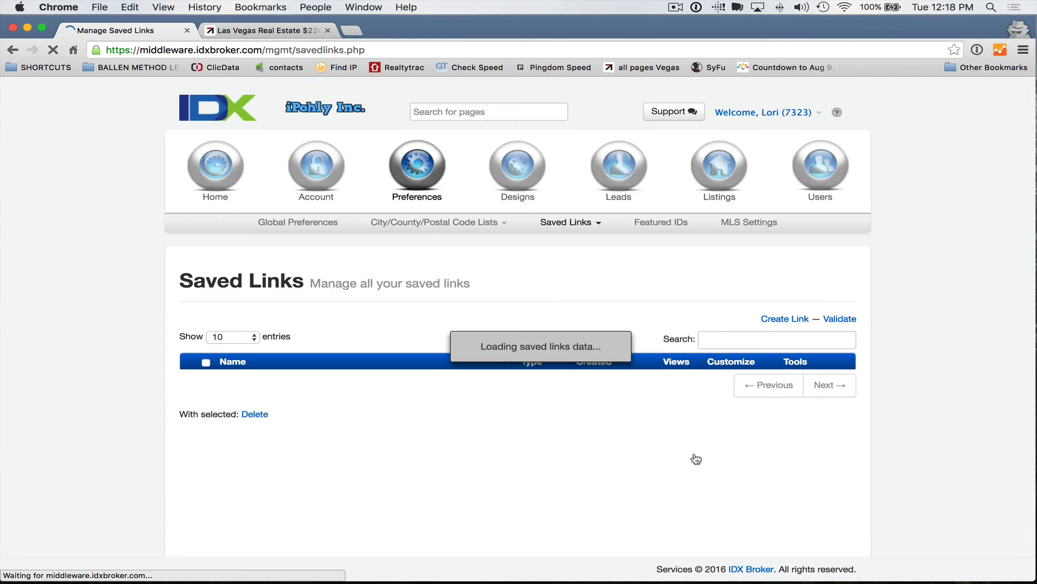
Step: Sort Saved Links > Manage by Created, newest first, and edit lvfwpool-cpc's search criteria
{"action": "scroll", "coordinate": [586, 451], "scroll_direction": "down", "scroll_amount": 3}
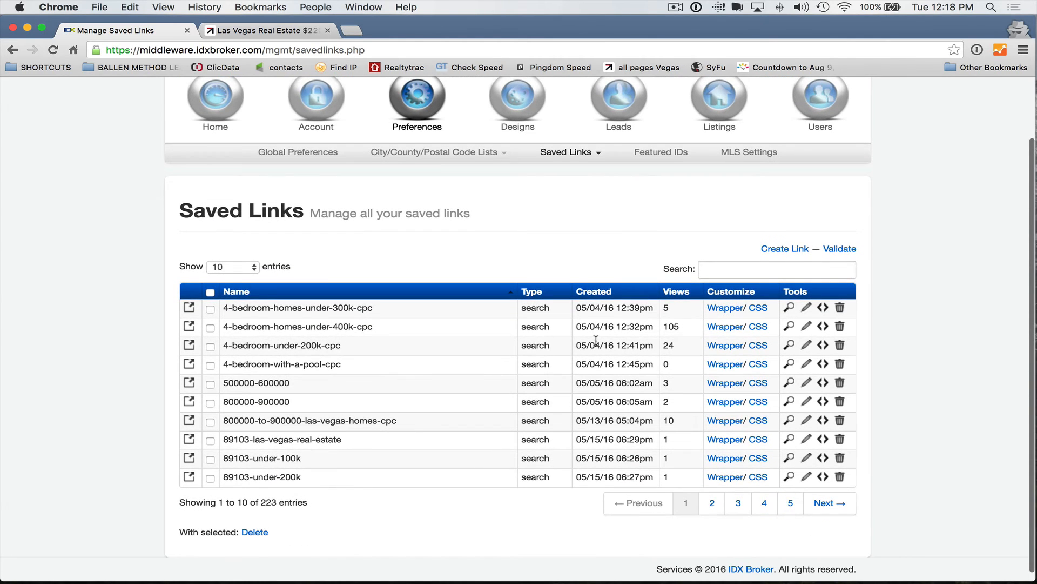
{"action": "left_click", "coordinate": [785, 250]}
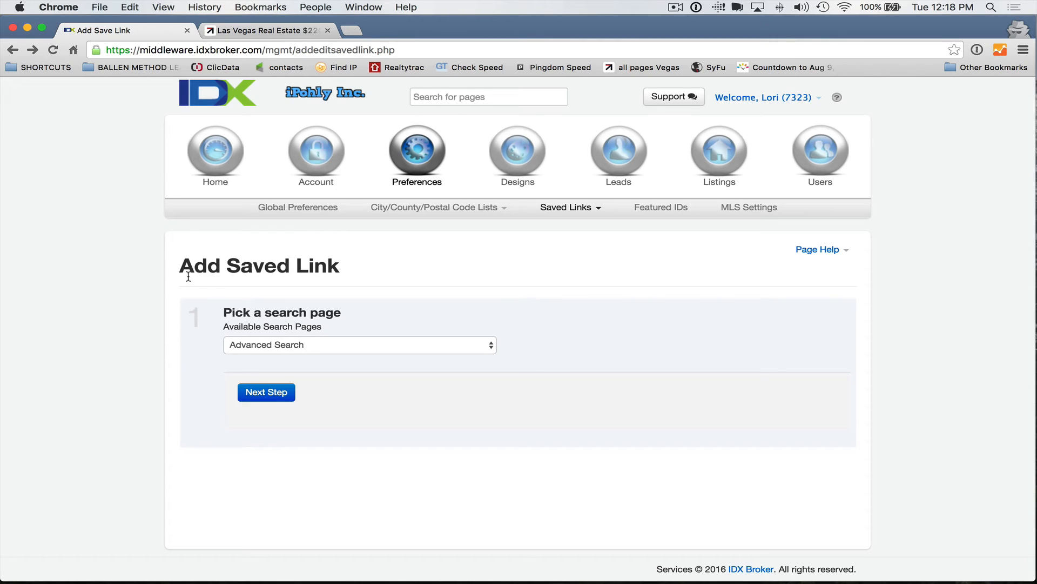
{"action": "left_click", "coordinate": [564, 211]}
{"action": "left_click", "coordinate": [565, 227]}
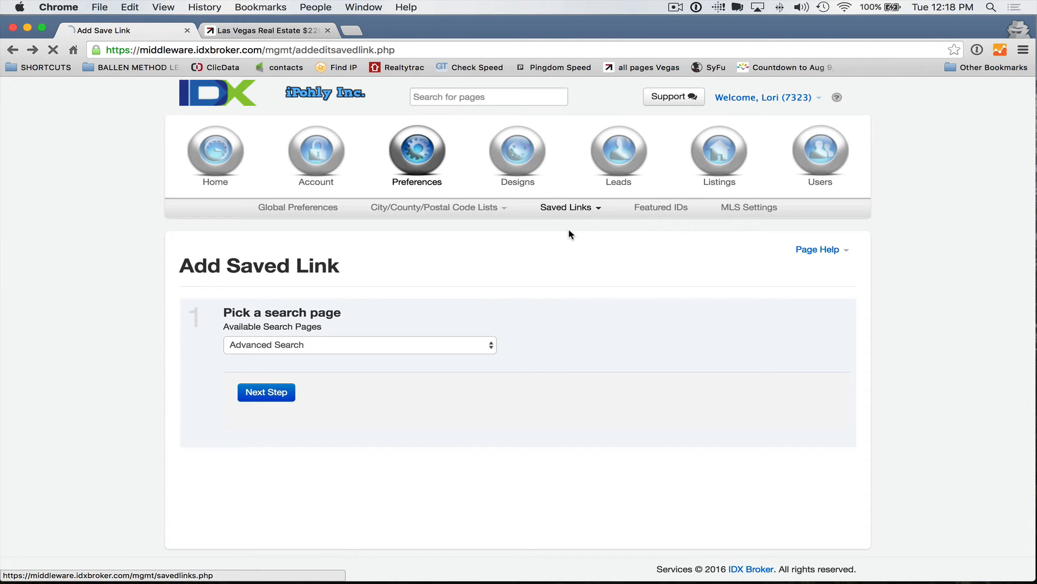
{"action": "scroll", "coordinate": [502, 209], "scroll_direction": "down", "scroll_amount": 2}
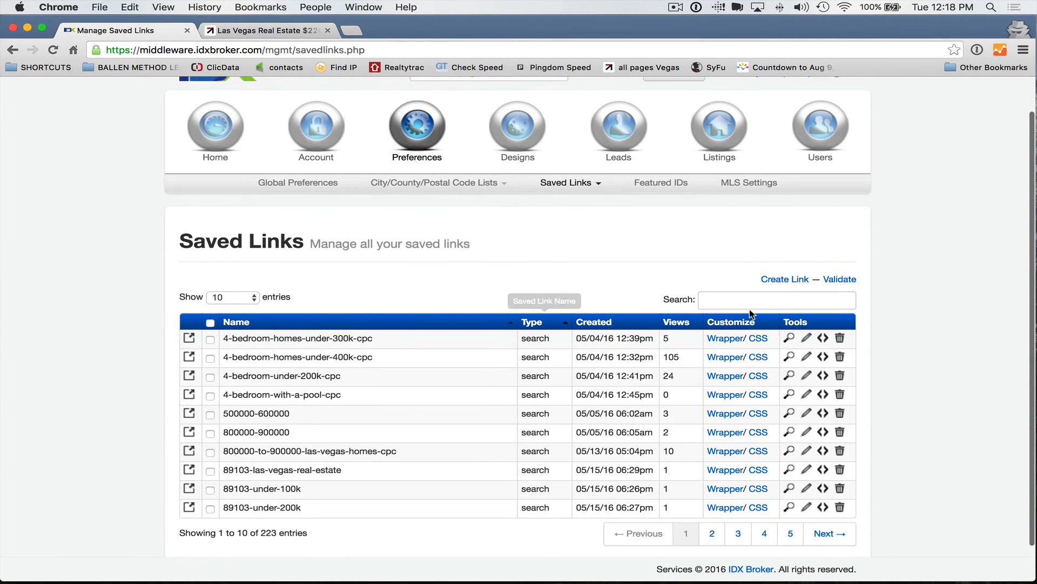
{"action": "left_click", "coordinate": [716, 301]}
{"action": "left_click", "coordinate": [592, 322]}
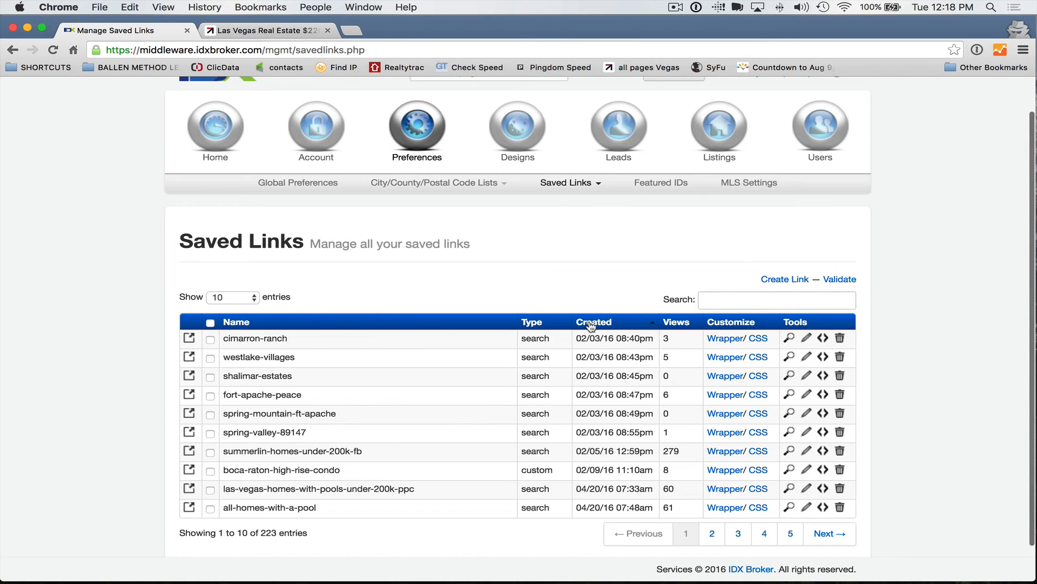
{"action": "left_click", "coordinate": [590, 324]}
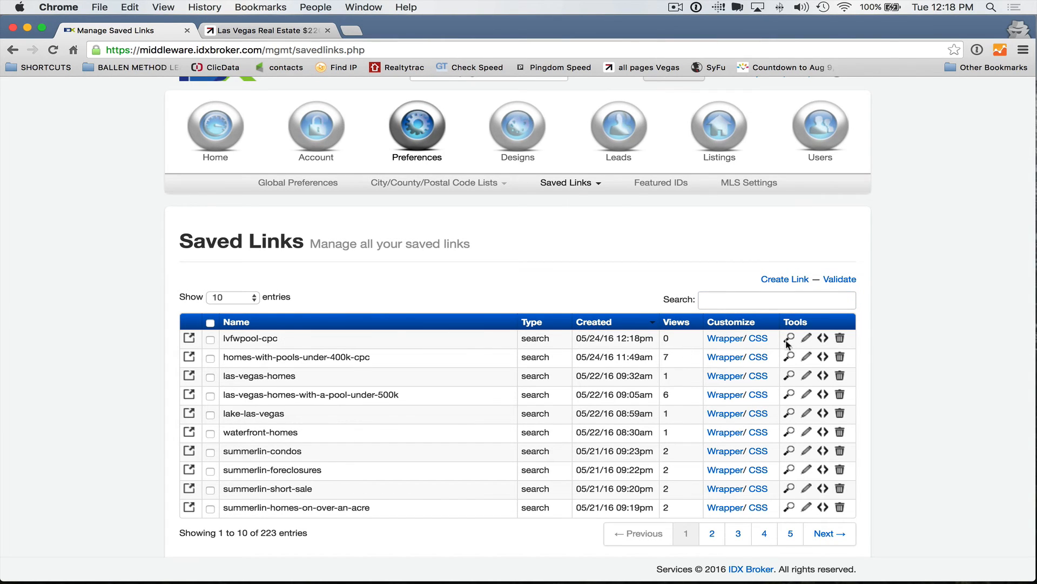
{"action": "left_click", "coordinate": [808, 339]}
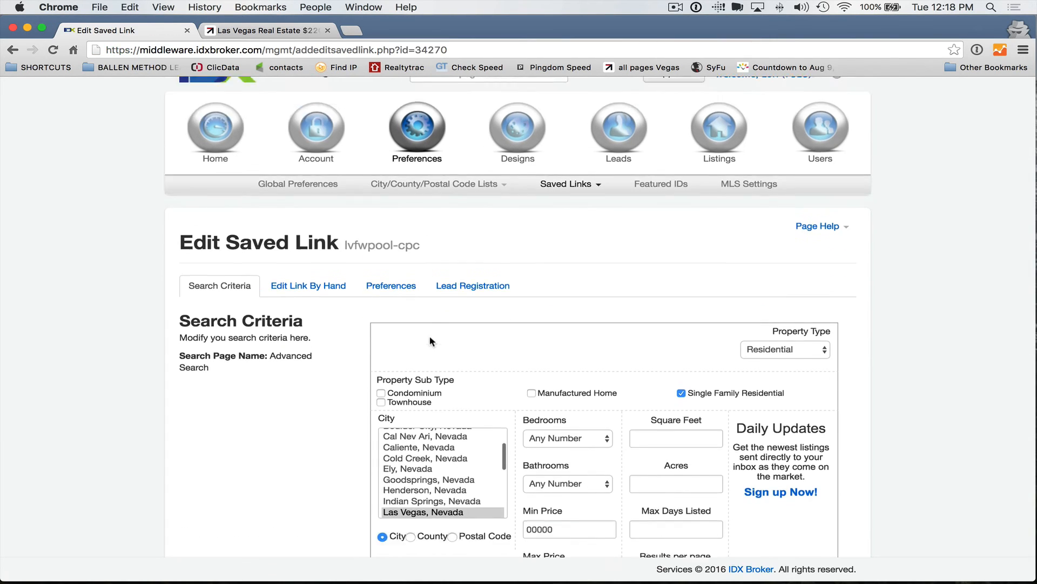
Step: Preview the Las Vegas results capped at 199999 with View Results in New Window
{"action": "scroll", "coordinate": [346, 345], "scroll_direction": "down", "scroll_amount": 4}
{"action": "scroll", "coordinate": [347, 351], "scroll_direction": "down", "scroll_amount": 5}
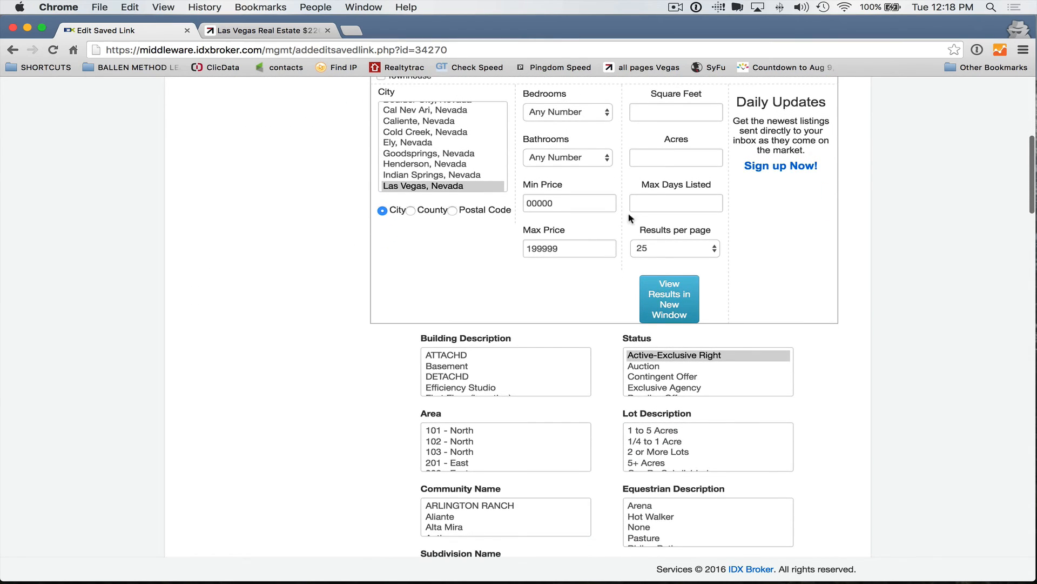
{"action": "scroll", "coordinate": [627, 218], "scroll_direction": "down", "scroll_amount": 1}
{"action": "scroll", "coordinate": [638, 238], "scroll_direction": "down", "scroll_amount": 1}
{"action": "scroll", "coordinate": [700, 303], "scroll_direction": "down", "scroll_amount": 1}
{"action": "scroll", "coordinate": [858, 327], "scroll_direction": "down", "scroll_amount": 3}
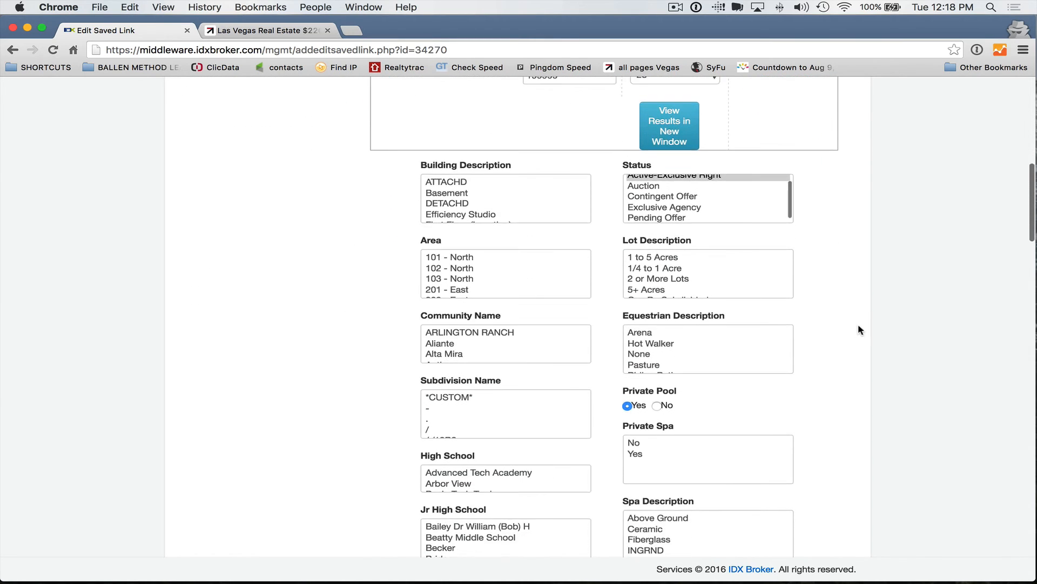
{"action": "scroll", "coordinate": [857, 330], "scroll_direction": "down", "scroll_amount": 13}
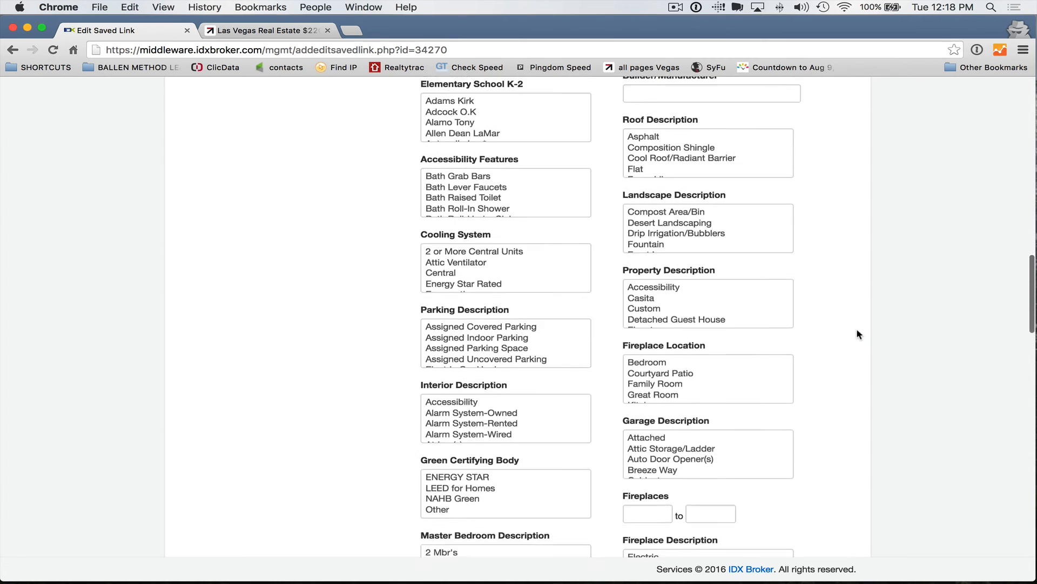
{"action": "scroll", "coordinate": [857, 331], "scroll_direction": "down", "scroll_amount": 13}
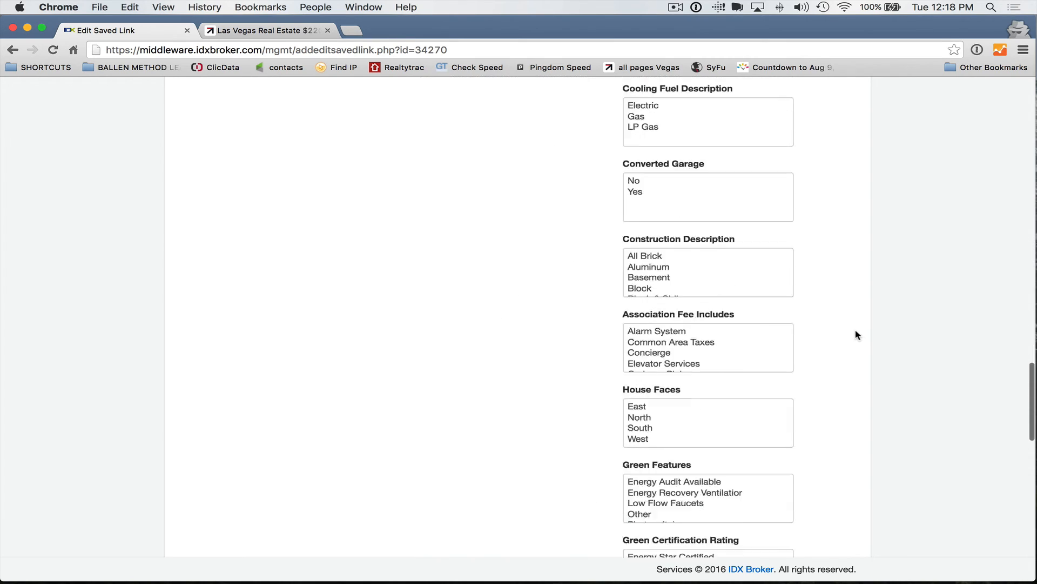
{"action": "scroll", "coordinate": [856, 335], "scroll_direction": "down", "scroll_amount": 9}
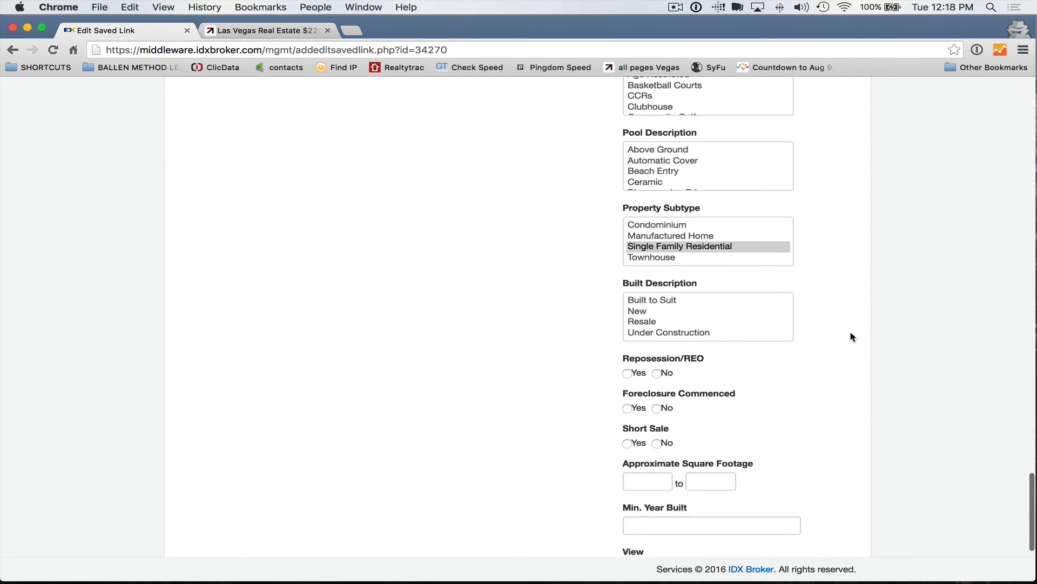
{"action": "scroll", "coordinate": [851, 336], "scroll_direction": "down", "scroll_amount": 1}
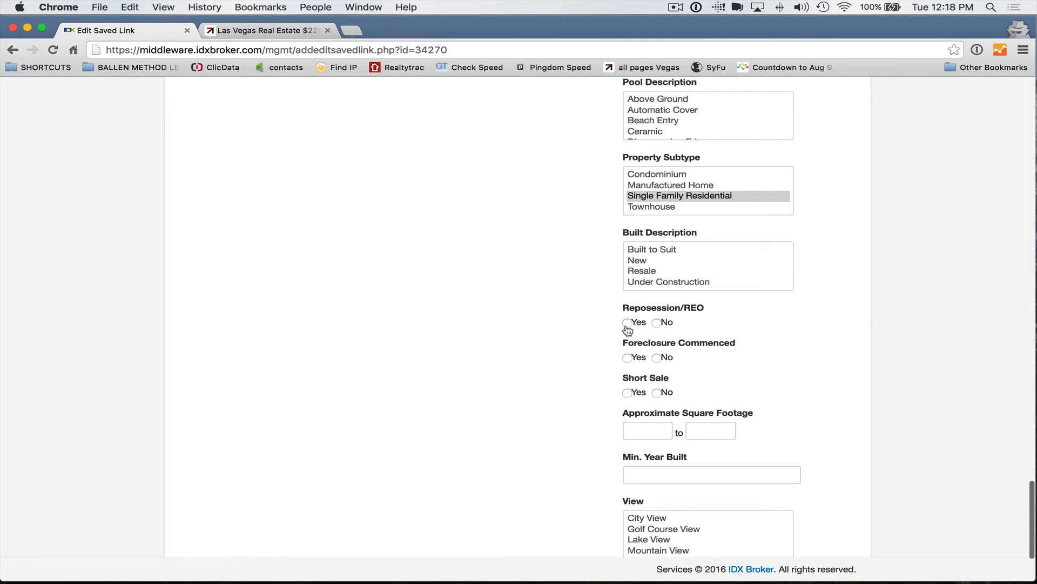
{"action": "scroll", "coordinate": [559, 356], "scroll_direction": "up", "scroll_amount": 20}
{"action": "scroll", "coordinate": [854, 286], "scroll_direction": "down", "scroll_amount": 6}
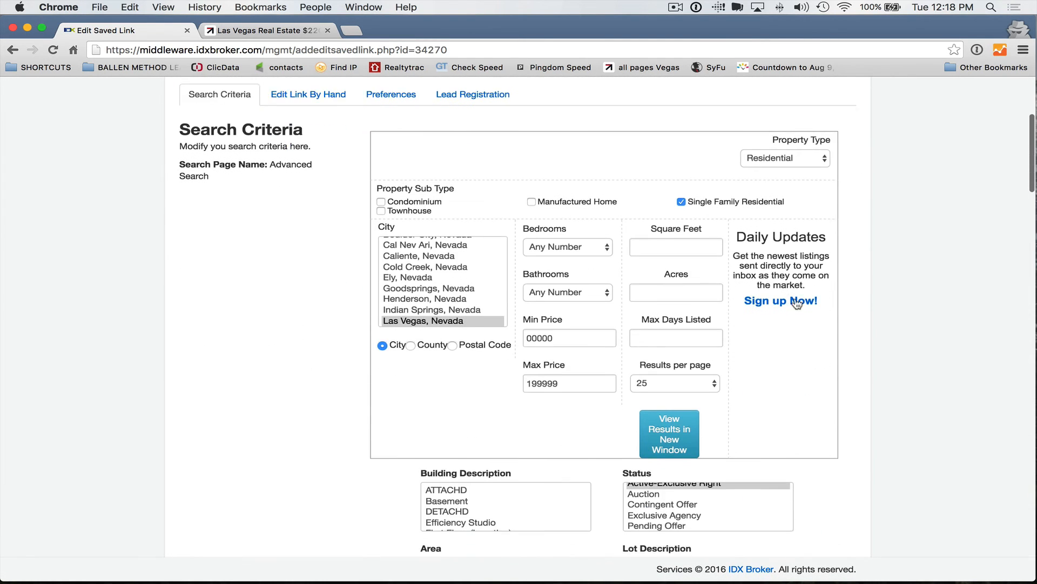
{"action": "left_click", "coordinate": [680, 346]}
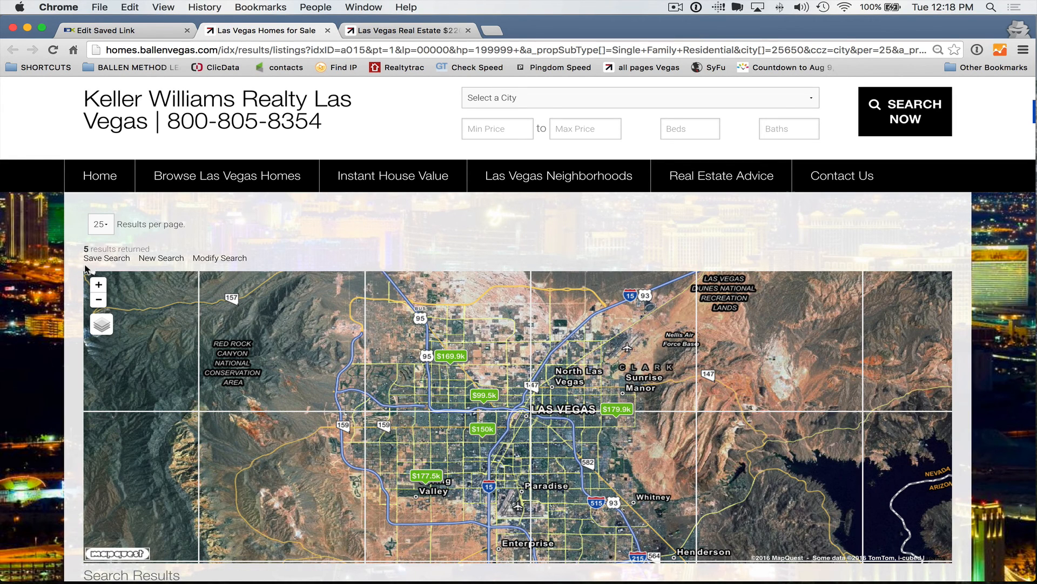
{"action": "scroll", "coordinate": [46, 242], "scroll_direction": "down", "scroll_amount": 4}
{"action": "scroll", "coordinate": [48, 248], "scroll_direction": "down", "scroll_amount": 1}
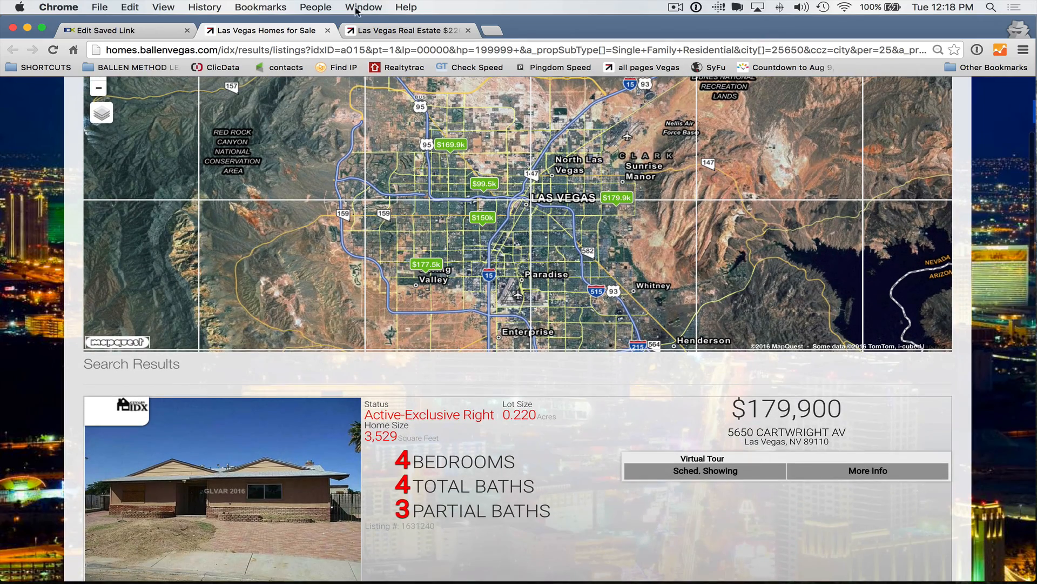
{"action": "left_click", "coordinate": [396, 32]}
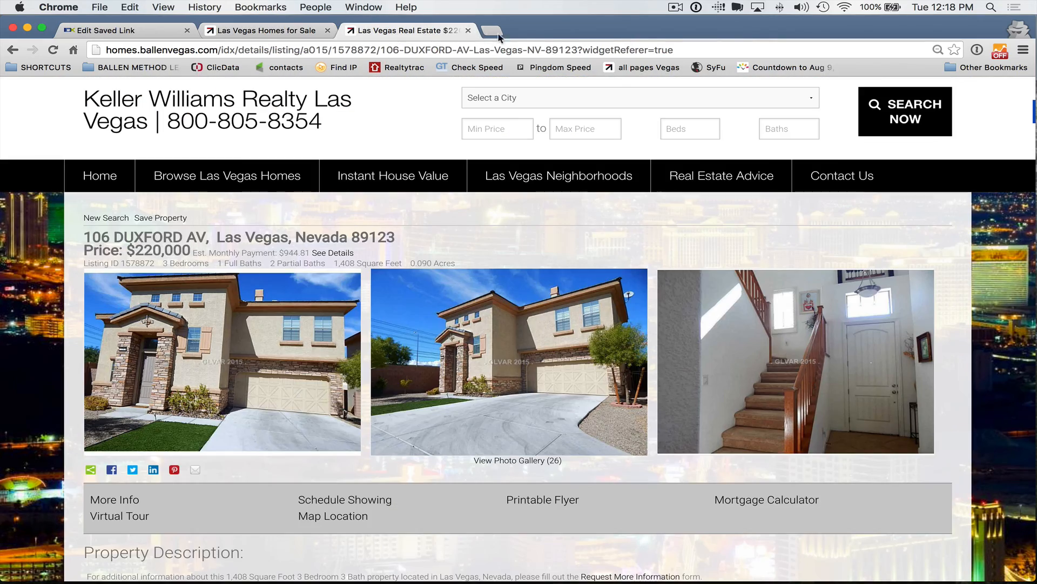
{"action": "left_click", "coordinate": [332, 30]}
{"action": "left_click", "coordinate": [329, 30]}
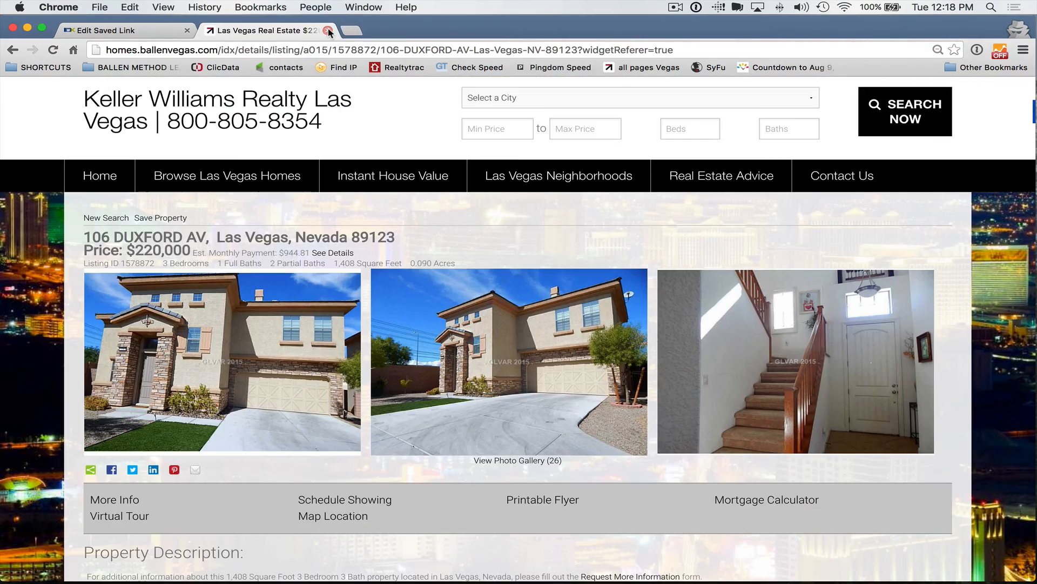
{"action": "left_click", "coordinate": [329, 31]}
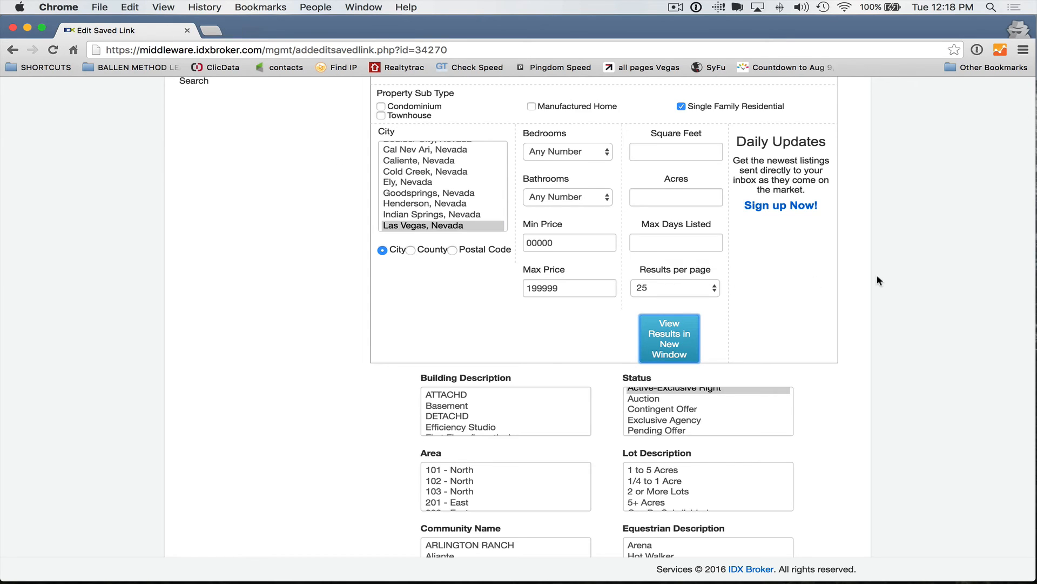
Step: Update the saved link, then reopen lvfwpool-cpc's preferences at the Lead Registration tab
{"action": "scroll", "coordinate": [796, 289], "scroll_direction": "down", "scroll_amount": 20}
{"action": "left_click", "coordinate": [414, 505]}
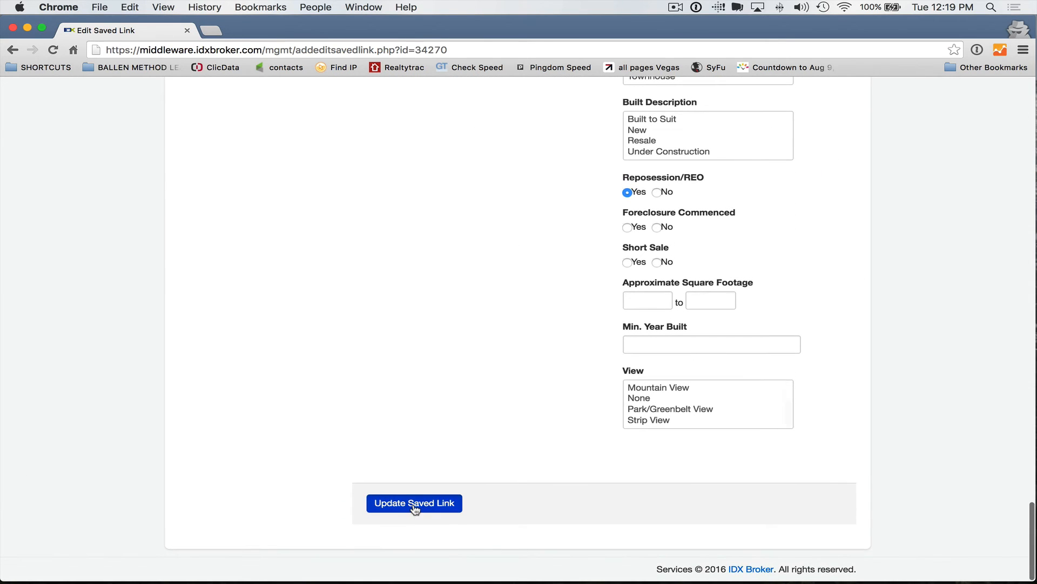
{"action": "scroll", "coordinate": [543, 399], "scroll_direction": "up", "scroll_amount": 10}
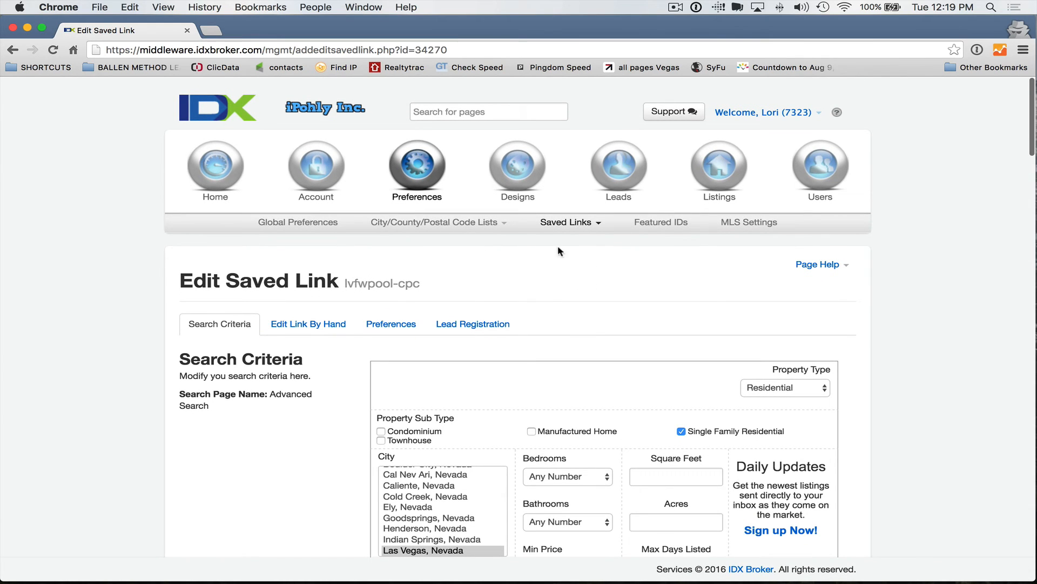
{"action": "mouse_move", "coordinate": [566, 222]}
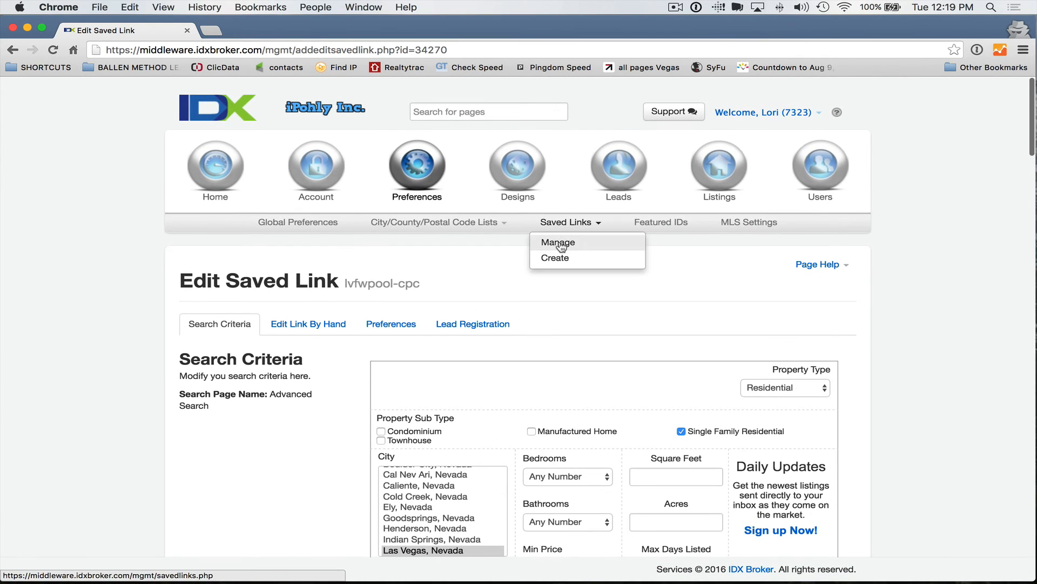
{"action": "left_click", "coordinate": [559, 242]}
{"action": "scroll", "coordinate": [440, 300], "scroll_direction": "down", "scroll_amount": 3}
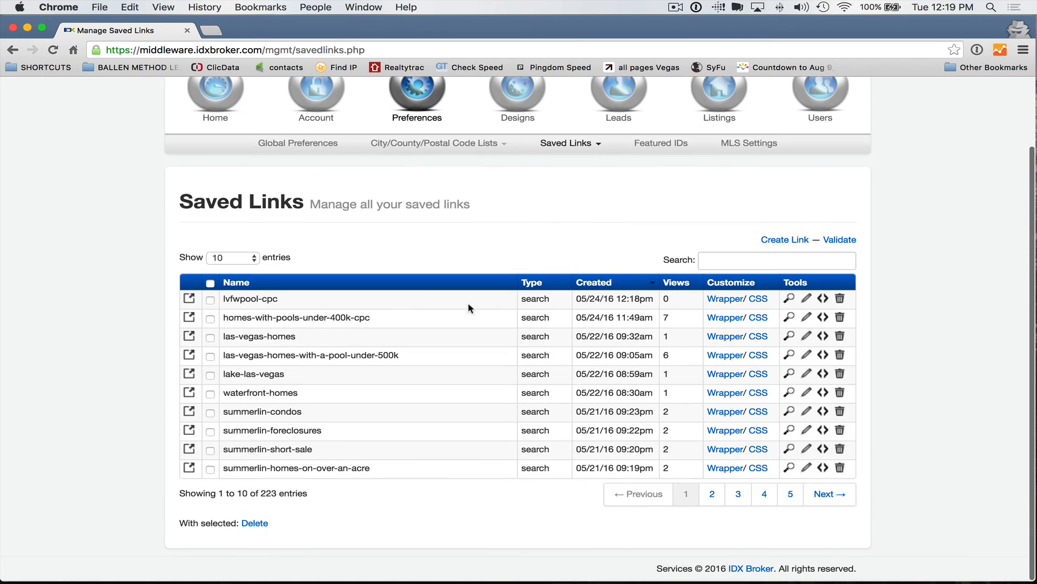
{"action": "left_click", "coordinate": [823, 300]}
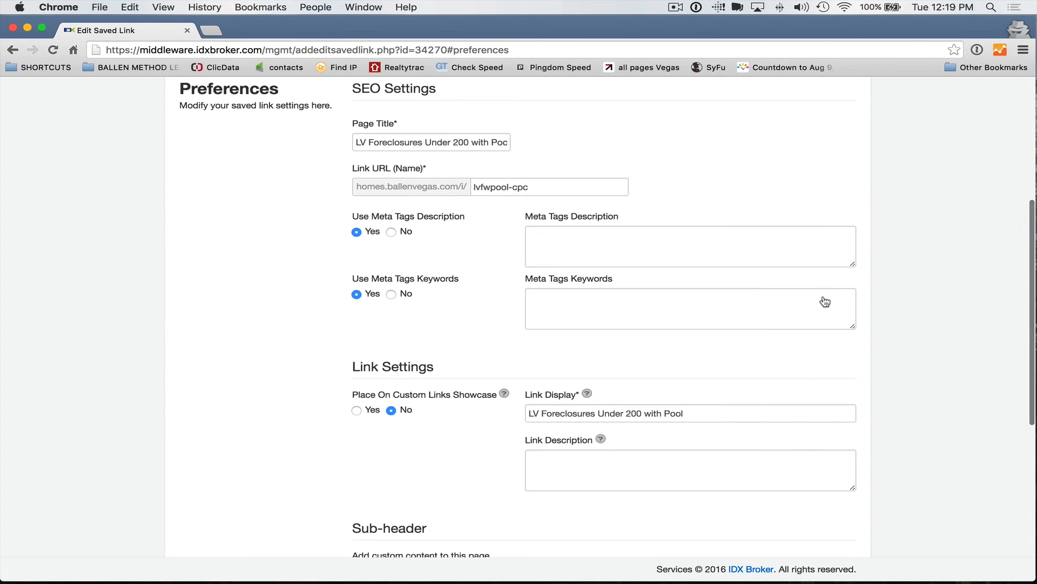
{"action": "scroll", "coordinate": [470, 254], "scroll_direction": "up", "scroll_amount": 3}
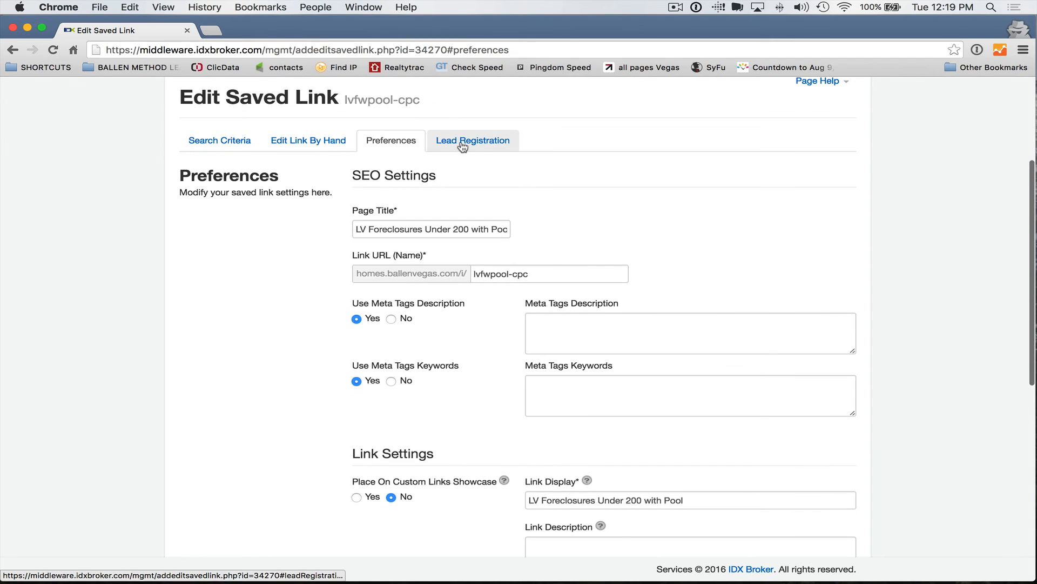
{"action": "left_click", "coordinate": [464, 141]}
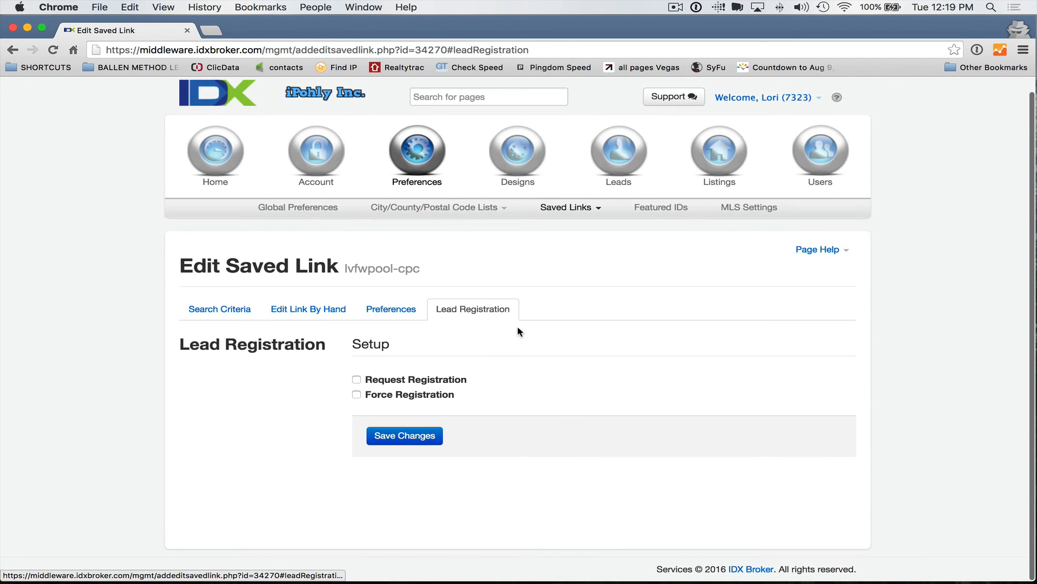
{"action": "scroll", "coordinate": [540, 402], "scroll_direction": "down", "scroll_amount": 1}
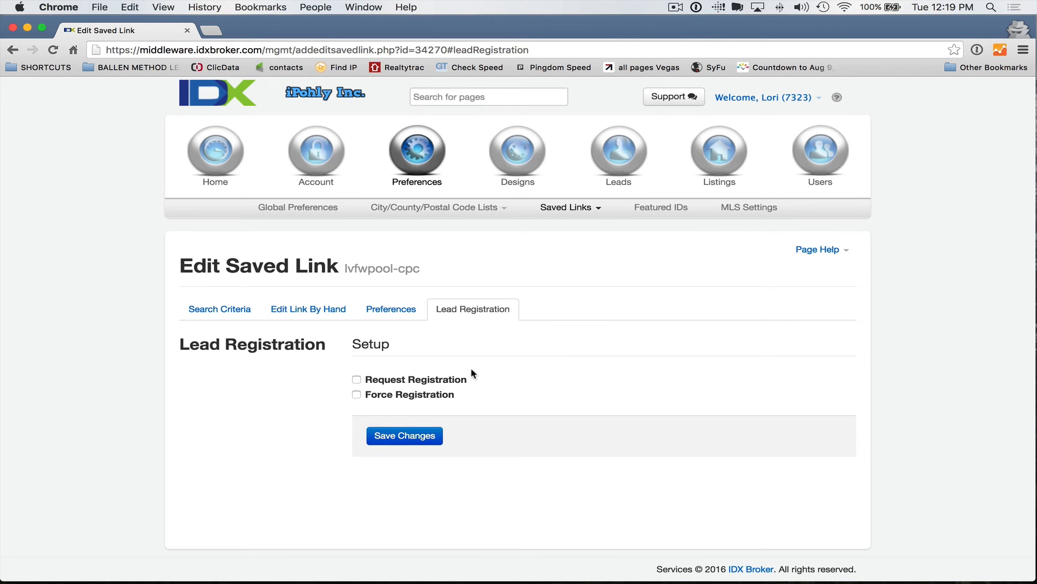
{"action": "scroll", "coordinate": [480, 373], "scroll_direction": "down", "scroll_amount": 1}
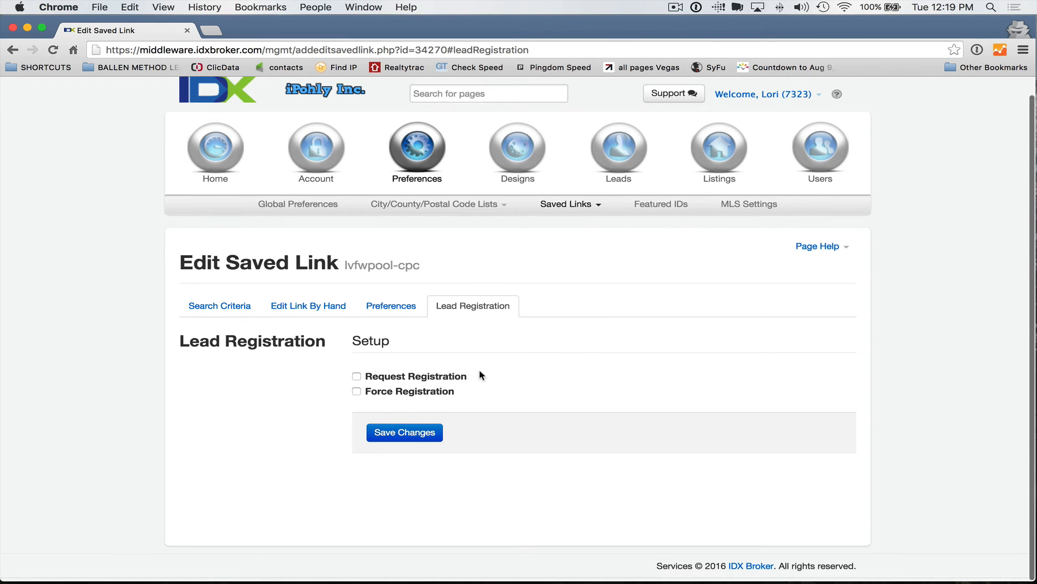
Step: Turn on Force Registration with 1 viewable page and save the changes
{"action": "left_click", "coordinate": [357, 396]}
{"action": "scroll", "coordinate": [358, 399], "scroll_direction": "down", "scroll_amount": 3}
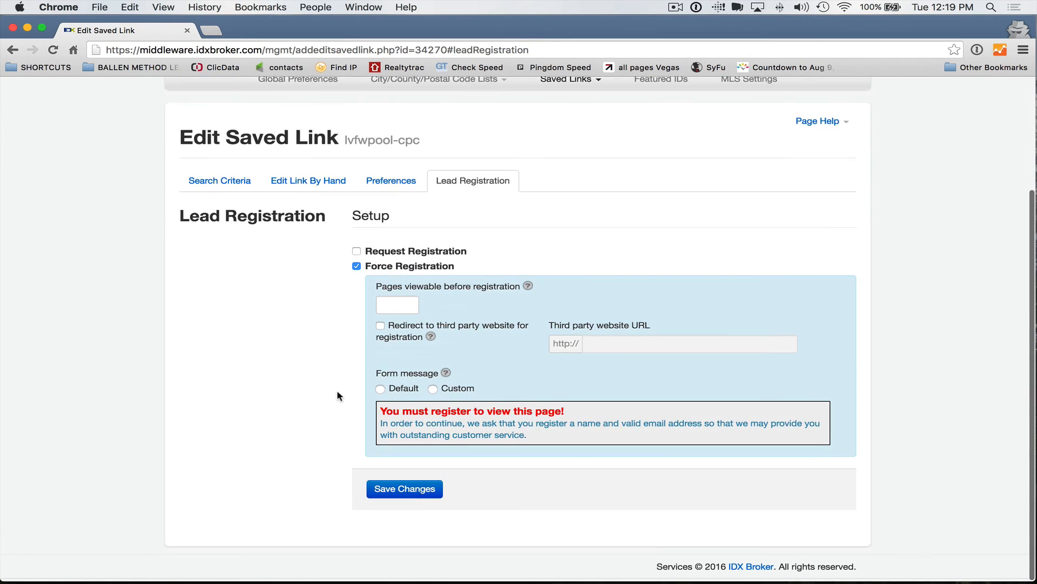
{"action": "left_click", "coordinate": [404, 308]}
{"action": "type", "text": "1"}
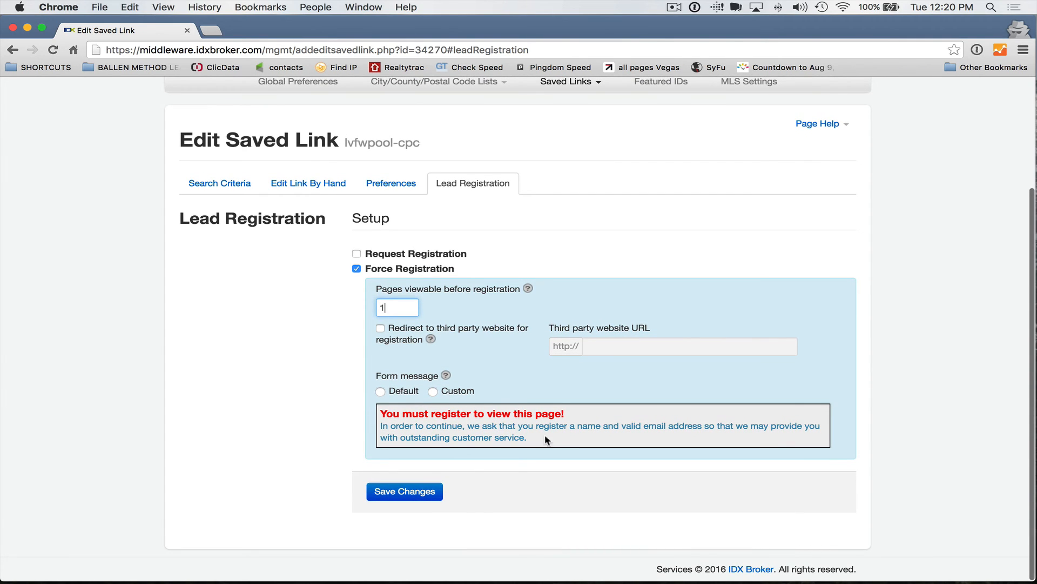
{"action": "left_click", "coordinate": [400, 496]}
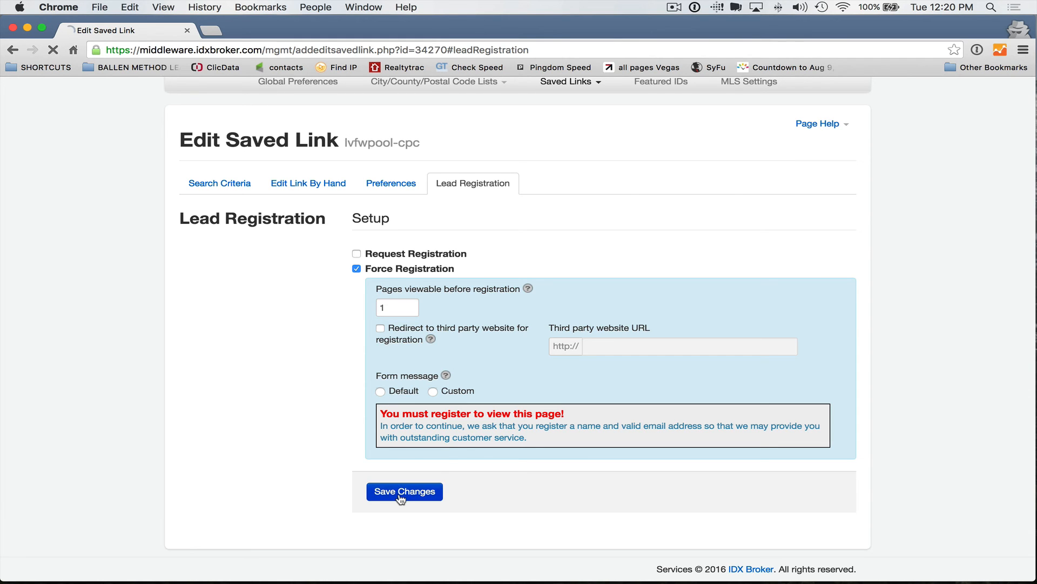
Step: Preview the lvfwpool-cpc link from Saved Links > Manage
{"action": "scroll", "coordinate": [322, 427], "scroll_direction": "up", "scroll_amount": 3}
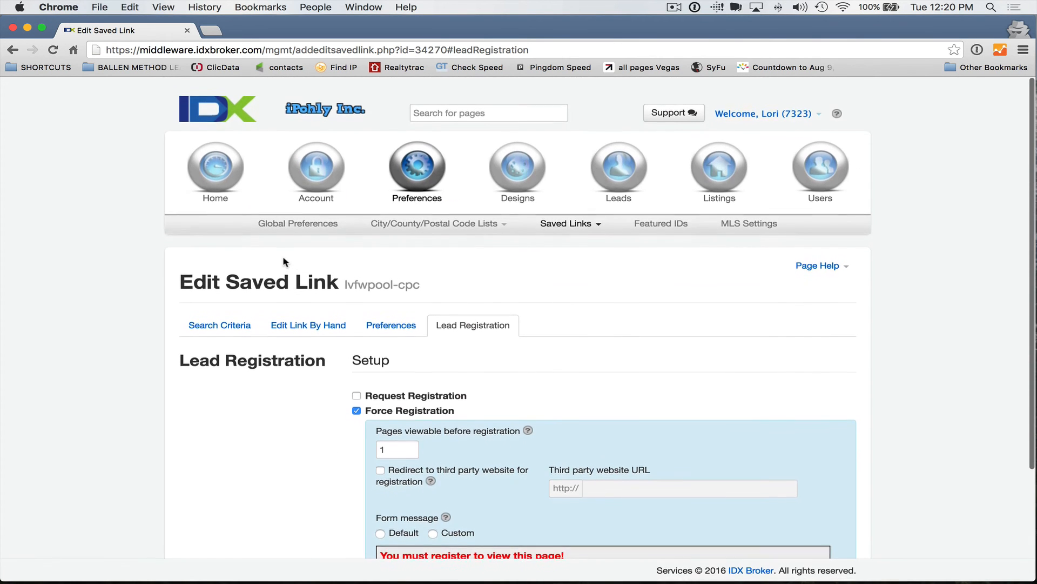
{"action": "left_click", "coordinate": [570, 231]}
{"action": "left_click", "coordinate": [575, 249]}
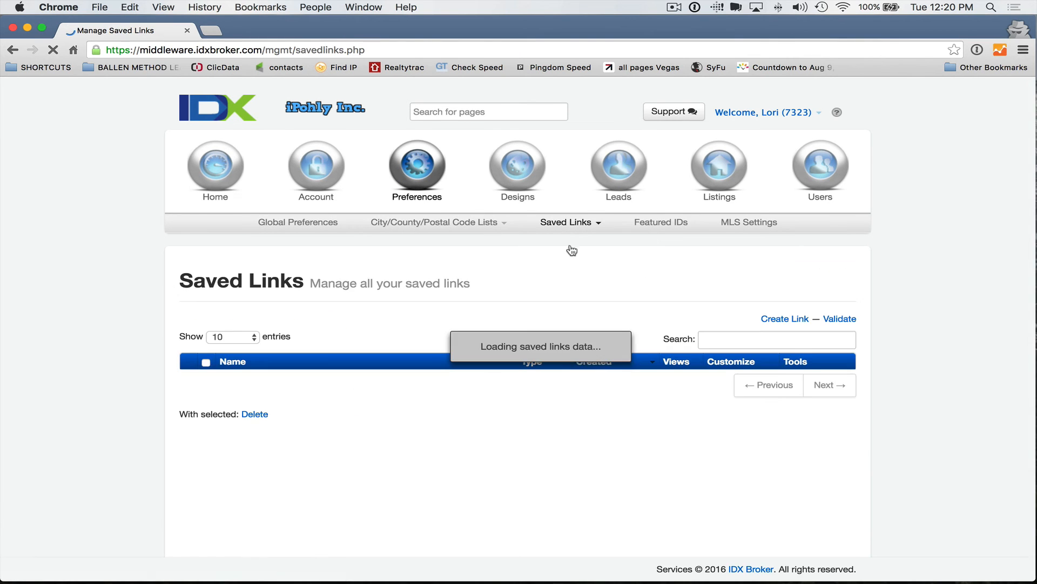
{"action": "scroll", "coordinate": [474, 278], "scroll_direction": "down", "scroll_amount": 3}
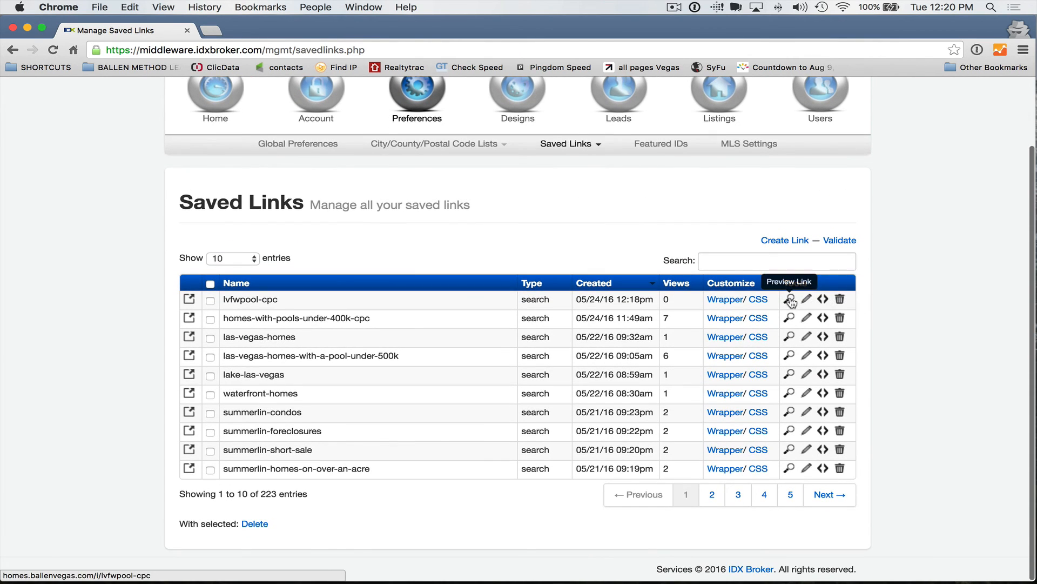
{"action": "left_click", "coordinate": [790, 299]}
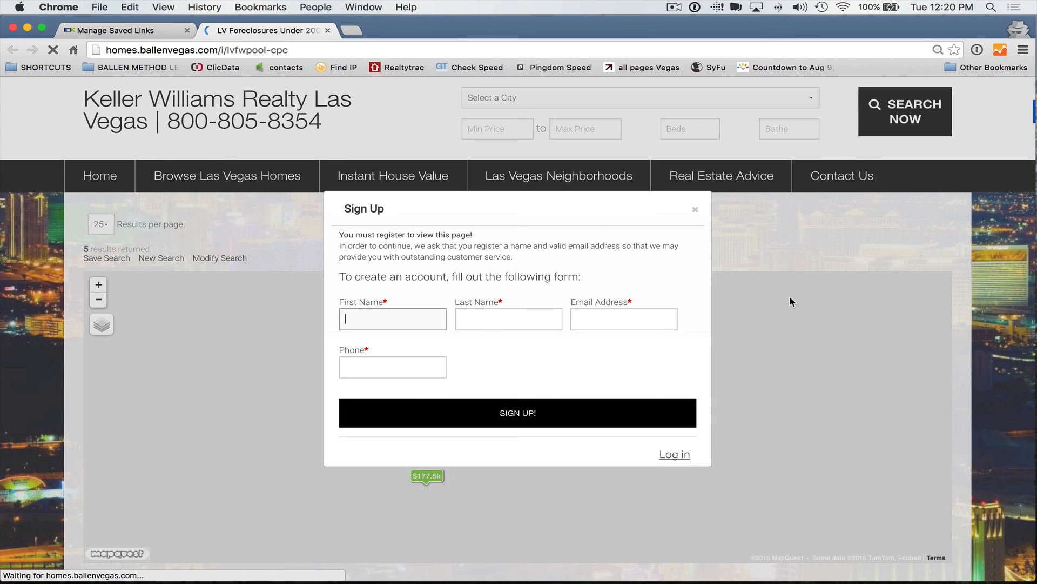